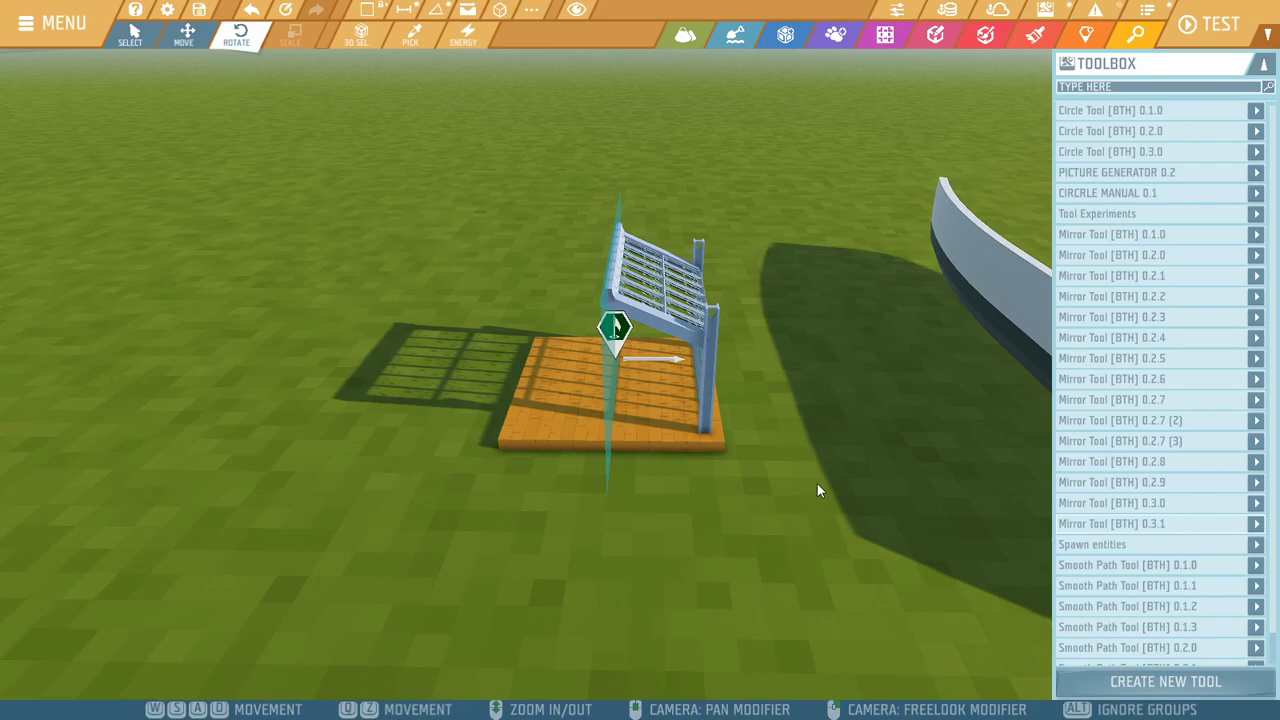
Try to mirror the blue frame half manually by duplicating it, rotating the copy, and placing it on the opposite side of the orange base
right_drag(817, 474, 678, 400)
key(w)
key(s)
key(s)
key(w)
key(d)
right_drag(748, 312, 871, 334)
drag(728, 266, 816, 397)
key(2)
right_drag(823, 385, 823, 444)
key(e)
key(ctrl+d)
key(3)
drag(775, 347, 765, 161)
key(2)
drag(689, 306, 457, 424)
click(659, 516)
Delete the copied blue frame half from the orange base
right_drag(659, 516, 690, 490)
key(a)
right_drag(856, 500, 732, 377)
key(z)
key(d)
key(q)
key(a)
key(z)
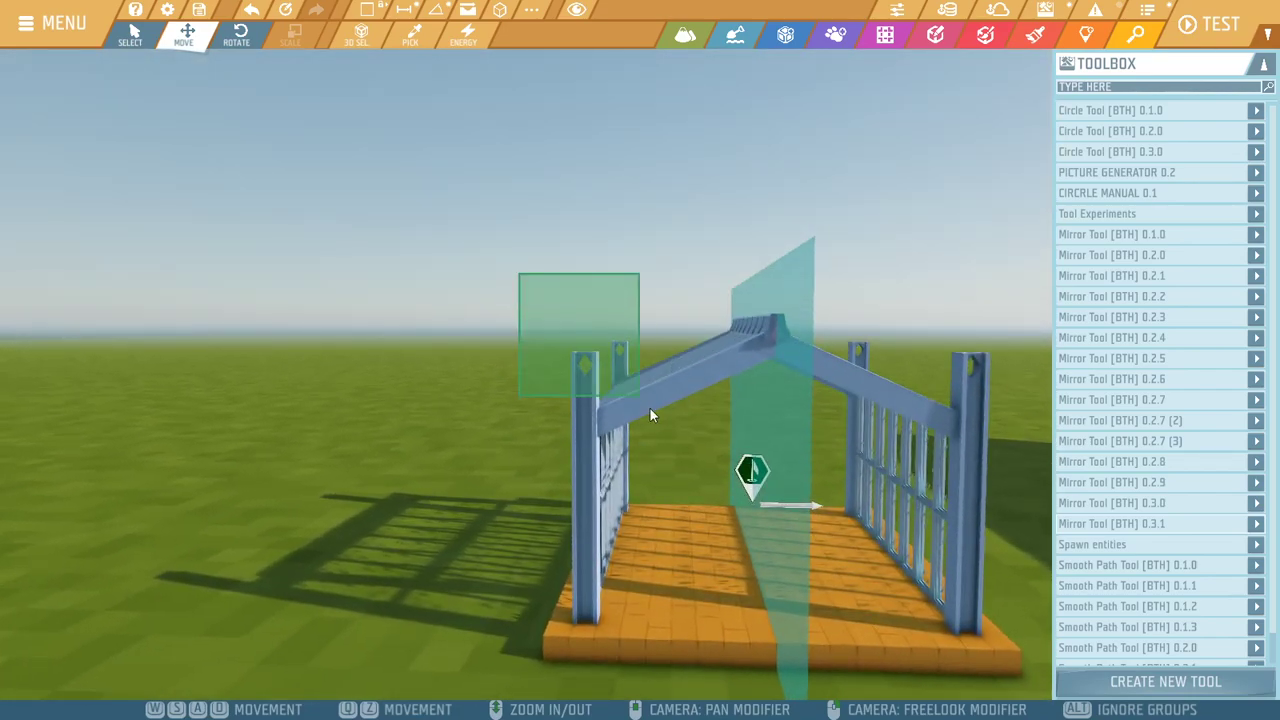
drag(616, 388, 646, 455)
key(Delete)
Select all groups of the ship hull half beside the mirror plane and duplicate them
right_drag(659, 455, 1260, 436)
key(d)
key(d)
key(w)
key(a)
key(a)
key(d)
right_drag(640, 430, 700, 525)
key(a)
key(q)
key(s)
mouse_move(640, 380)
right_down()
mouse_move(651, 401)
mouse_move(660, 390)
mouse_move(624, 371)
right_up()
click(700, 422)
key(d)
click(624, 371)
drag(757, 485, 624, 349)
right_drag(830, 378, 799, 378)
Rotate the duplicated hull half around the vertical world axis and move it towards the mirror plane
key(3)
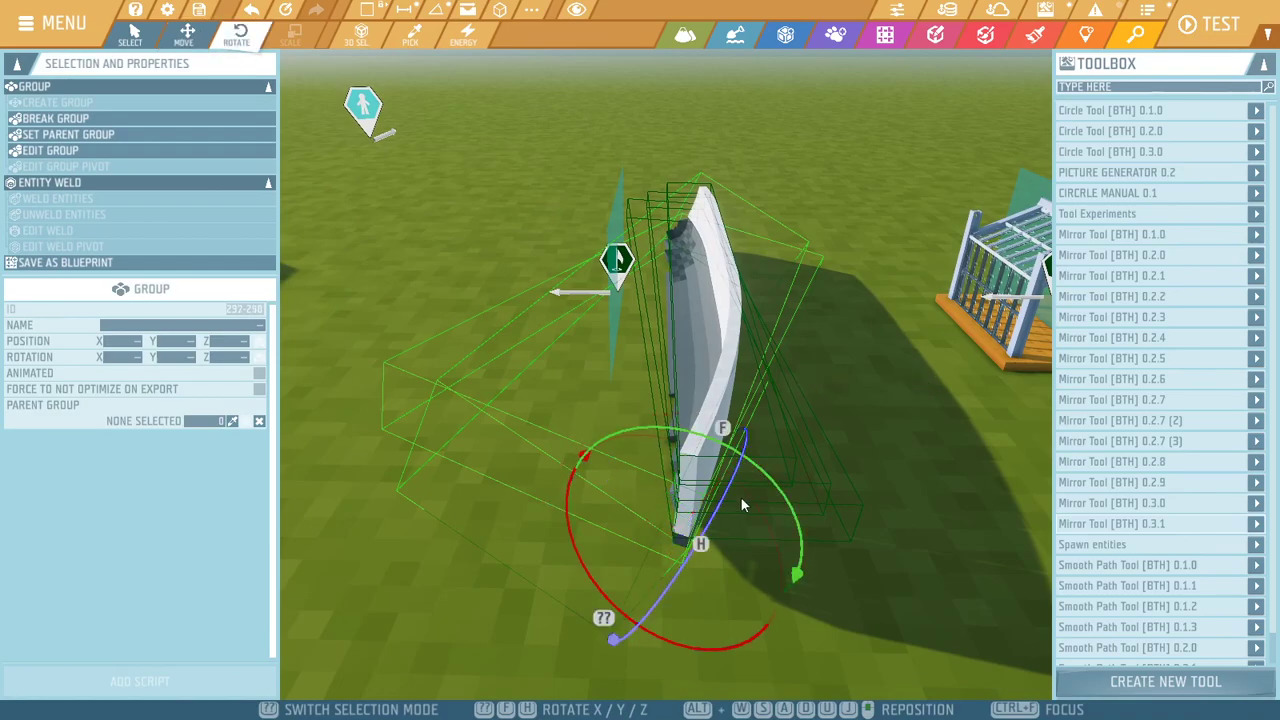
click(497, 8)
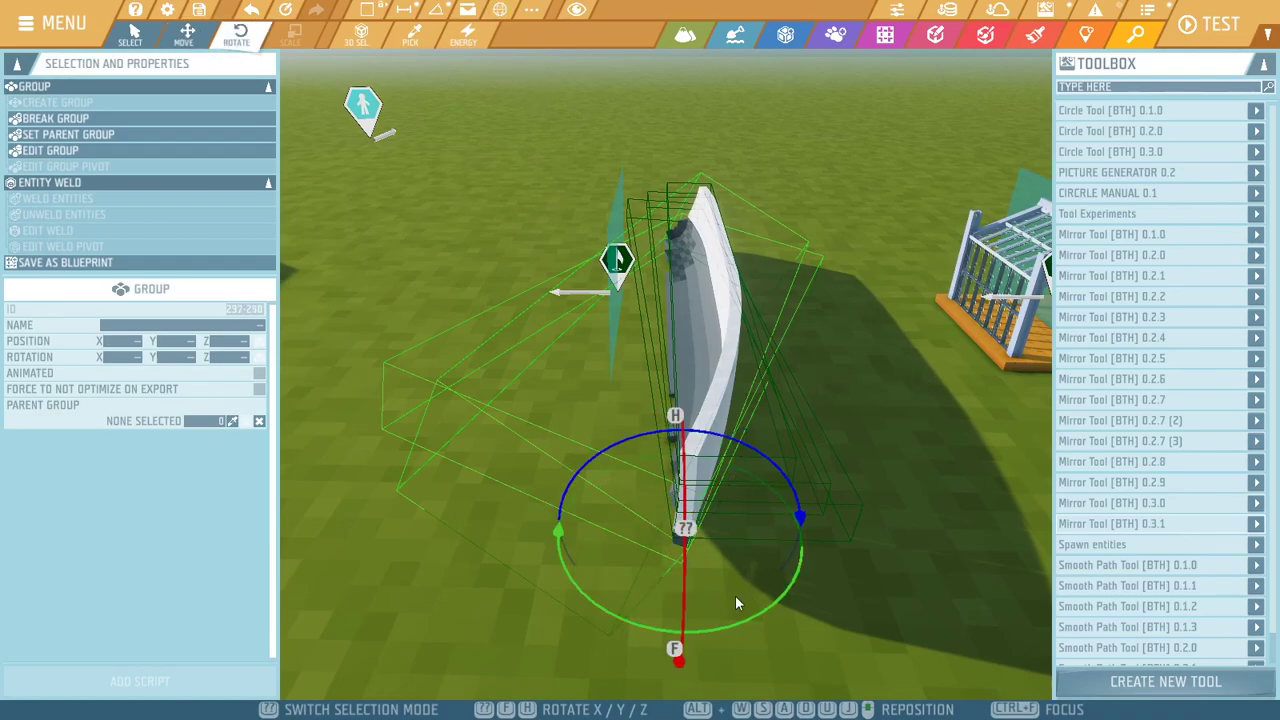
drag(769, 468, 614, 607)
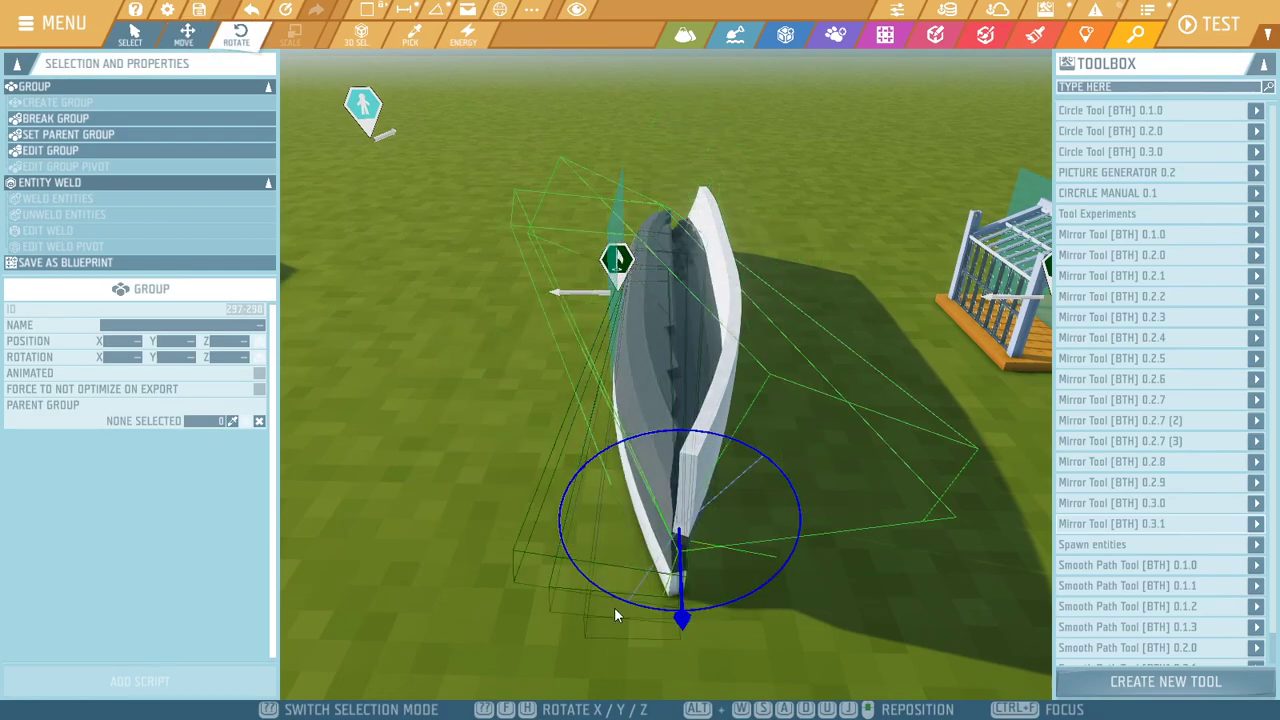
key(2)
drag(604, 533, 550, 351)
Inspect the rotated hull copy from several angles and delete it
right_drag(726, 476, 686, 414)
key(w)
key(a)
right_drag(690, 528, 1035, 505)
key(a)
key(s)
key(a)
right_drag(660, 508, 635, 508)
key(s)
key(Delete)
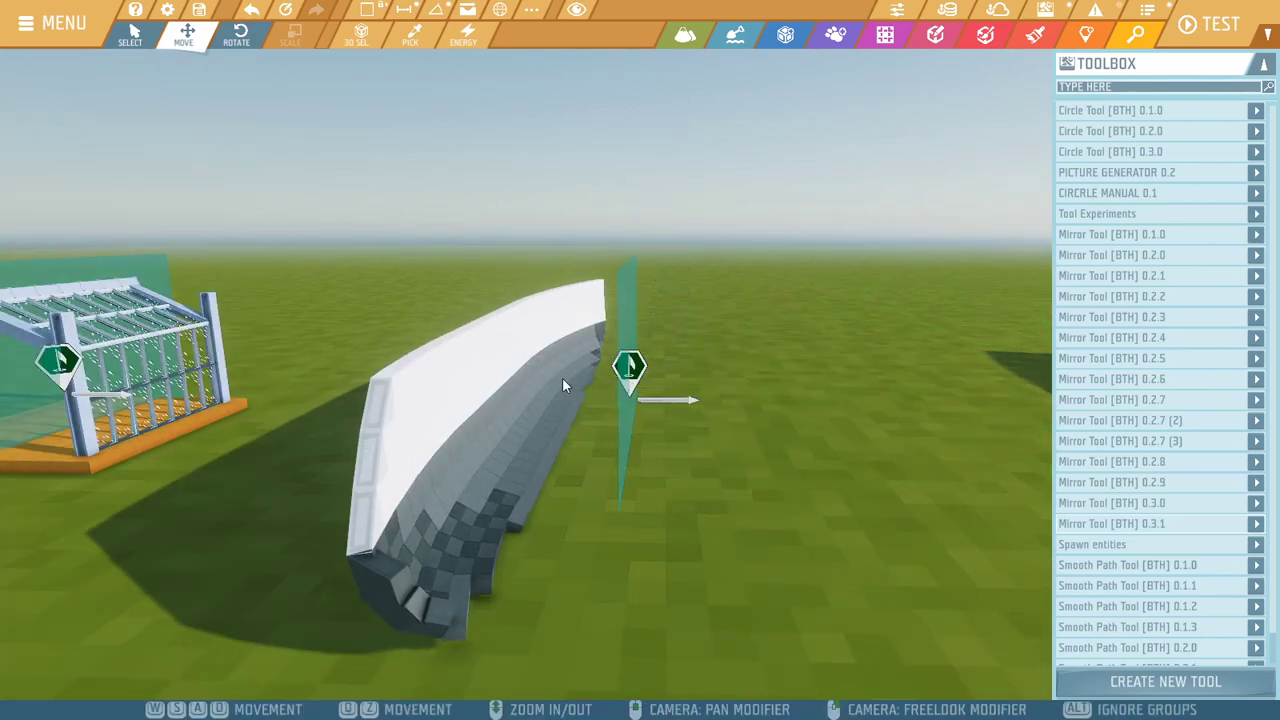
Duplicate the uppermost white hull strip, rotate the copy, and move it across the mirror plane to X -55.688, Y 4.125
click(405, 395)
key(w)
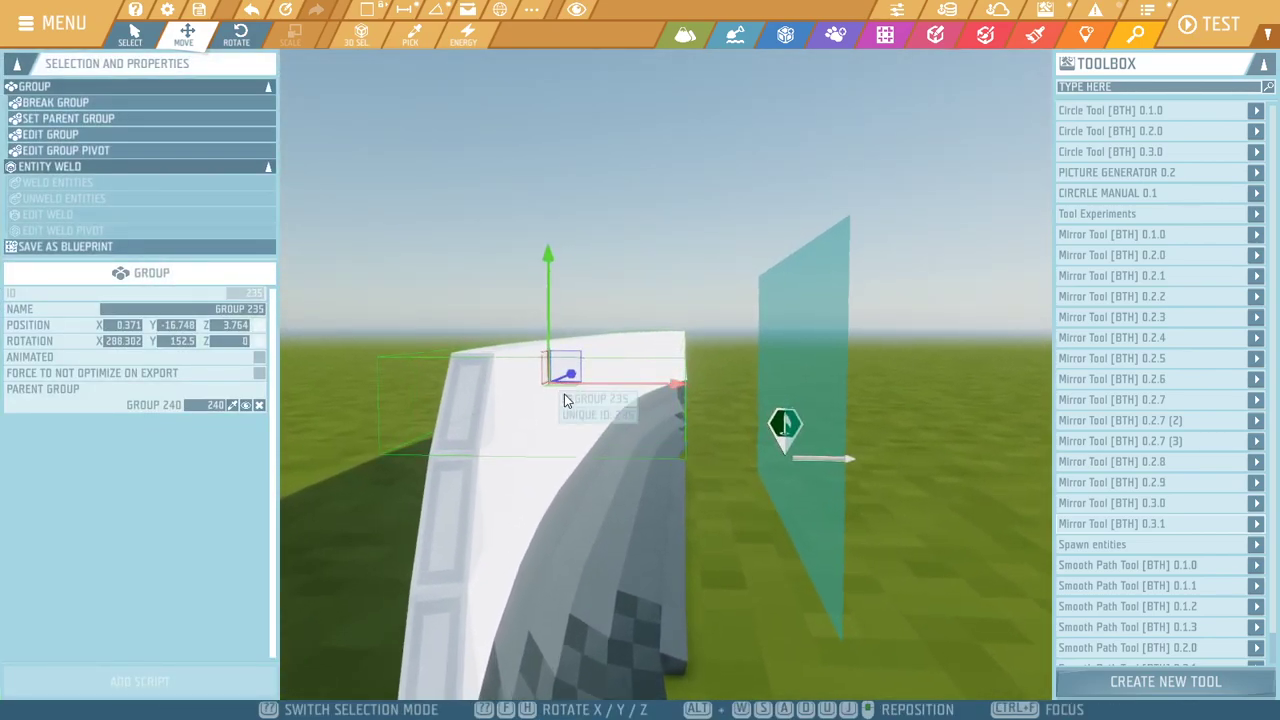
key(ctrl+d)
key(3)
drag(588, 265, 521, 533)
key(2)
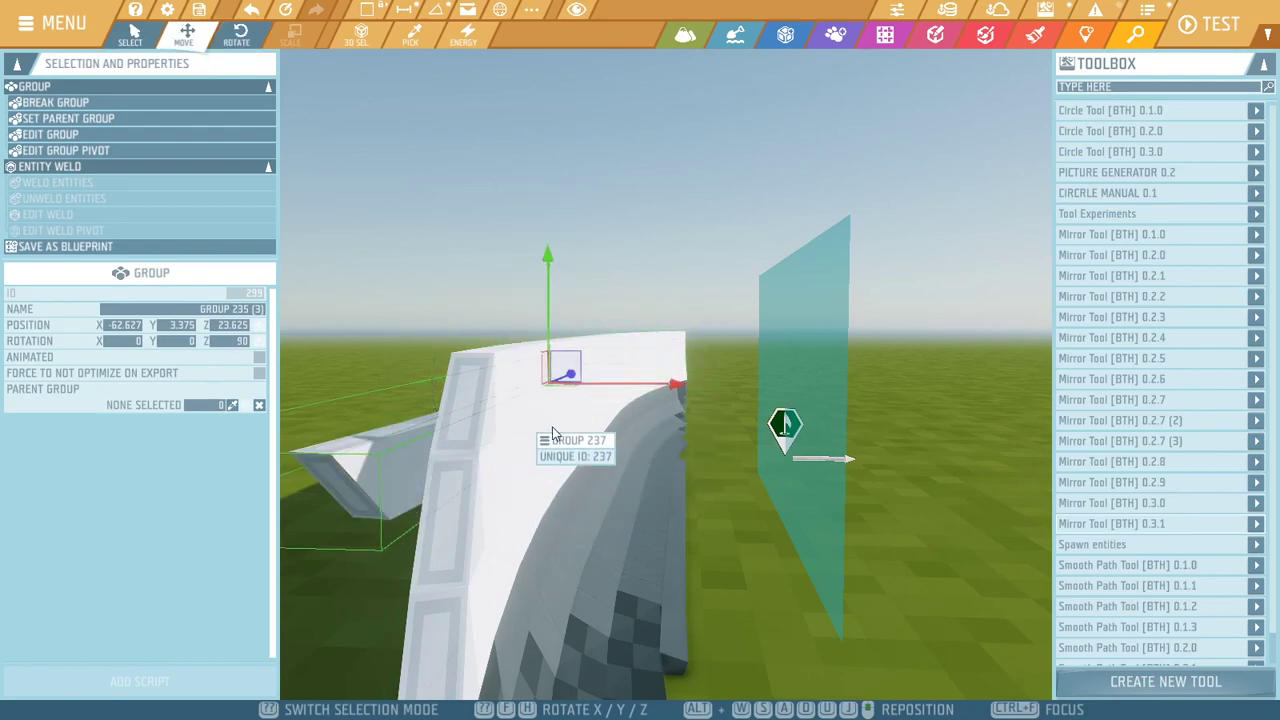
drag(636, 386, 1049, 427)
drag(966, 254, 965, 211)
right_drag(847, 524, 800, 524)
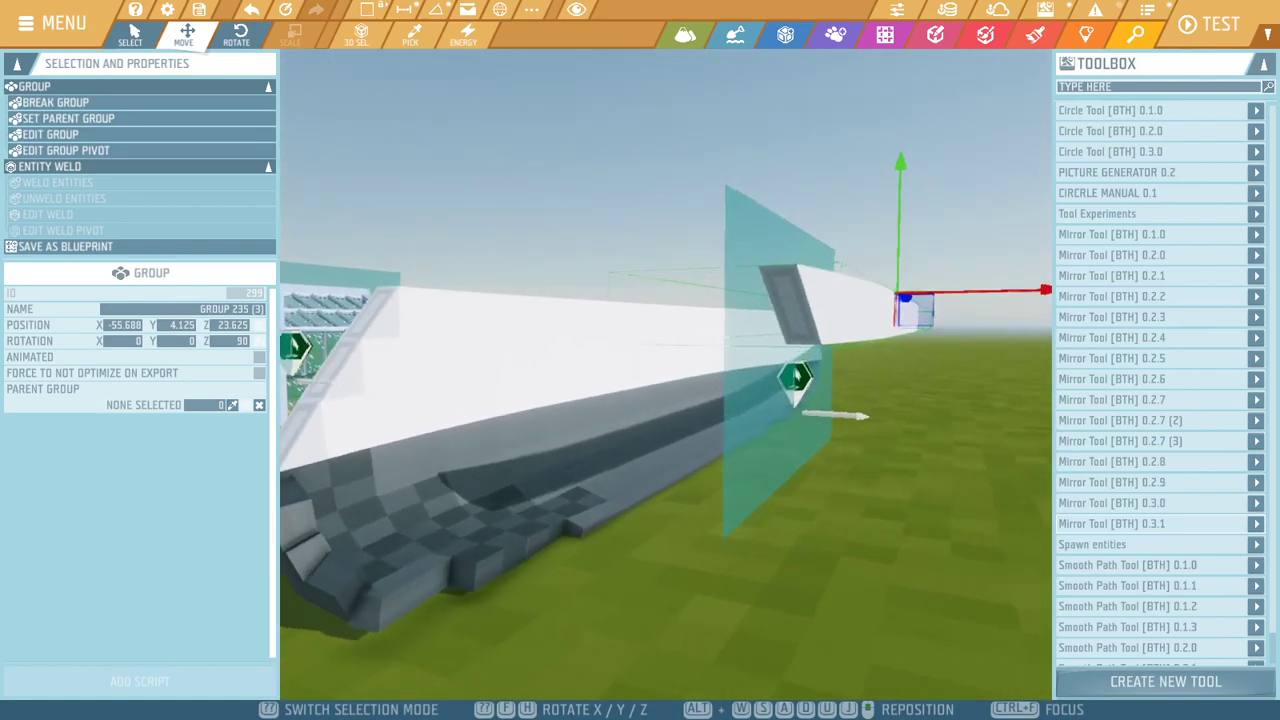
Inspect the slanted end of the copied white strip and delete the copy
right_drag(600, 279, 515, 279)
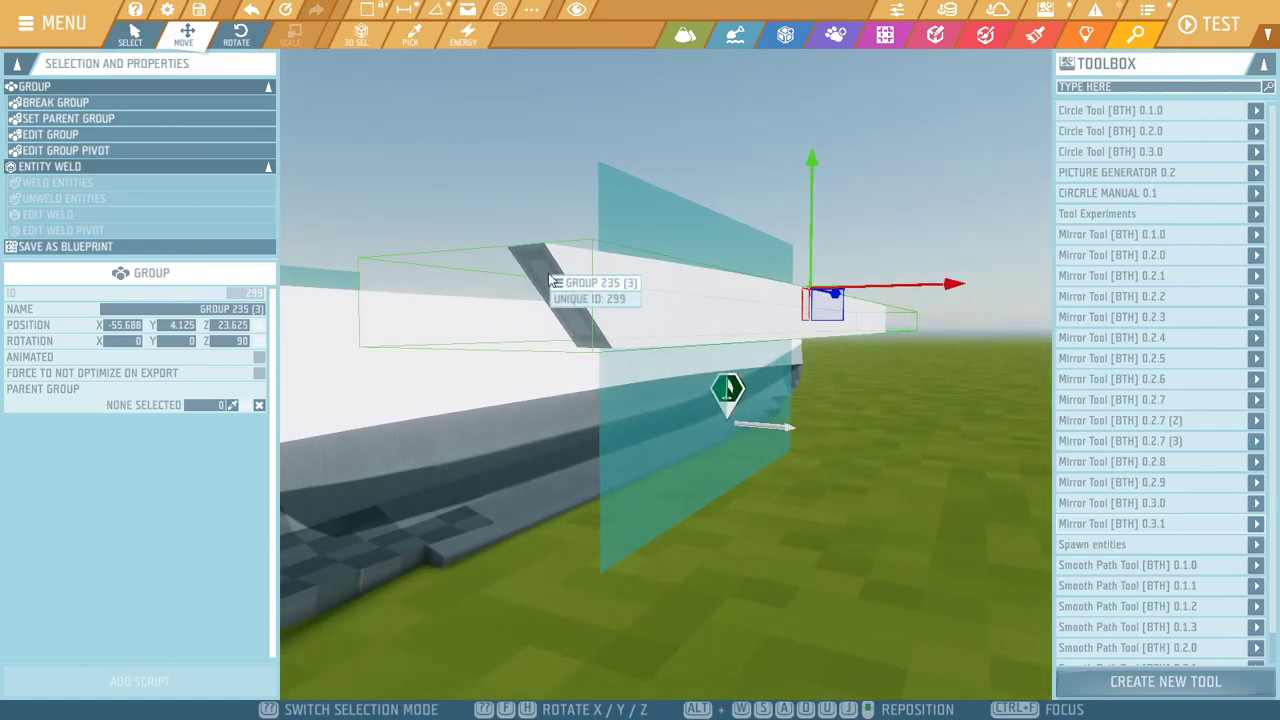
right_drag(698, 471, 940, 471)
key(Delete)
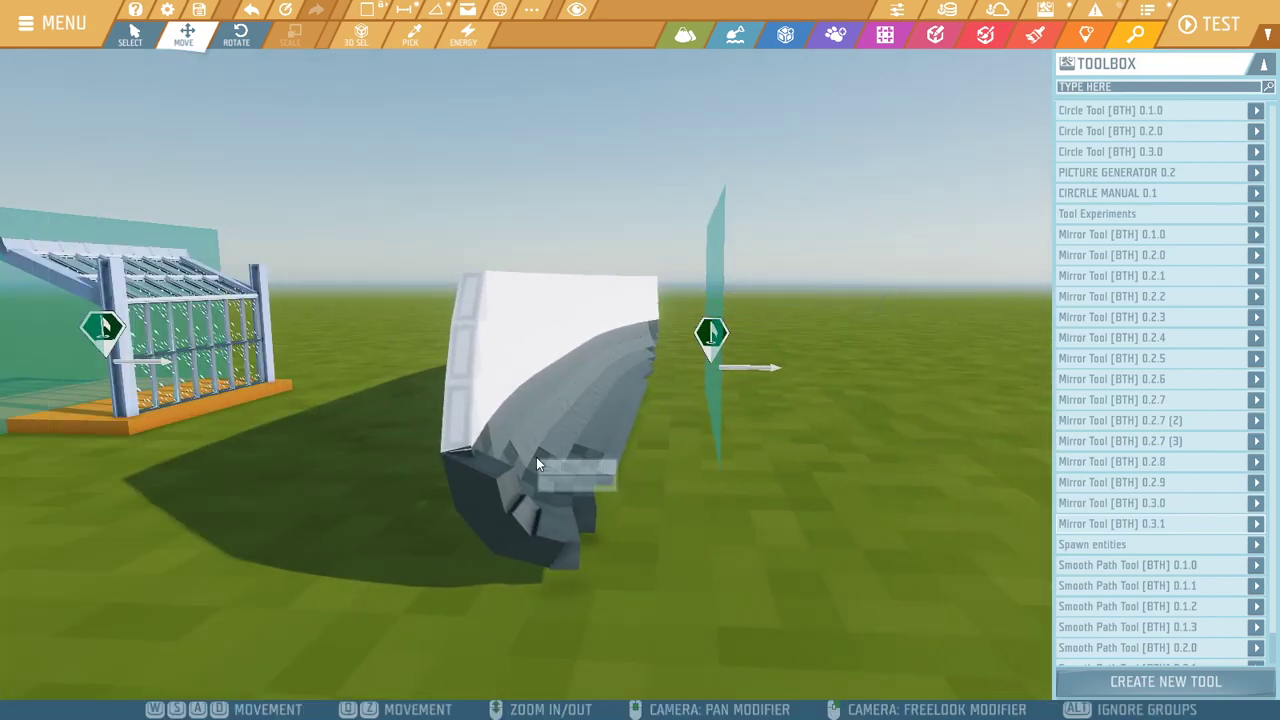
Copy the dark grey hull strip beyond the mirror plane, rotate it to X 349.71, Y 69.29, Z 275.16, and shift it to X -56.25
click(466, 463)
shift+drag(587, 480, 967, 513)
key(3)
drag(871, 373, 817, 610)
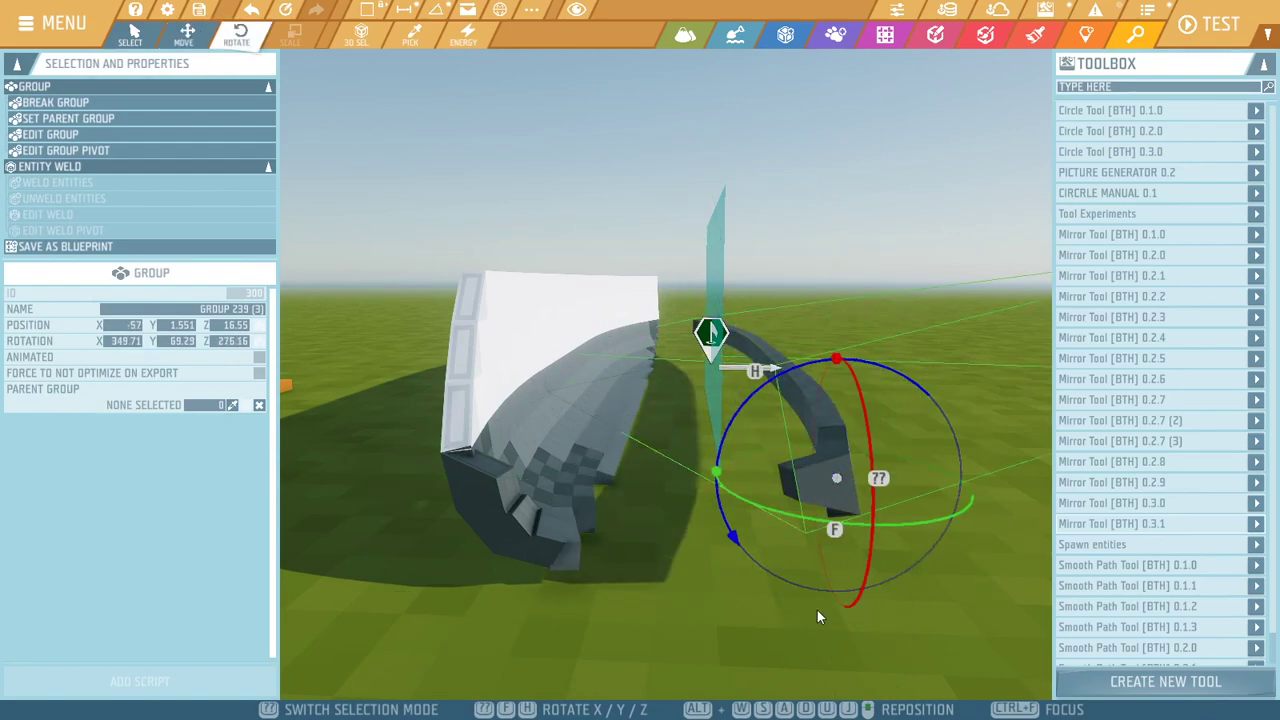
key(2)
drag(917, 483, 899, 568)
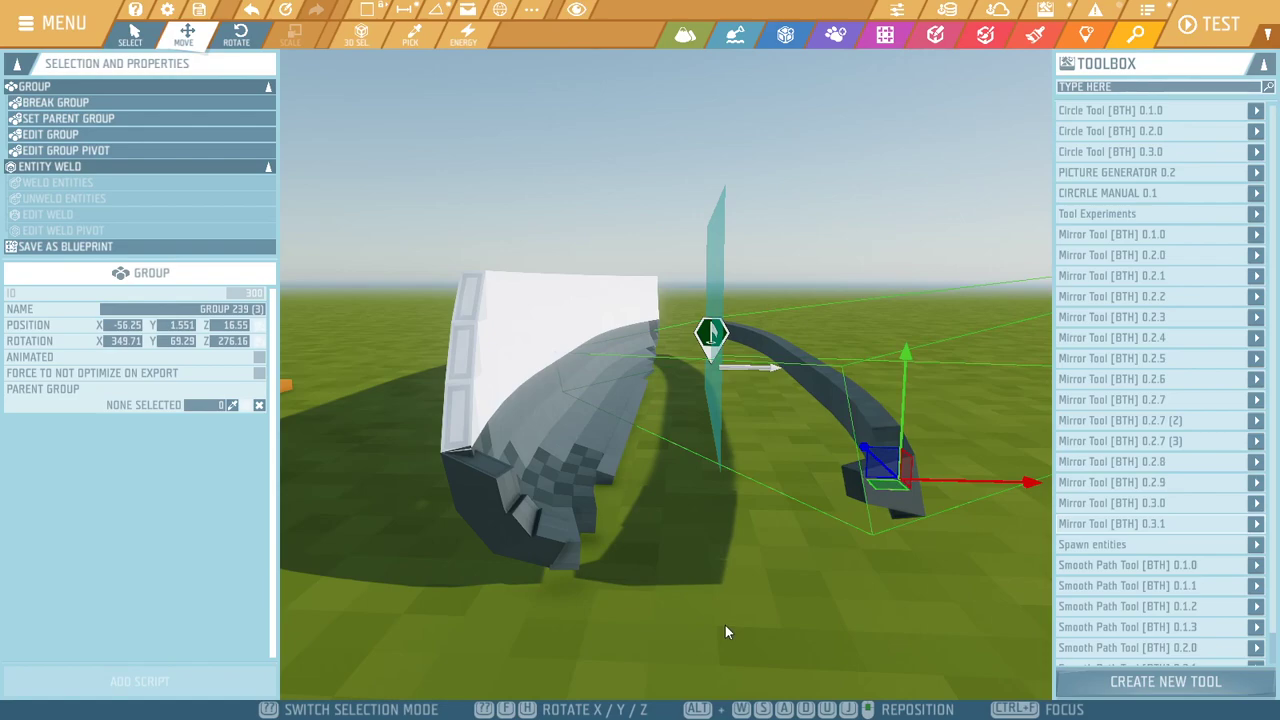
Check the copied grey strip against the original hull and delete the copy
right_drag(725, 625, 725, 625)
right_drag(780, 433, 786, 412)
right_drag(780, 345, 750, 376)
key(Delete)
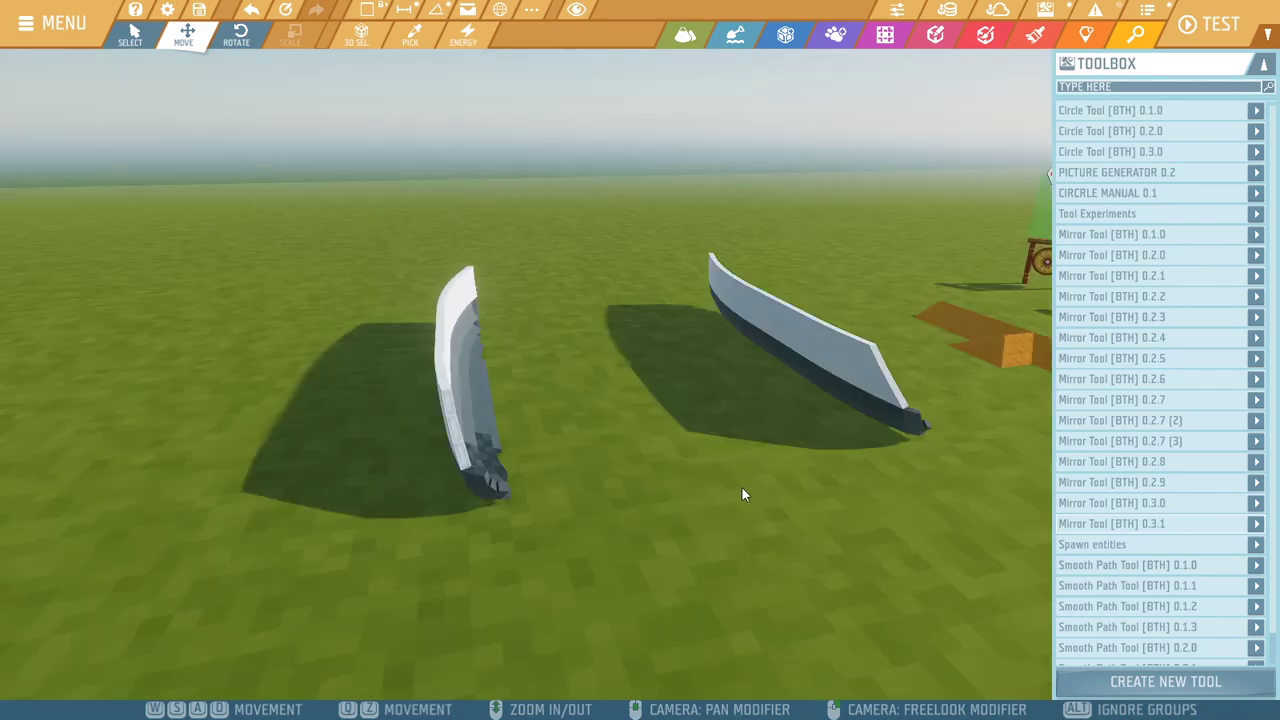
mouse_move(741, 486)
right_down()
mouse_move(781, 439)
mouse_move(739, 315)
right_up()
drag(460, 232, 672, 655)
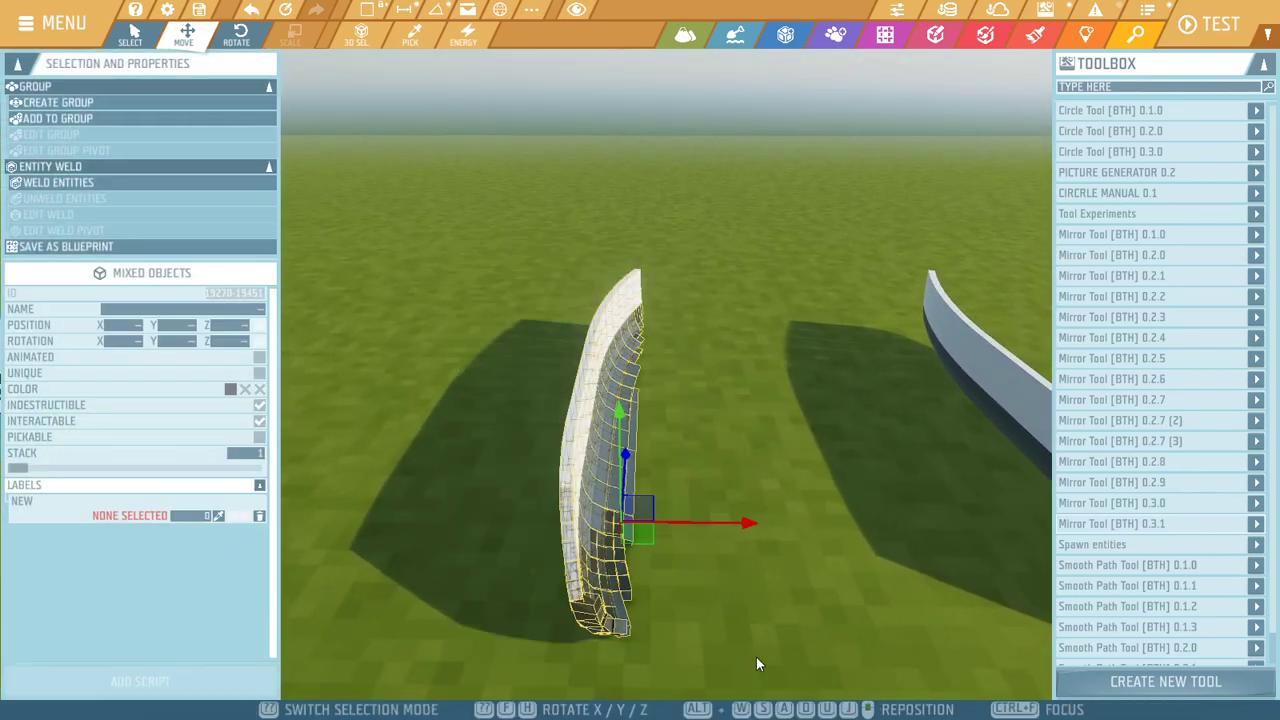
key(z)
click(767, 397)
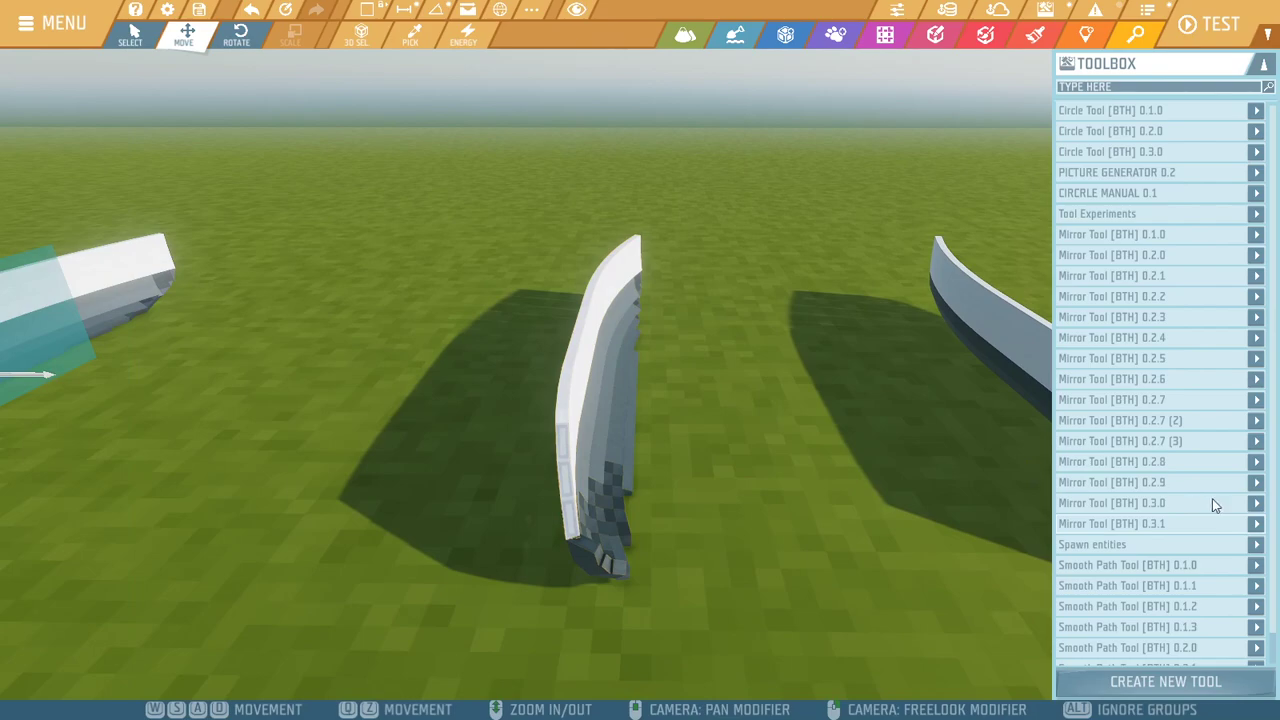
Open the custom tool Mirror Tool [BTH] 0.3.1 and review its instructions and custom parameters
click(1192, 524)
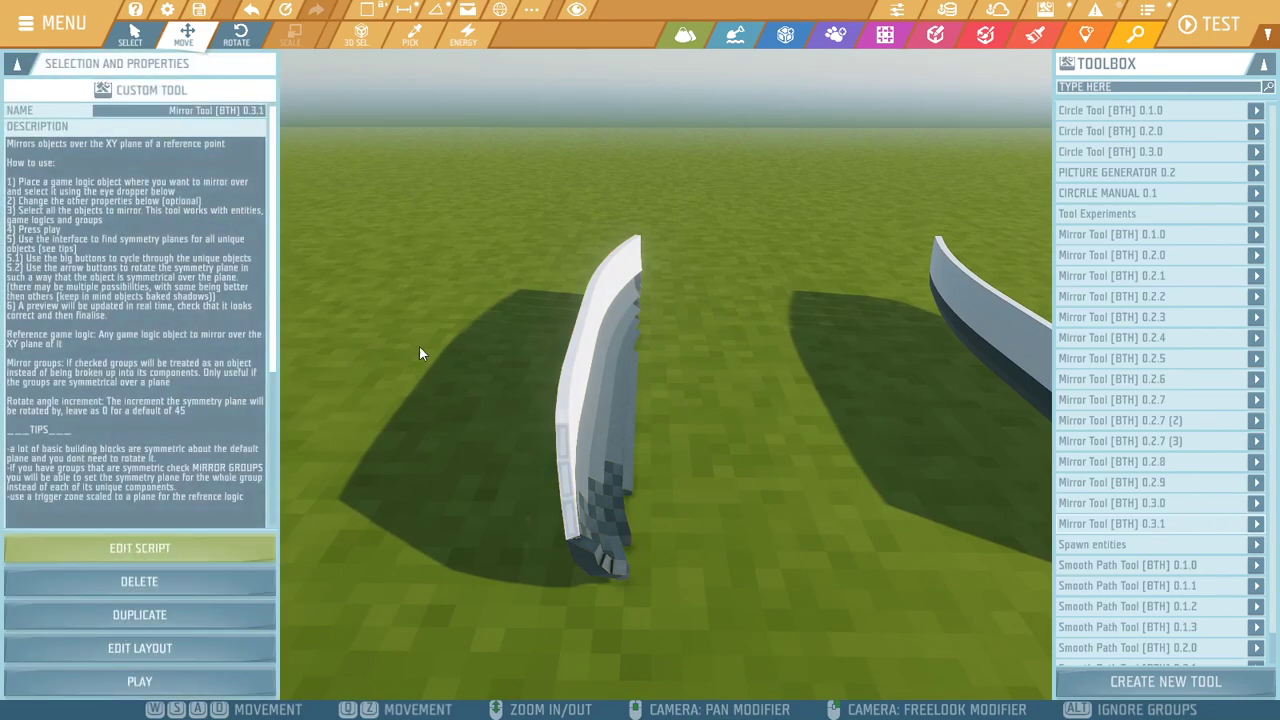
drag(275, 270, 275, 454)
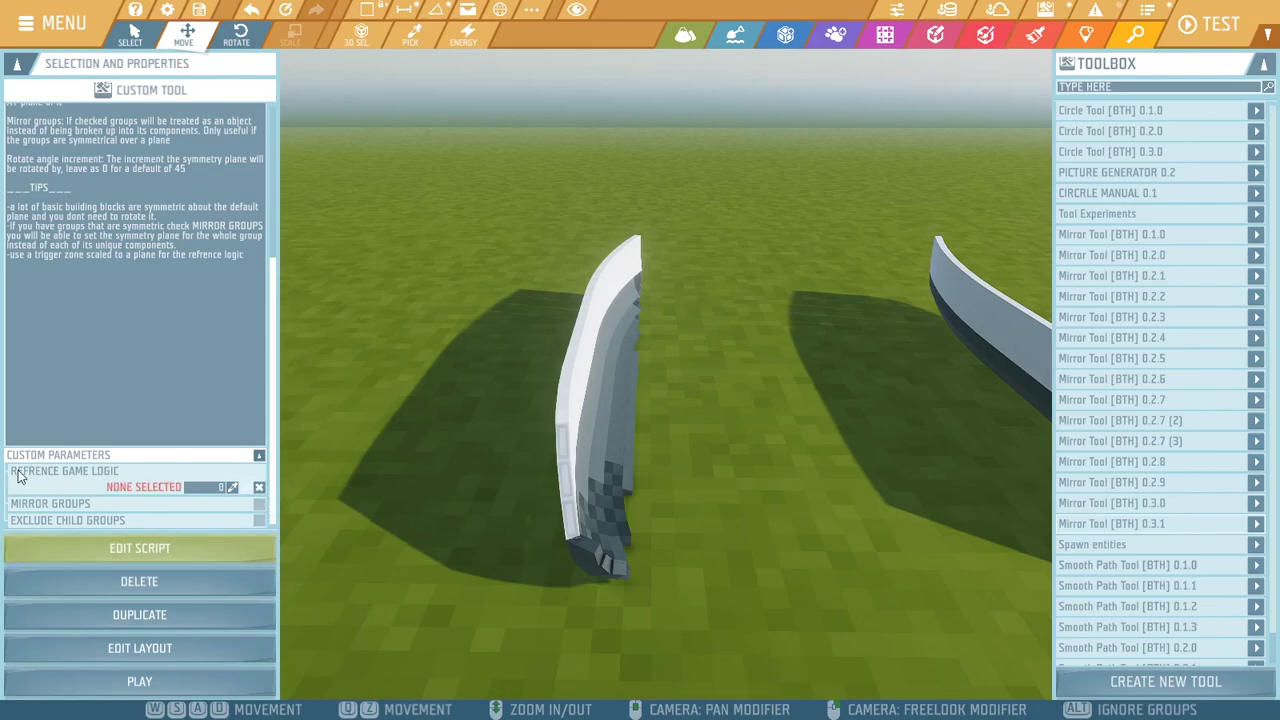
Find the reference point by searching the game logic for "ref" and place one on the grass beside the hull half
click(1085, 36)
click(1122, 88)
text(ref)
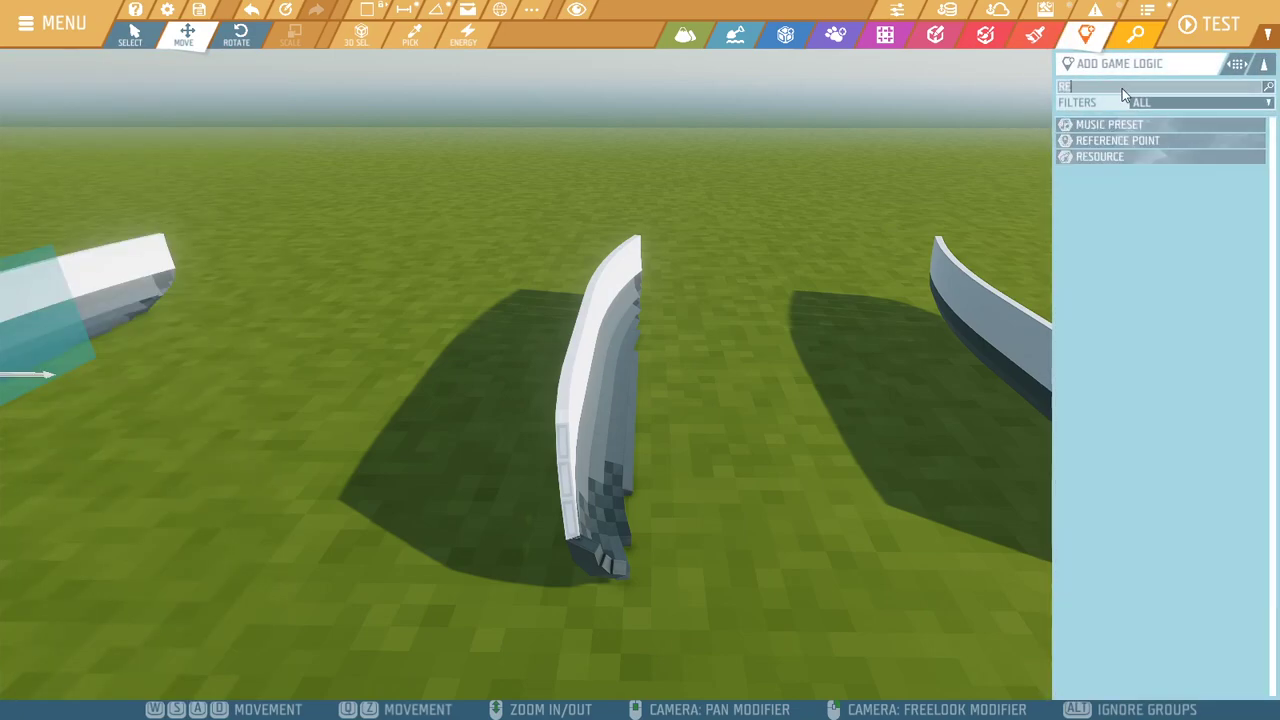
click(1117, 124)
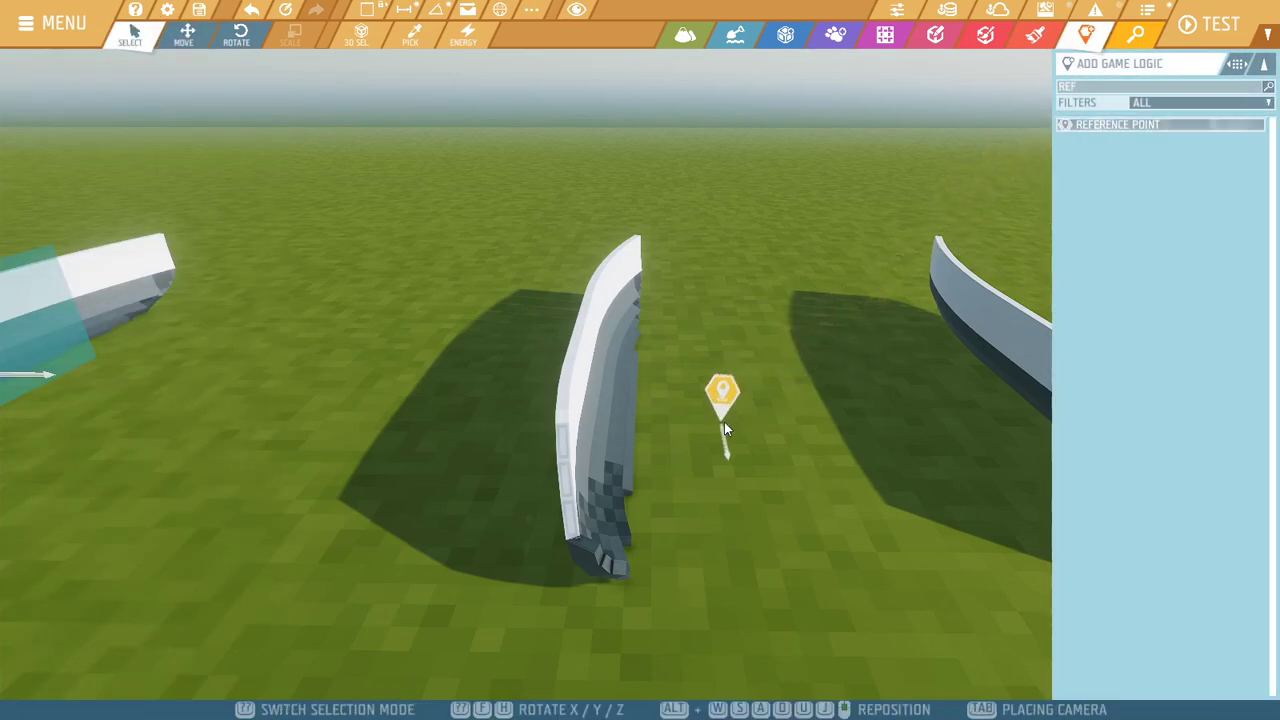
click(733, 420)
Rotate the reference point to 270 on Y so its arrow points towards the hull half
right_drag(740, 320, 781, 379)
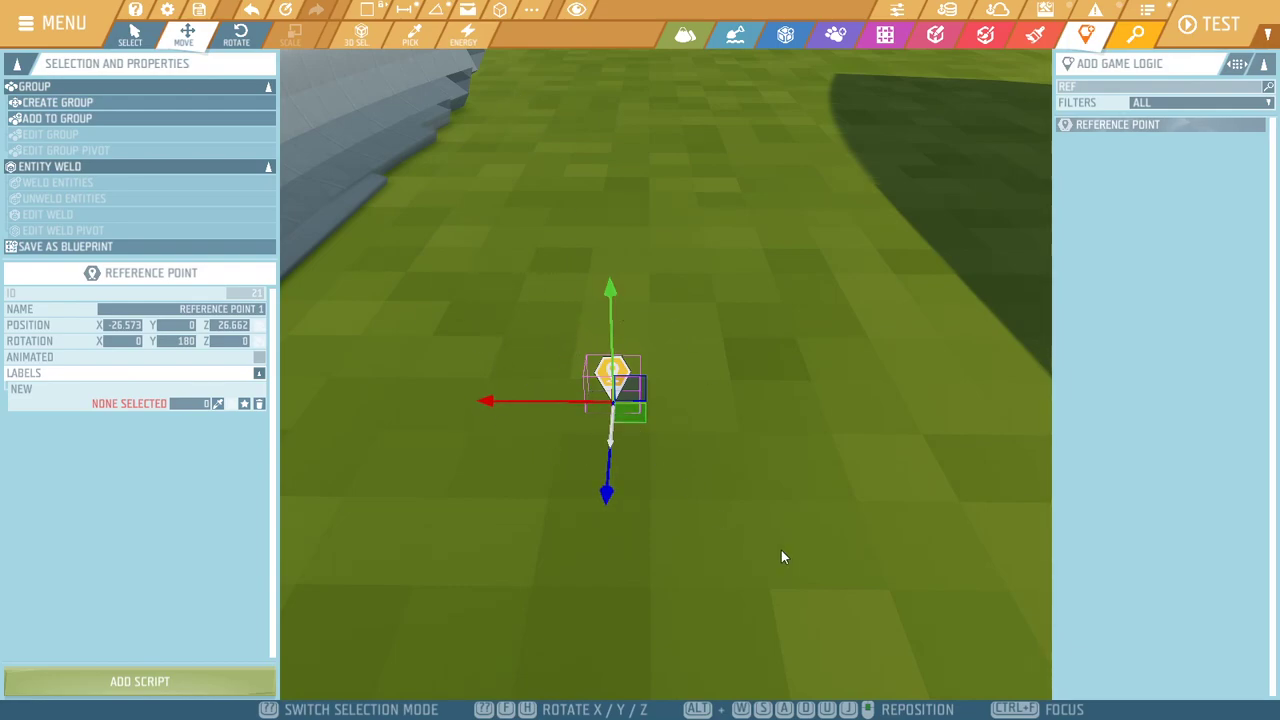
key(a)
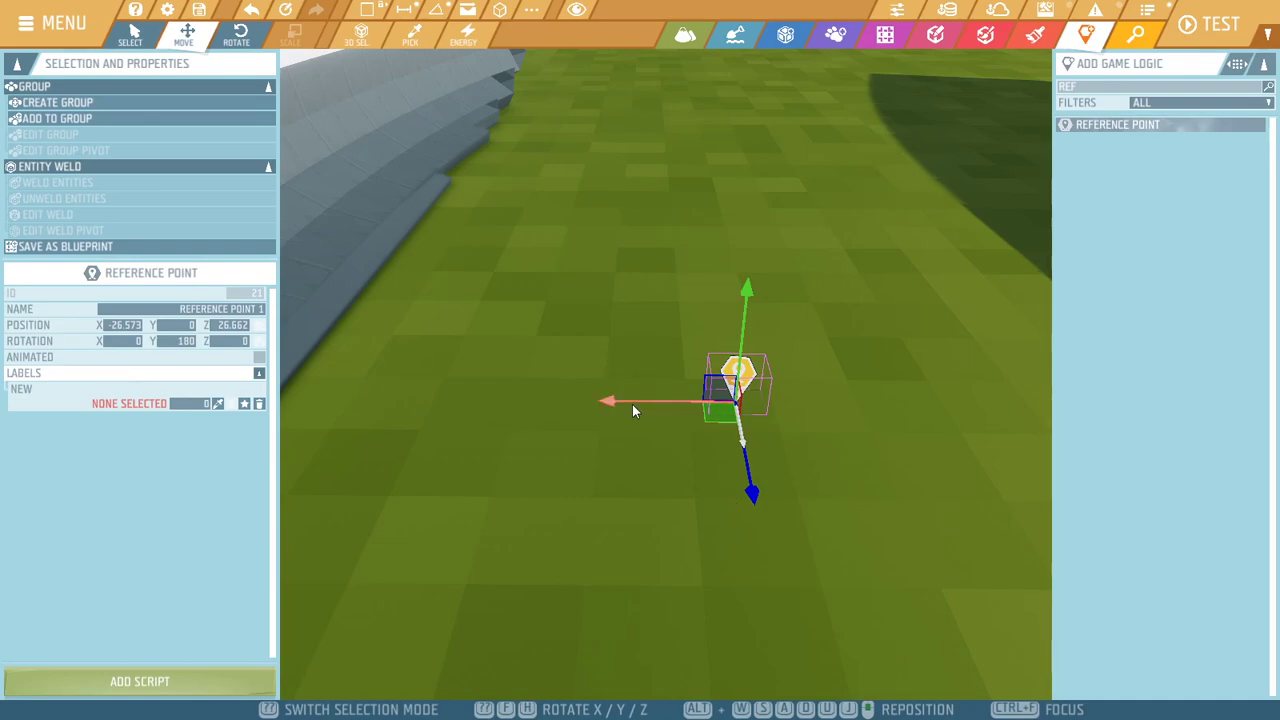
key(w)
mouse_move(671, 447)
right_down()
mouse_move(672, 475)
mouse_move(688, 458)
right_up()
key(a)
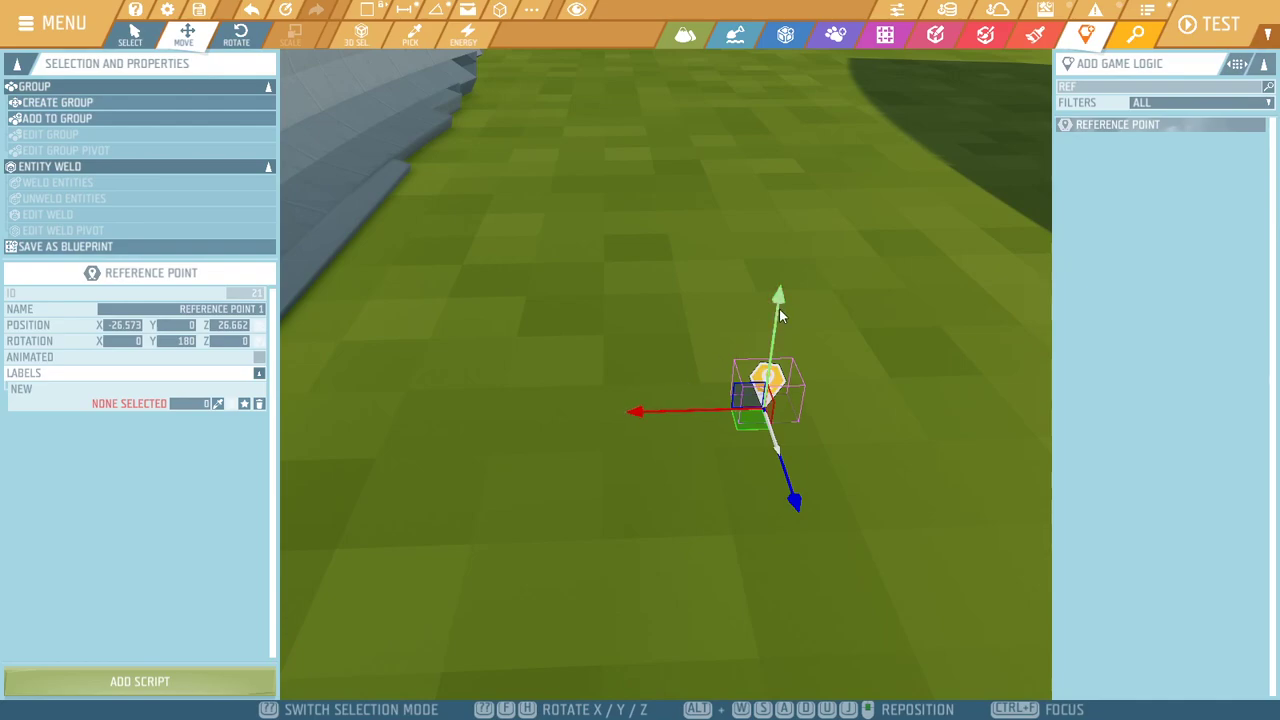
right_drag(773, 529, 765, 535)
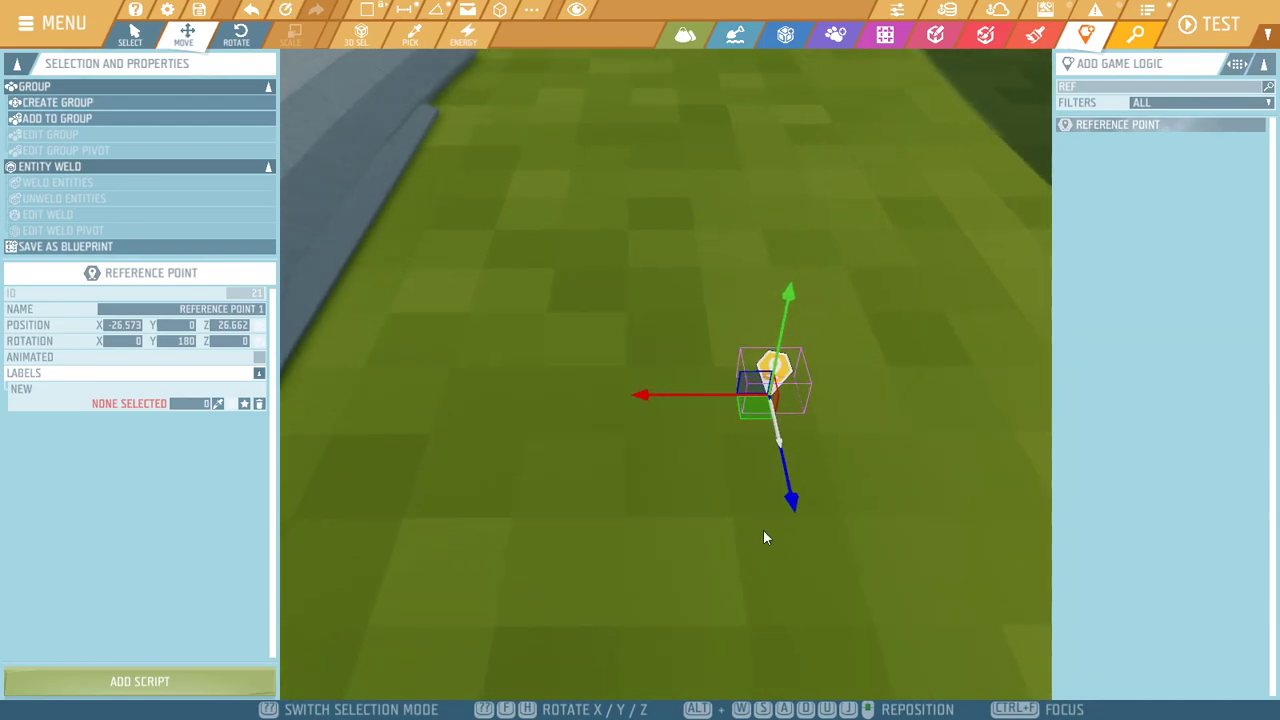
key(e)
drag(849, 486, 666, 503)
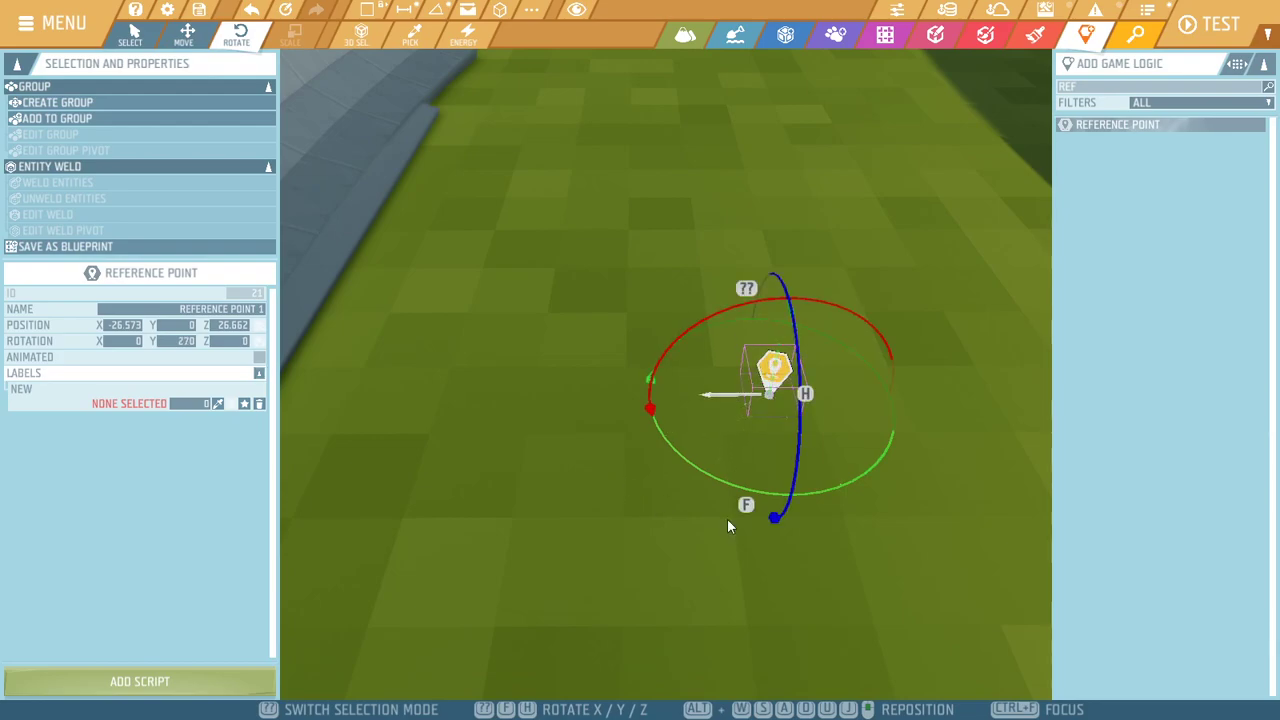
click(827, 543)
Examine the axes of the rotated reference point and how its XY plane lies relative to the hull half
click(768, 389)
key(2)
right_drag(772, 499, 659, 416)
key(a)
right_drag(871, 473, 715, 513)
key(a)
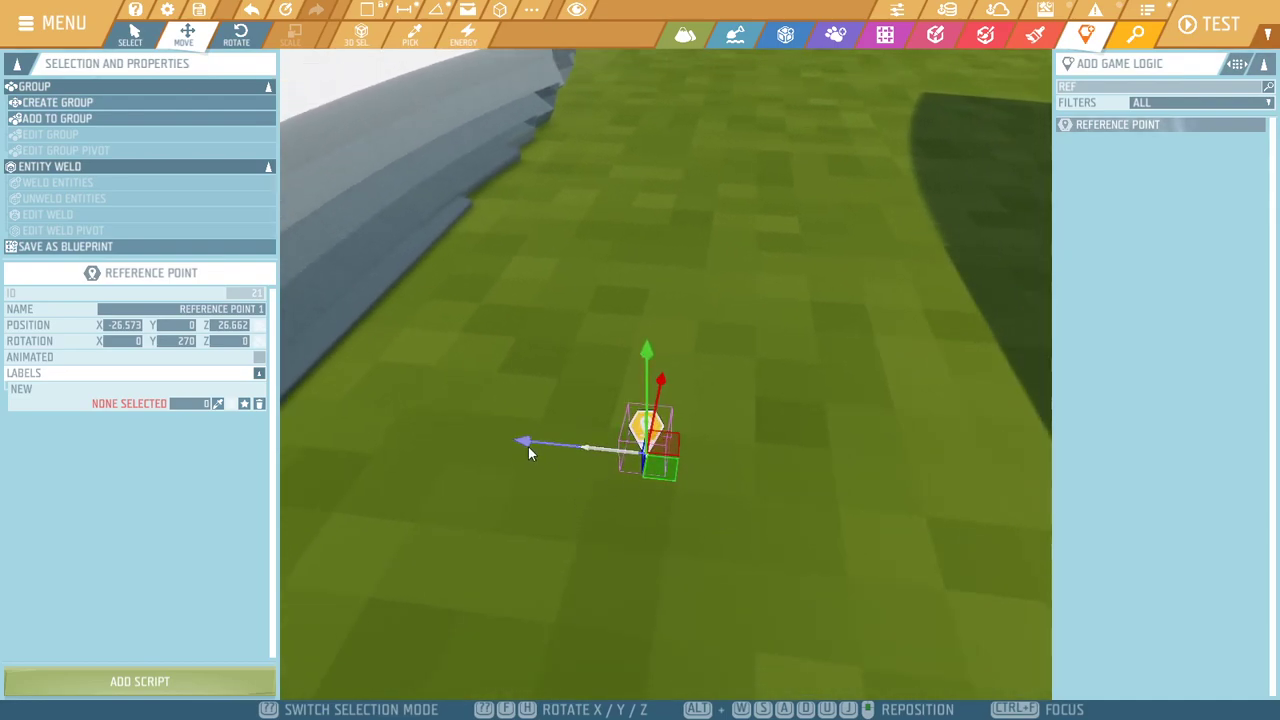
right_drag(641, 467, 652, 497)
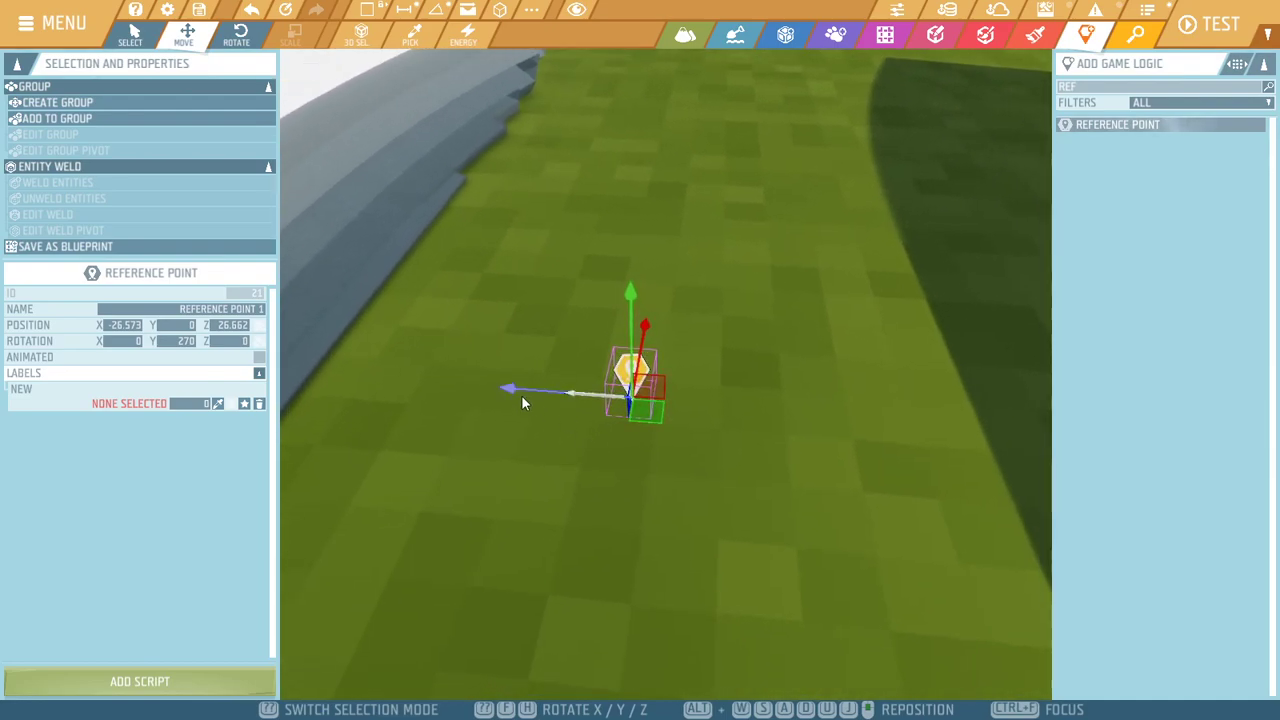
click(611, 401)
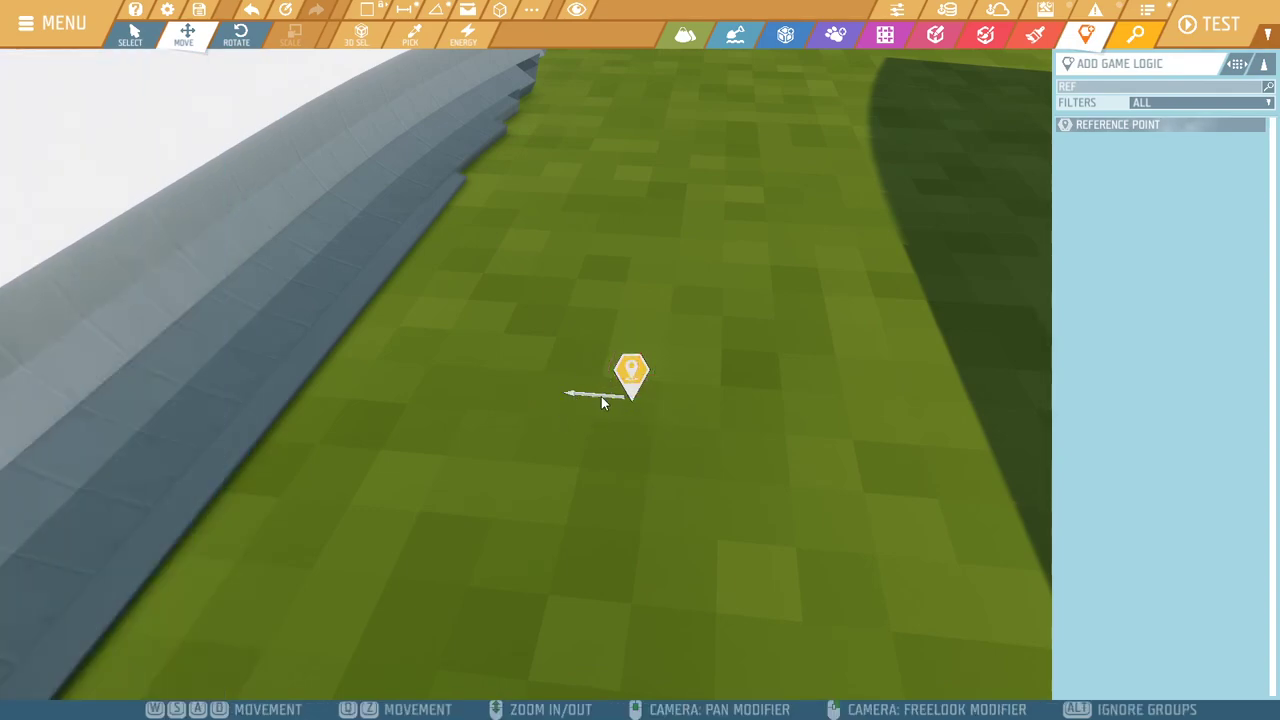
Find the trigger zone by searching the game logic for "trigg" and place one on the grass near the reference point
key(a)
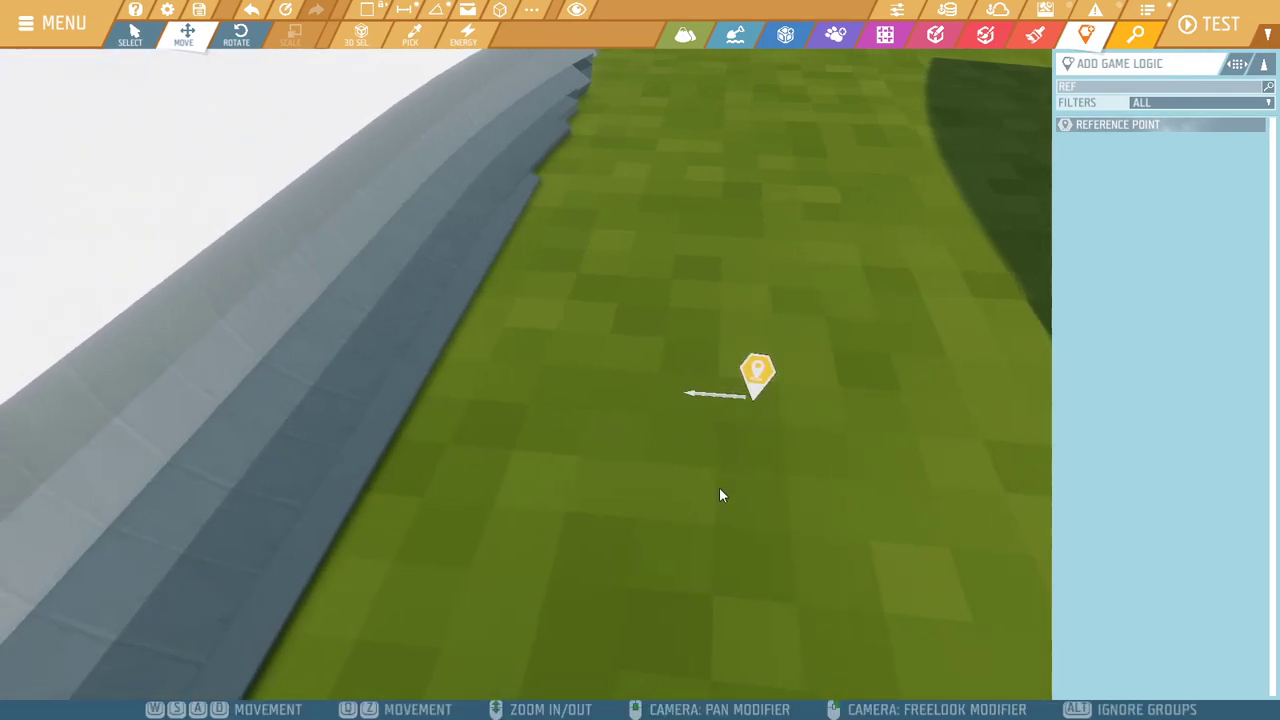
key(s)
click(1091, 86)
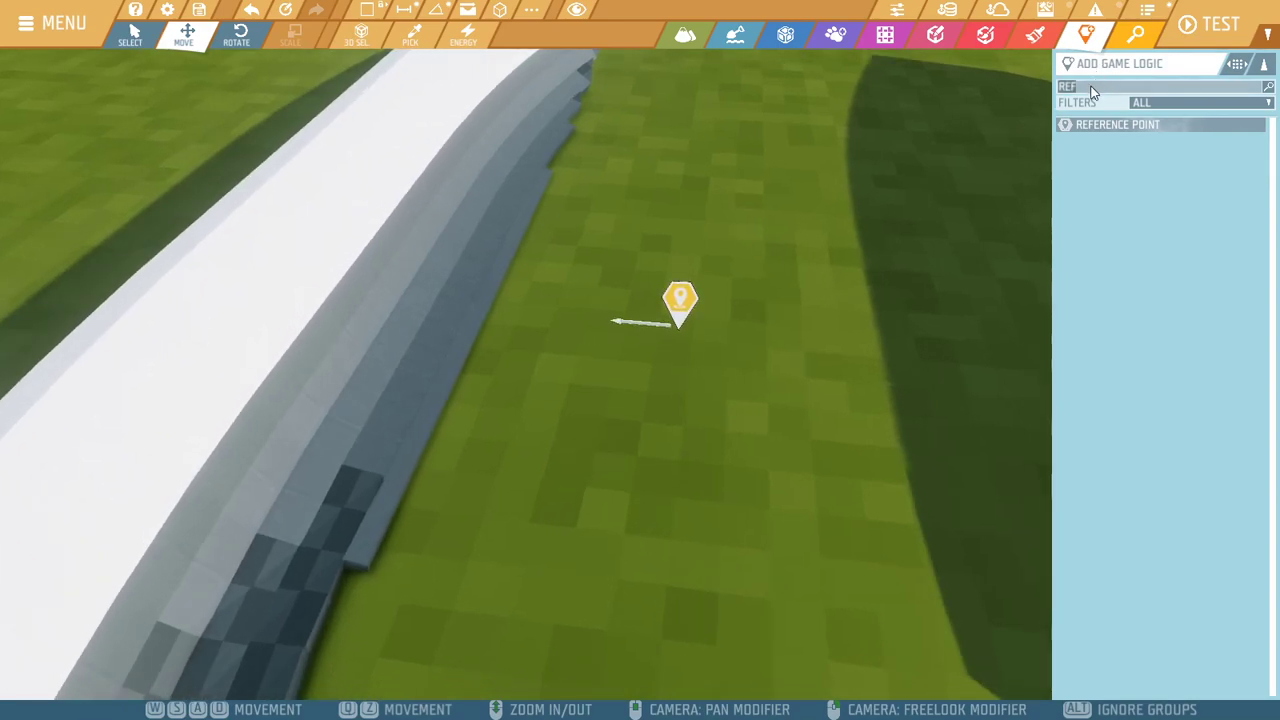
text(tri)
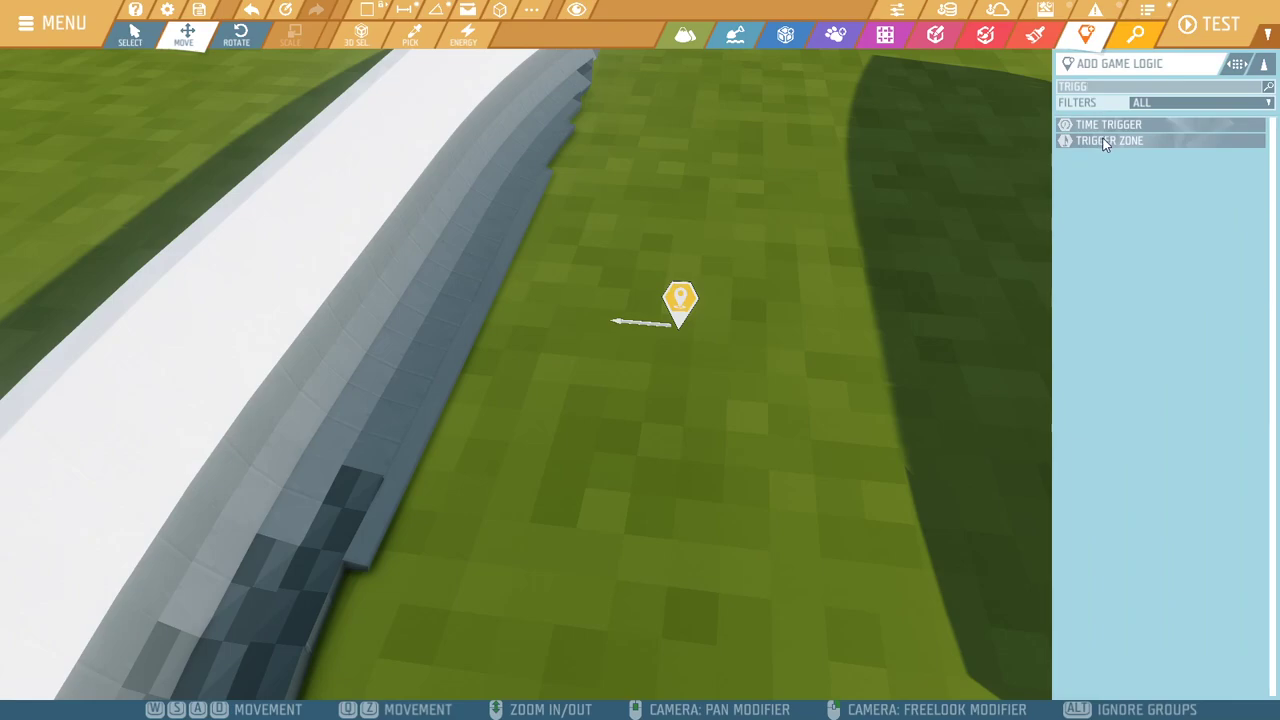
click(1105, 141)
click(668, 414)
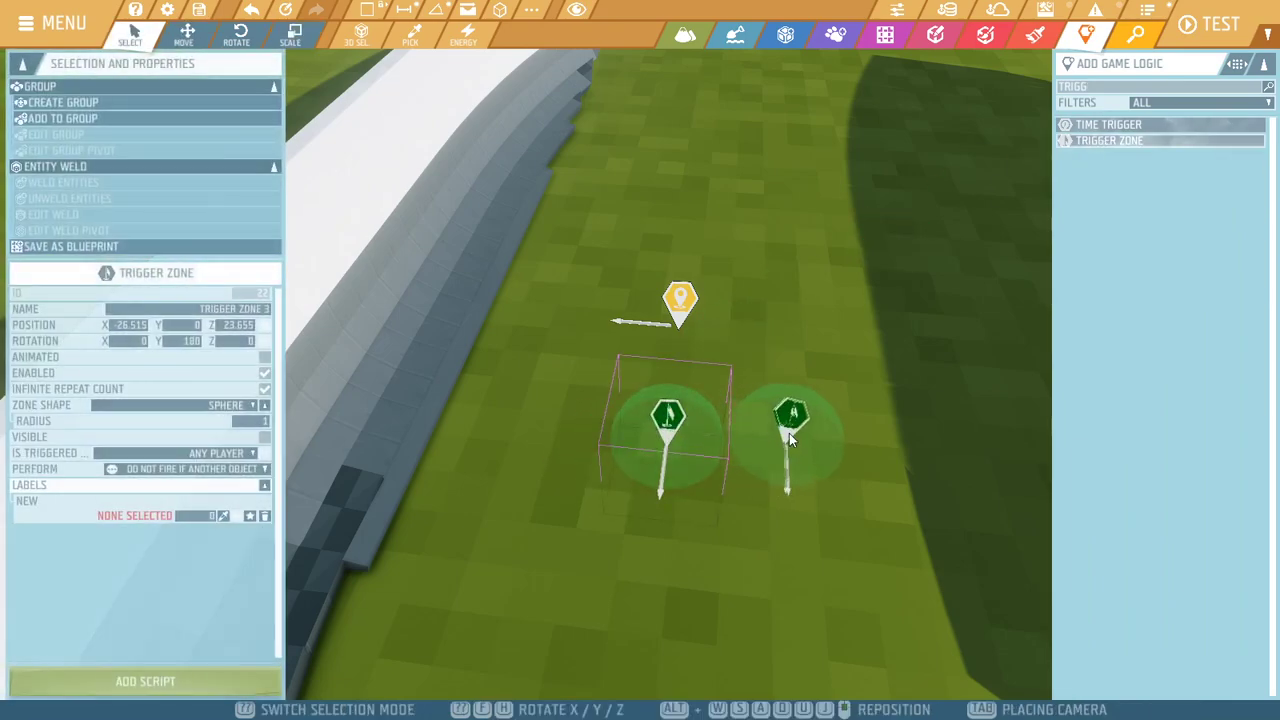
Change the trigger zone's shape to Block and scale it into a flat plane of about 7.638 by 5.635 by 0
click(232, 406)
click(110, 420)
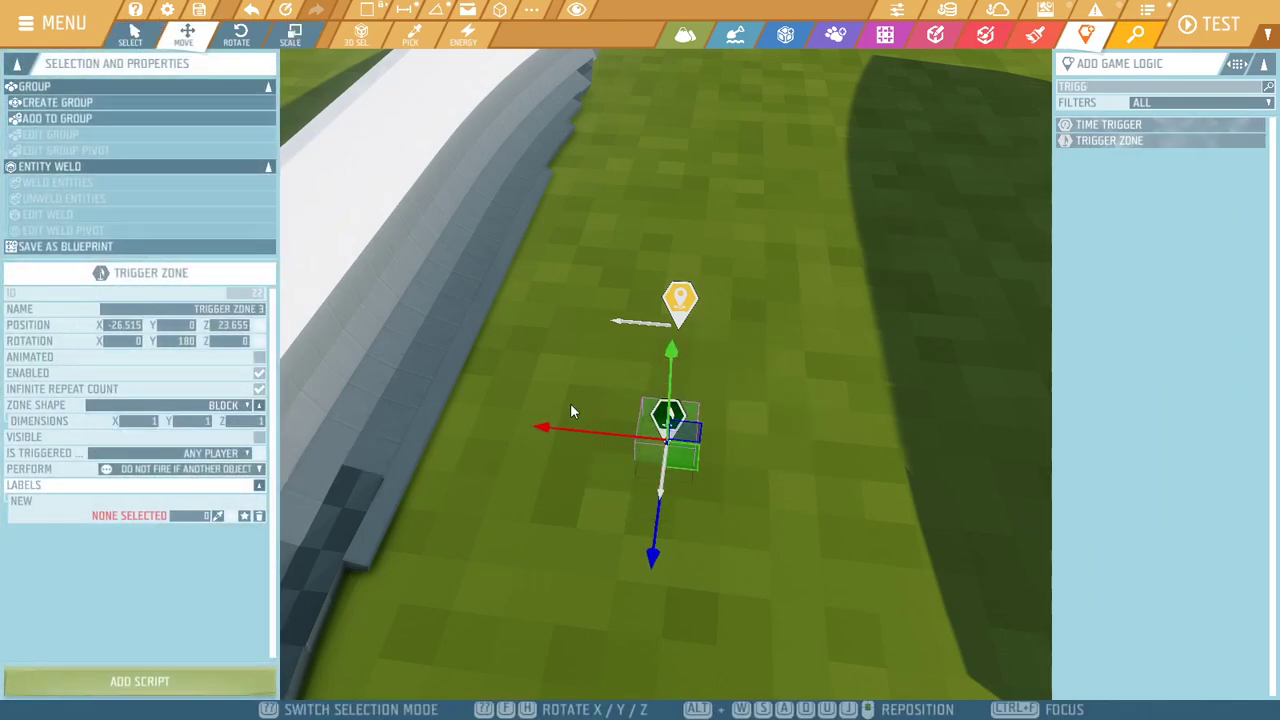
key(4)
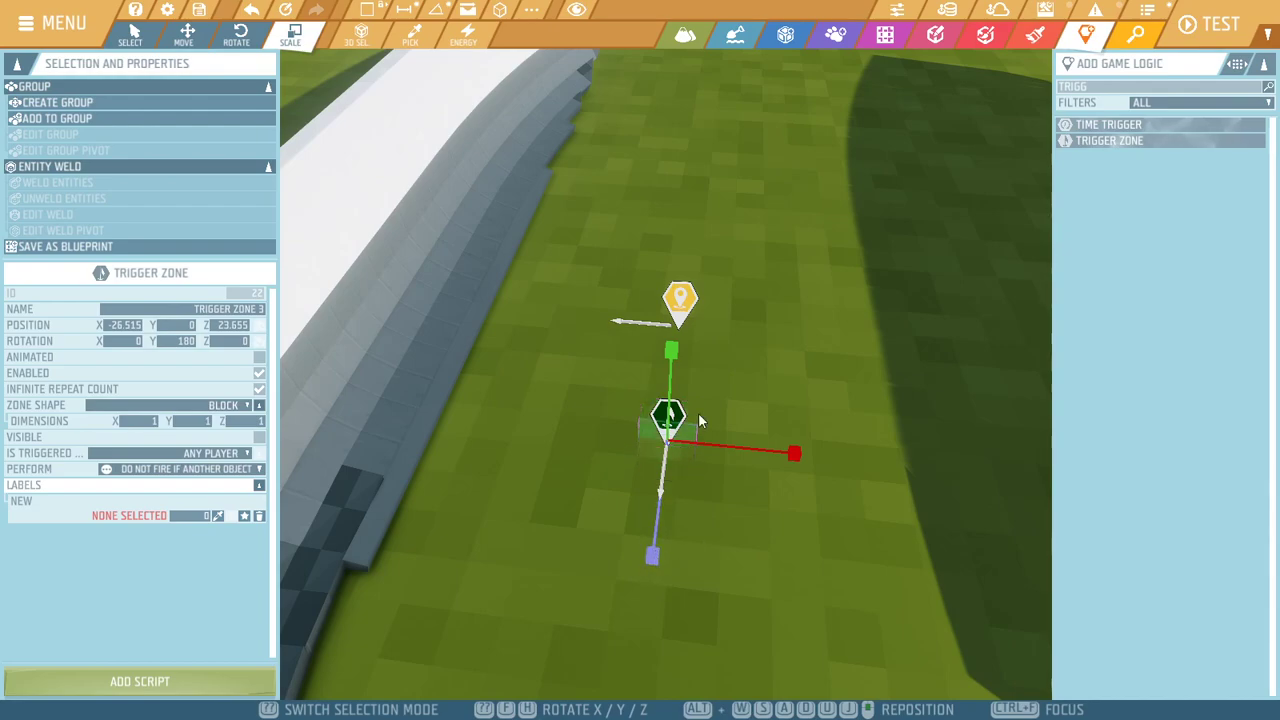
drag(793, 453, 1000, 490)
drag(669, 362, 707, 39)
Rotate the trigger zone plane around its vertical axis so its arrow points towards the hull half
key(2)
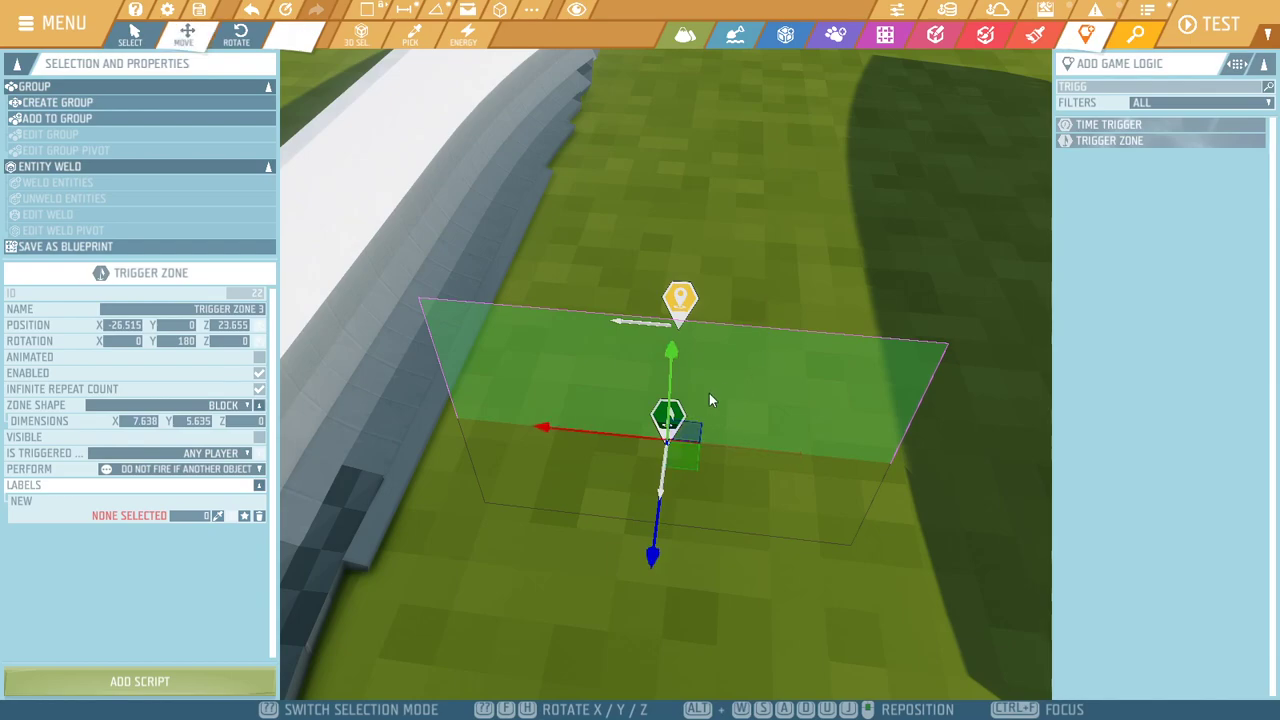
key(3)
drag(751, 533, 491, 432)
click(784, 364)
right_drag(784, 364, 648, 394)
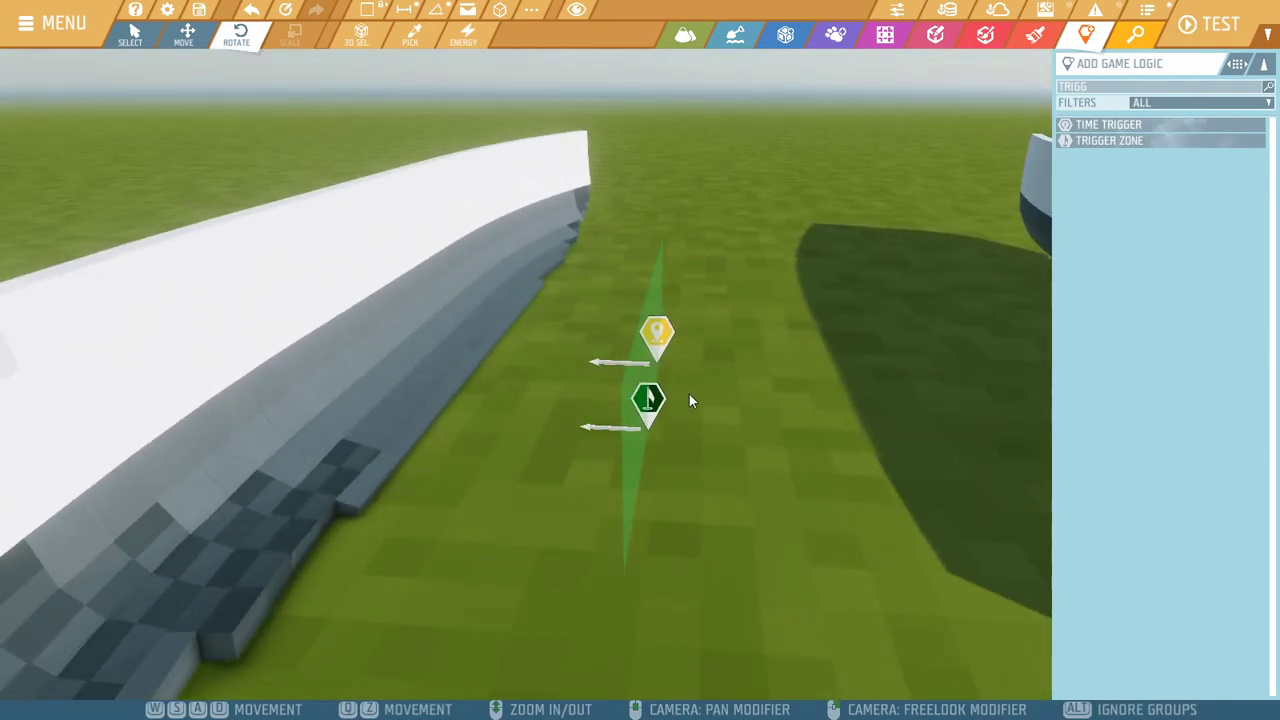
Assign the flat trigger zone as the reference game logic of Mirror Tool [BTH] 0.3.1
click(650, 403)
click(734, 456)
middle_drag(734, 456, 878, 405)
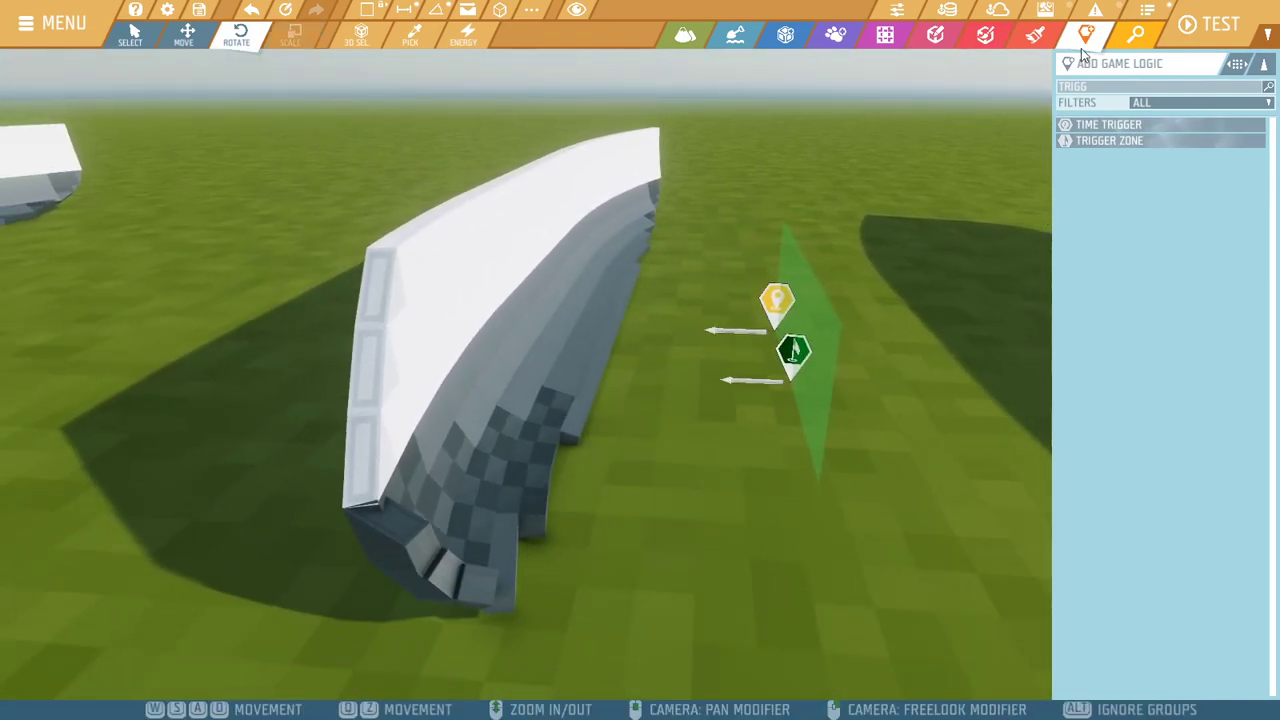
click(1044, 10)
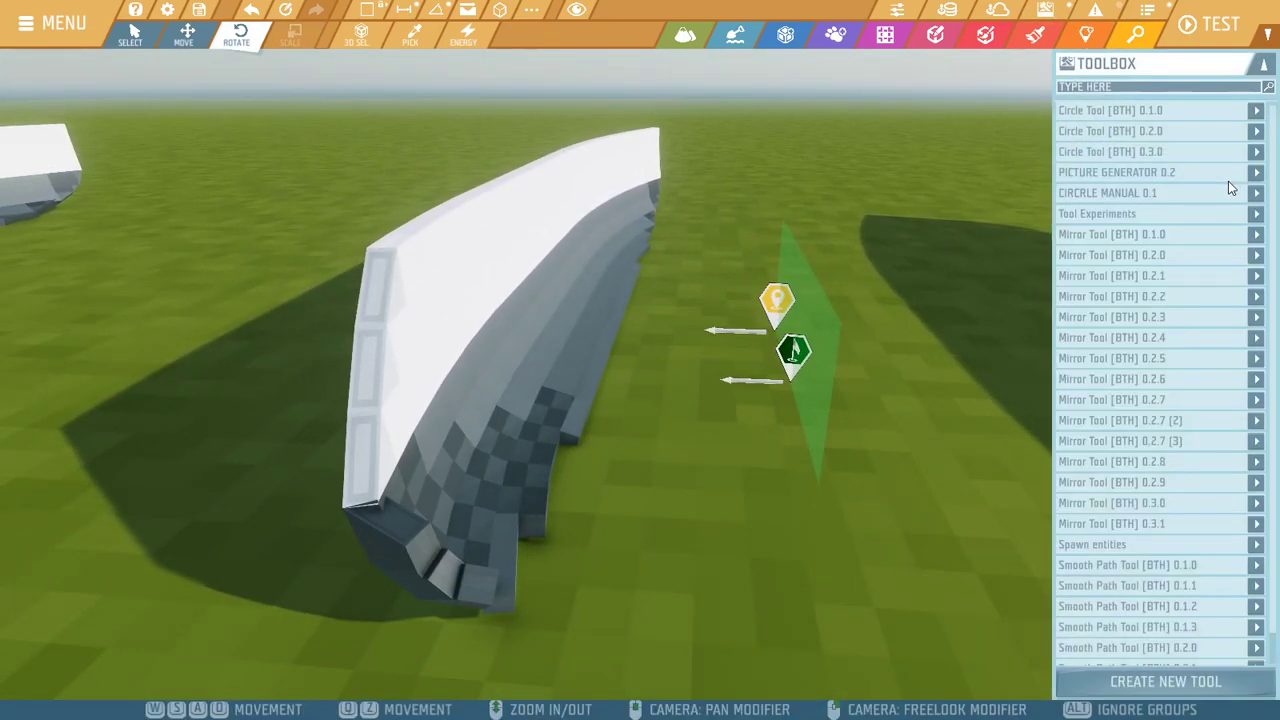
click(1186, 530)
scroll(214, 323, down, 5)
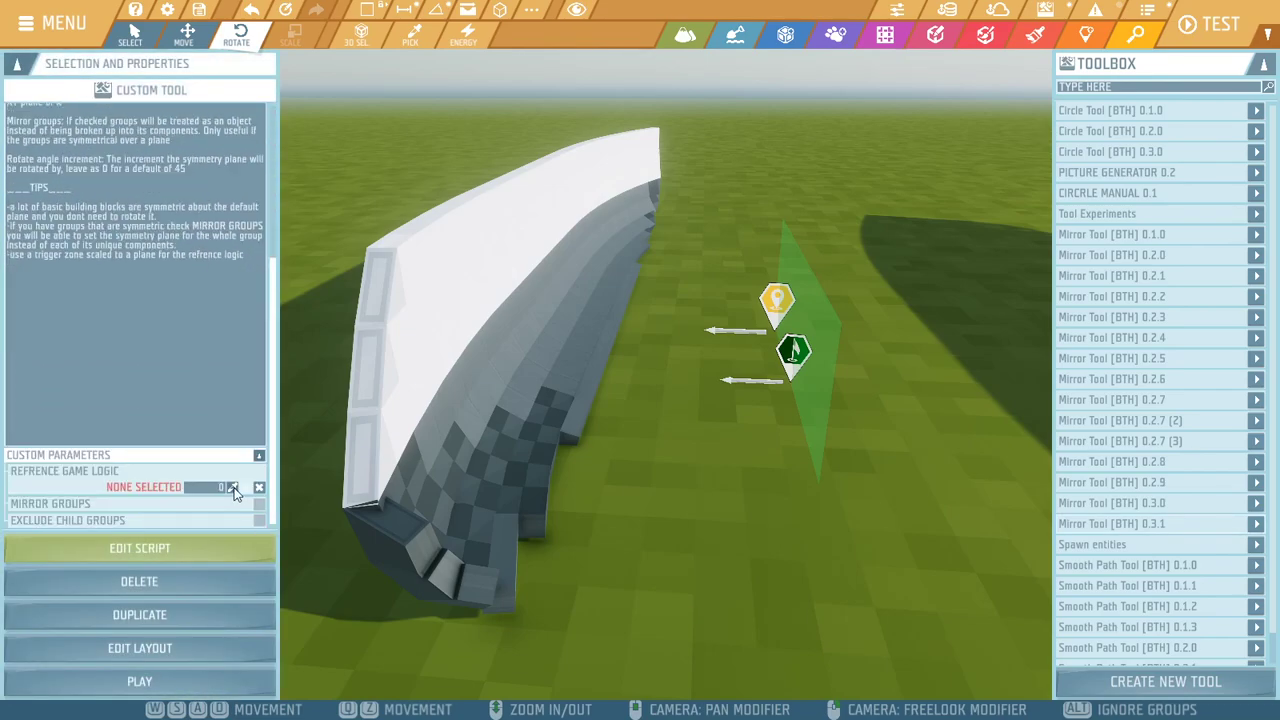
click(233, 487)
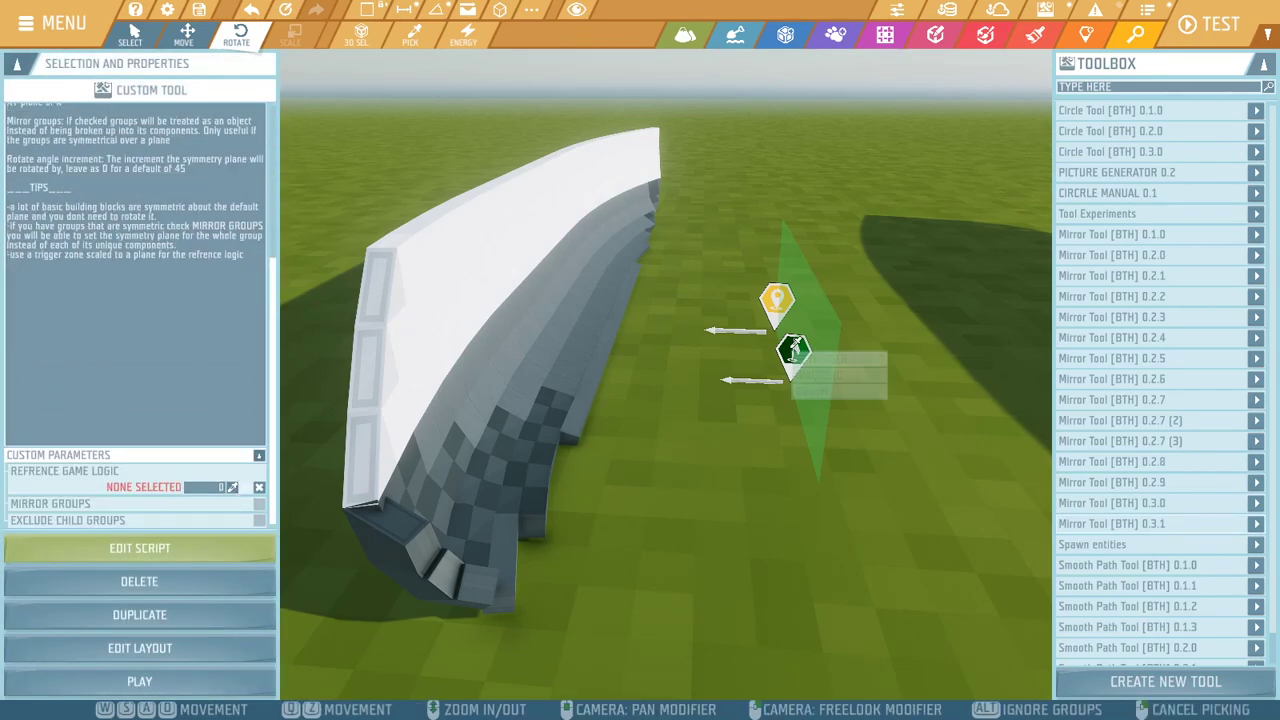
click(792, 353)
Select all parts of the hull half beside the trigger zone and run Mirror Tool [BTH] 0.3.1 on them
right_drag(753, 517, 600, 280)
drag(584, 212, 730, 574)
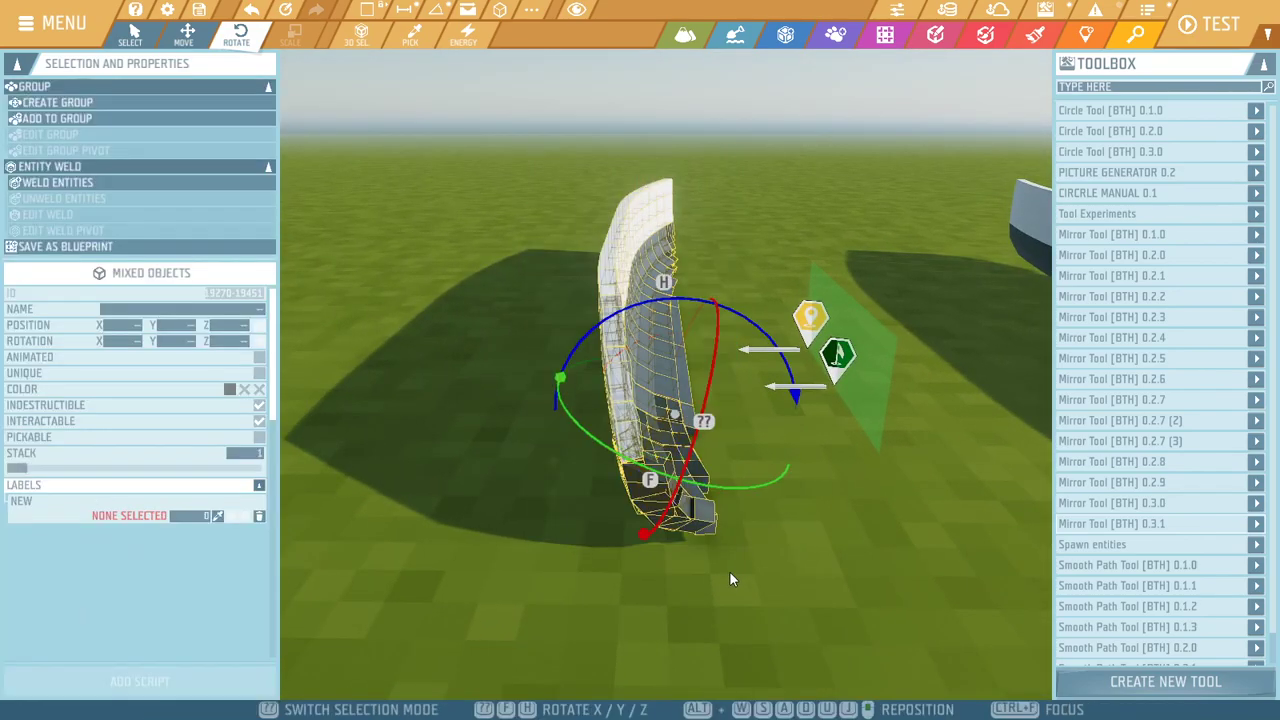
key(d)
click(1150, 524)
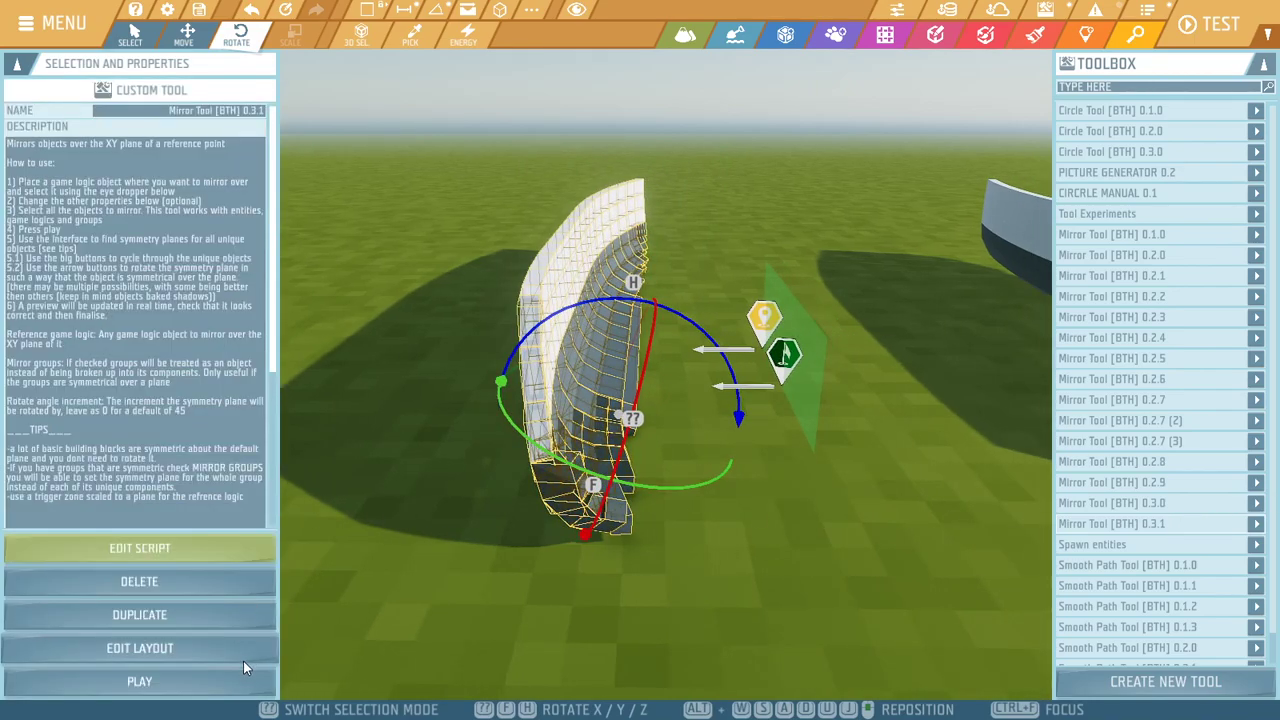
click(200, 690)
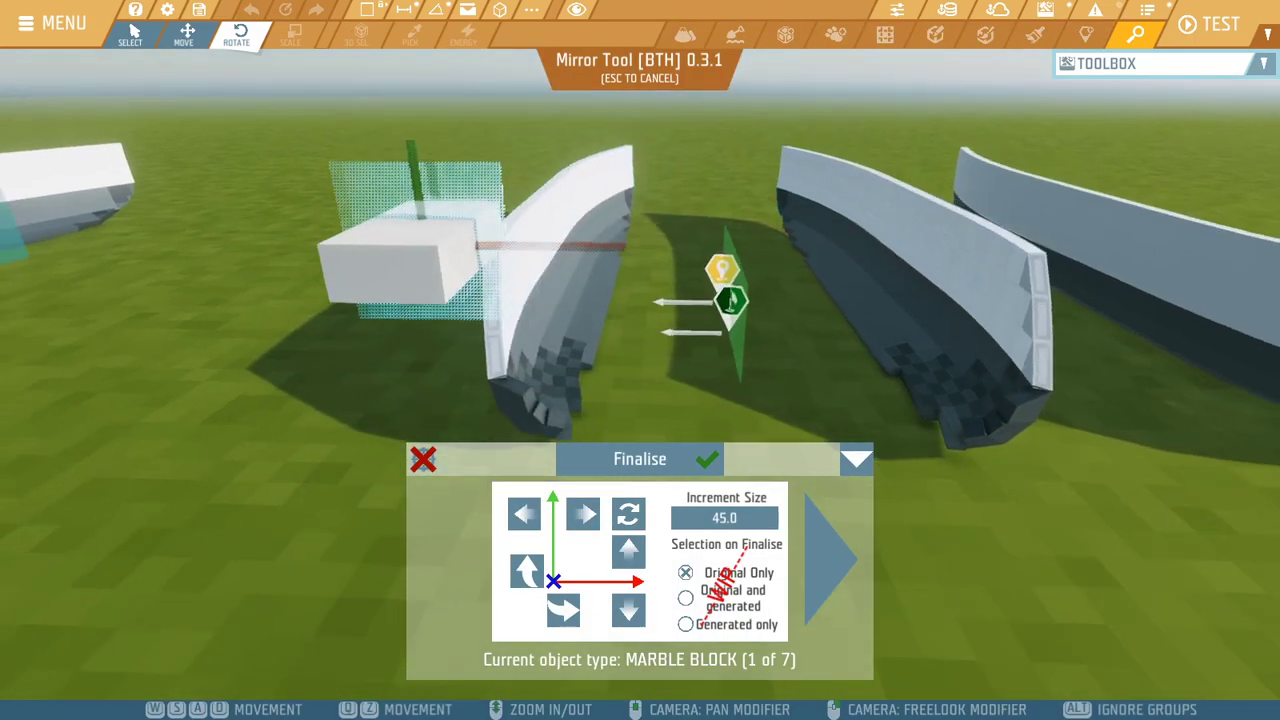
Rotate the marble block's symmetry plane about its vertical axis in 45-degree increments and check the hull preview
key(w)
key(a)
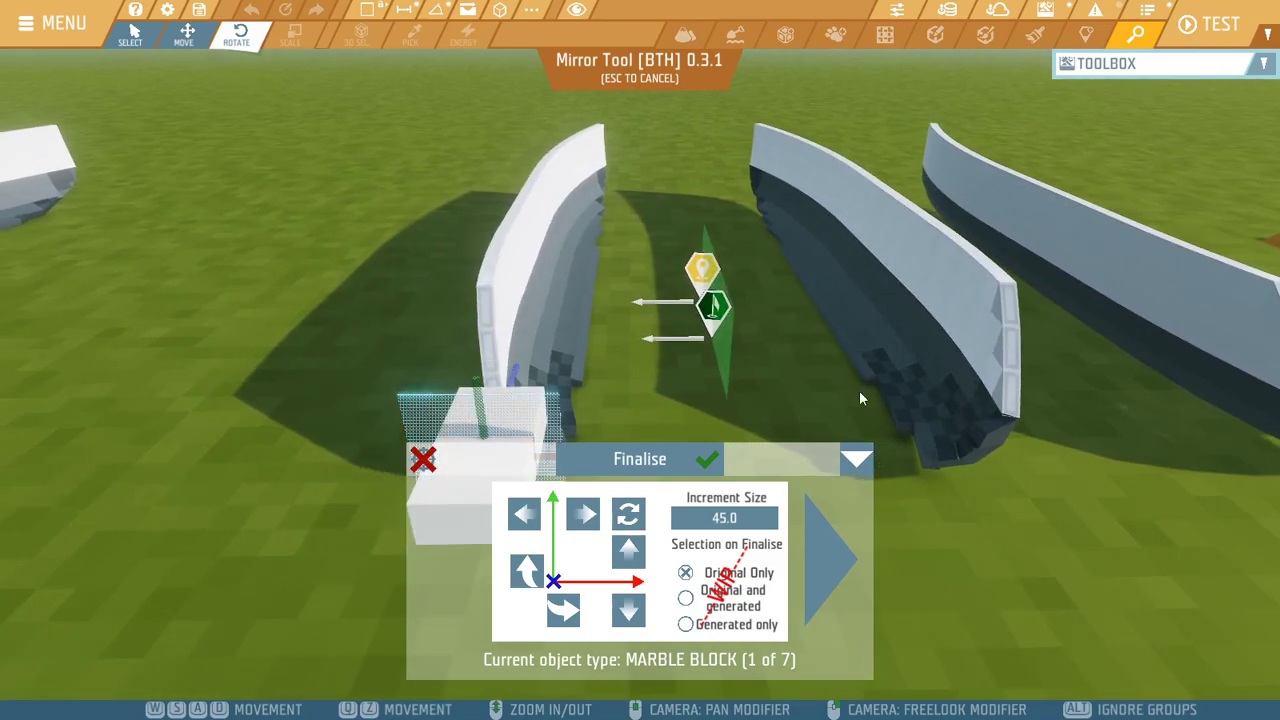
key(s)
click(585, 522)
click(537, 525)
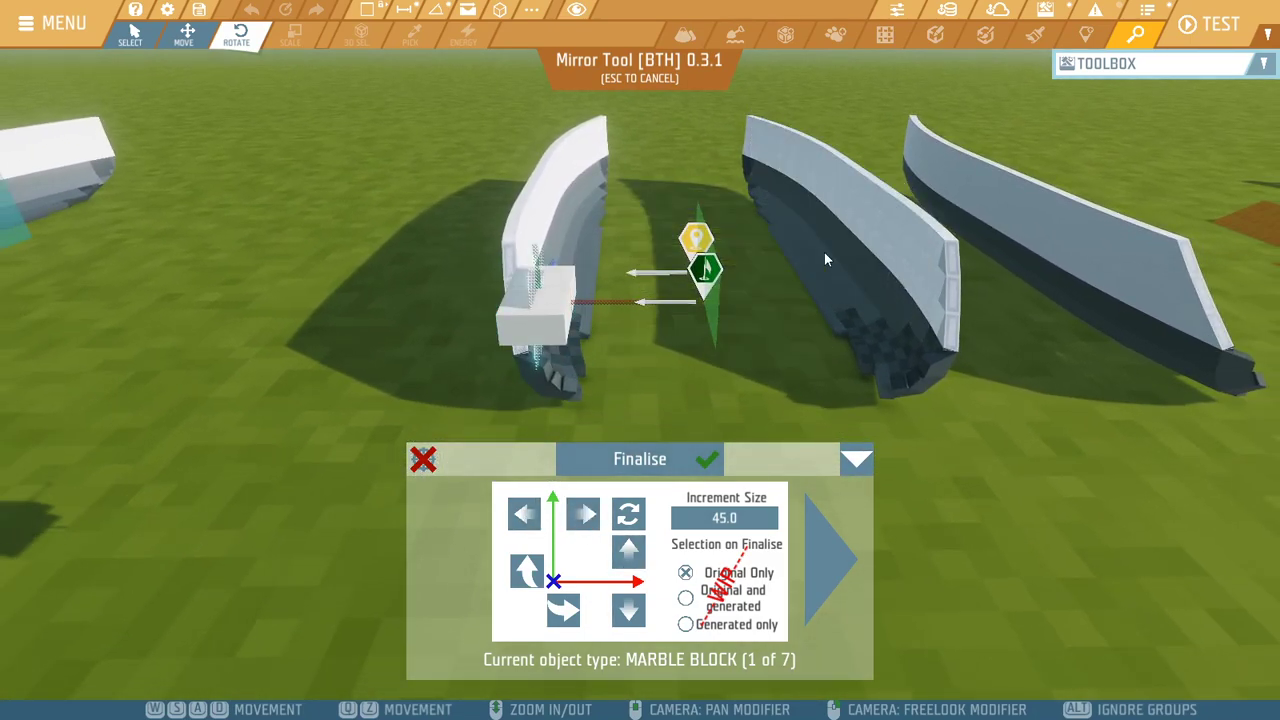
key(w)
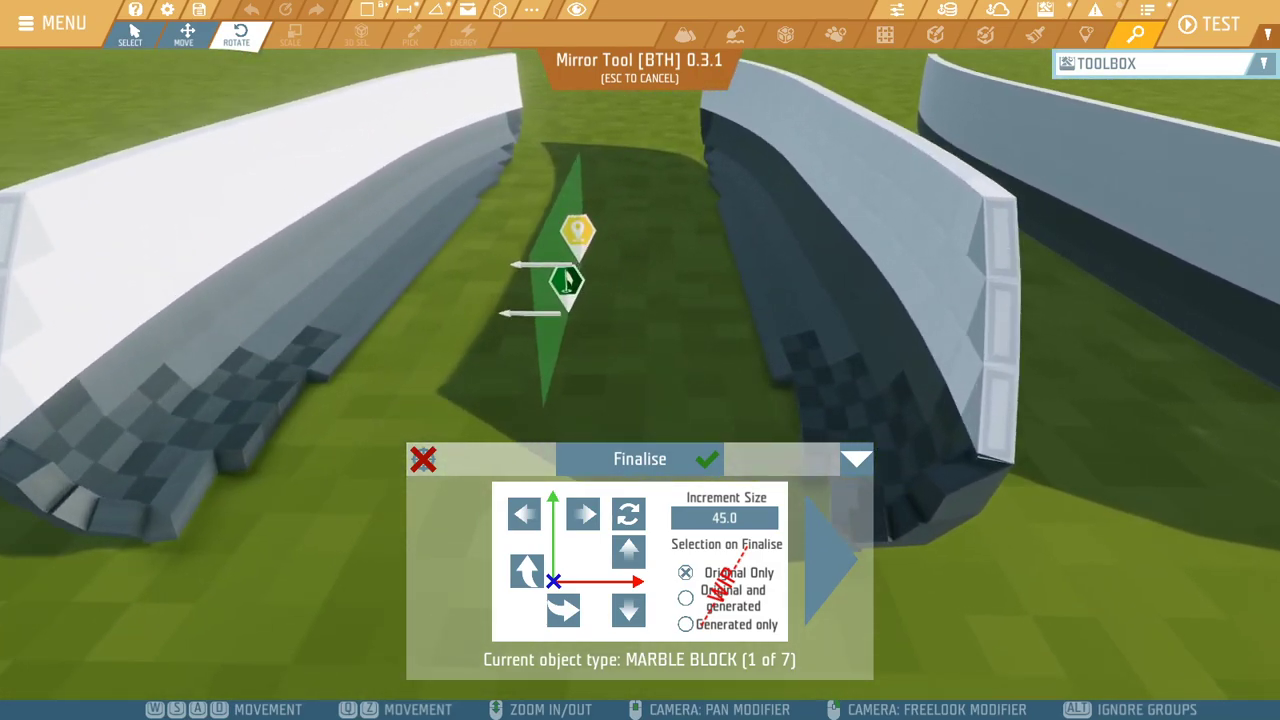
right_drag(640, 300, 575, 262)
key(s)
right_drag(764, 319, 450, 370)
right_drag(771, 293, 771, 373)
key(w)
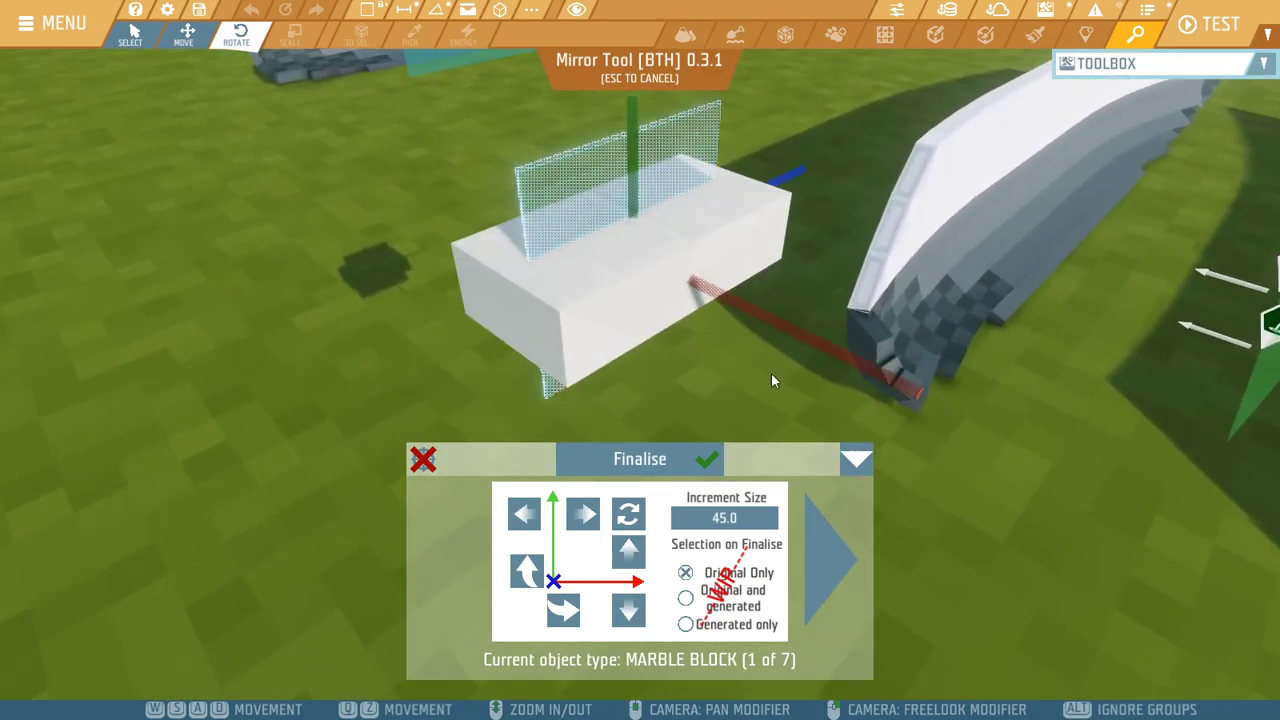
Cycle through the unique object types up to 5 of 7 and return to the baroque stone block, 2 of 7
click(837, 535)
click(824, 569)
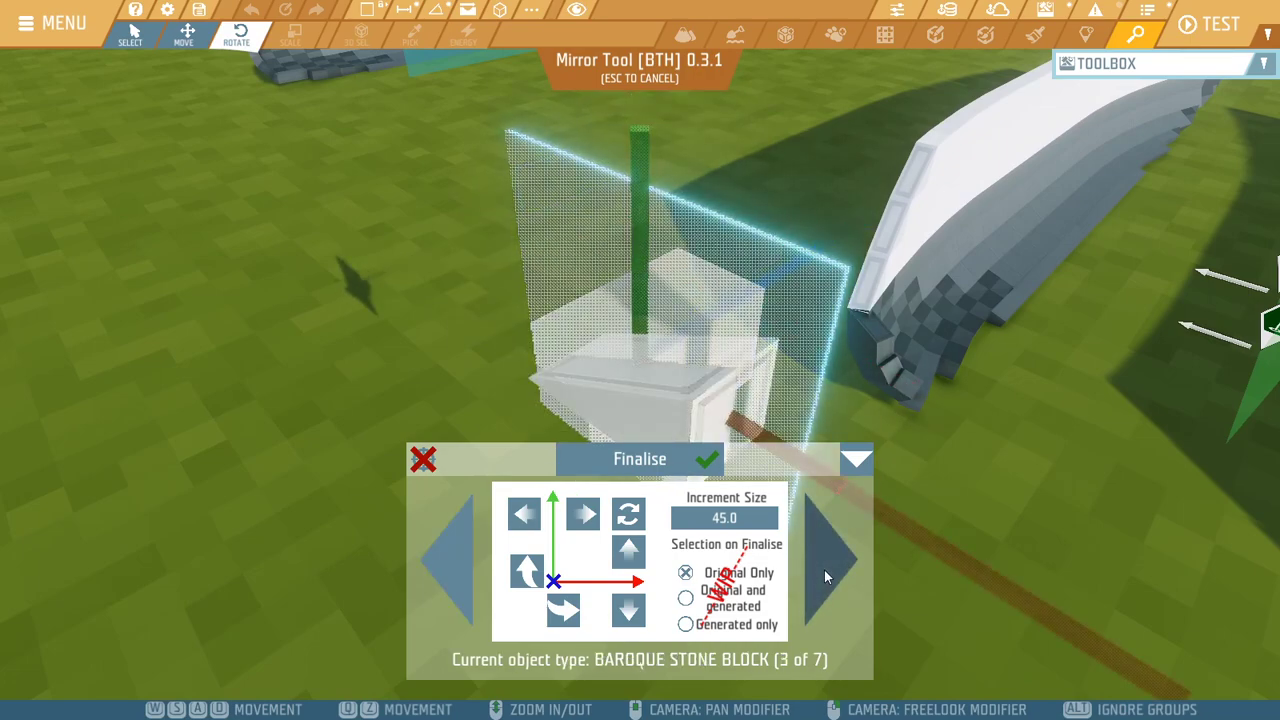
click(822, 568)
click(822, 567)
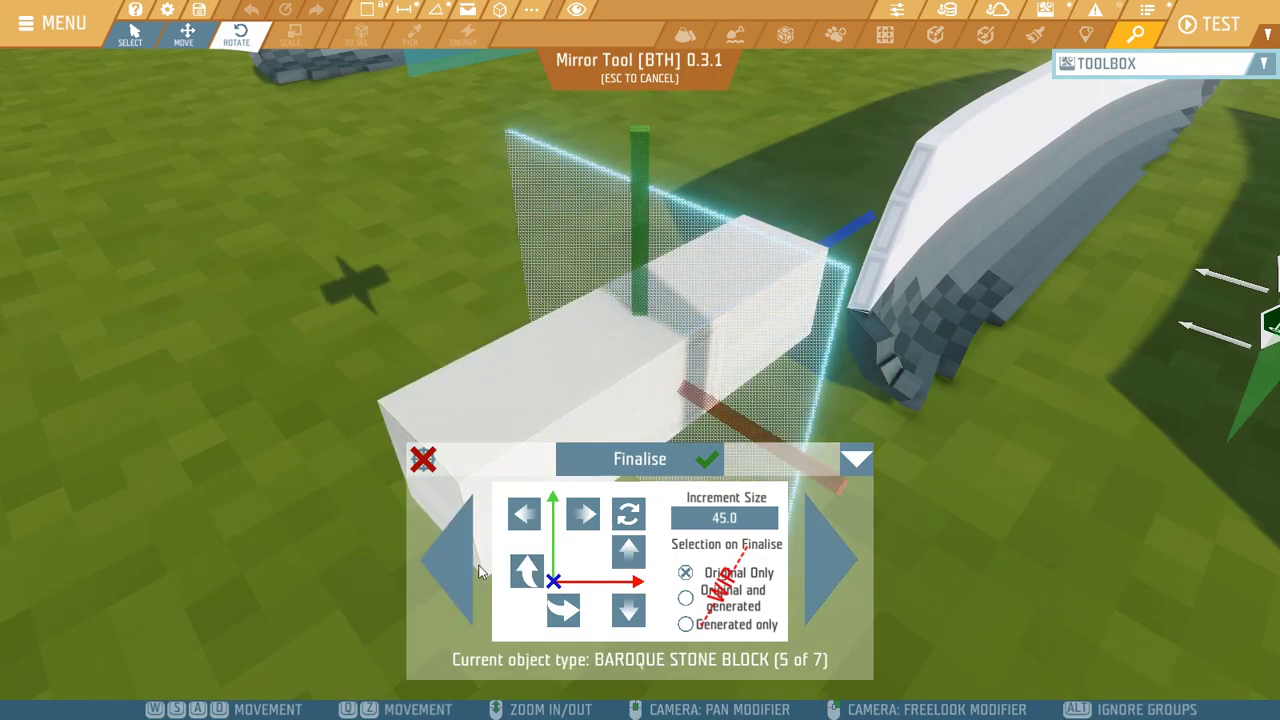
click(455, 569)
click(455, 569)
click(455, 569)
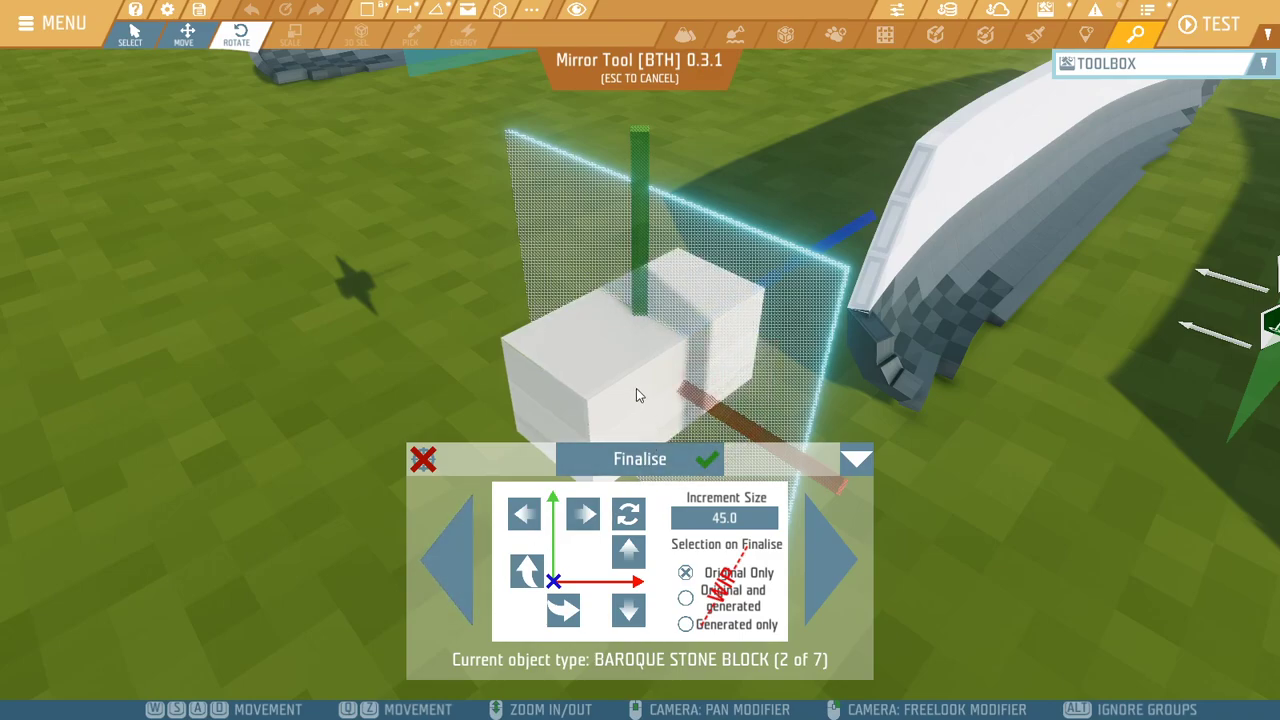
Examine from several sides how the symmetry plane divides the baroque stone block
right_drag(636, 388, 740, 350)
scroll(559, 273, down, 3)
middle_drag(747, 341, 647, 331)
mouse_move(648, 331)
right_down()
mouse_move(510, 300)
mouse_move(498, 260)
mouse_move(510, 304)
mouse_move(640, 330)
mouse_move(460, 315)
mouse_move(600, 290)
mouse_move(654, 325)
right_up()
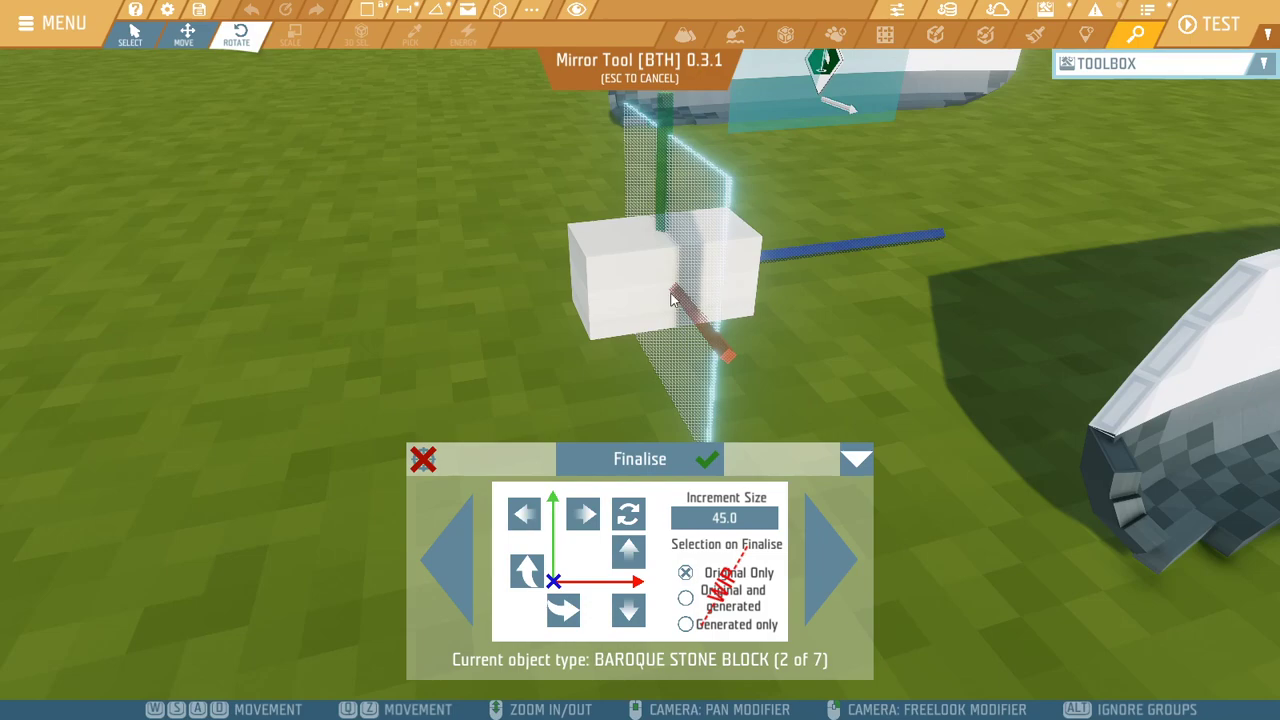
scroll(845, 303, down, 2)
mouse_move(845, 303)
right_down()
mouse_move(760, 294)
mouse_move(827, 304)
right_up()
scroll(835, 302, up, 3)
scroll(835, 302, down, 3)
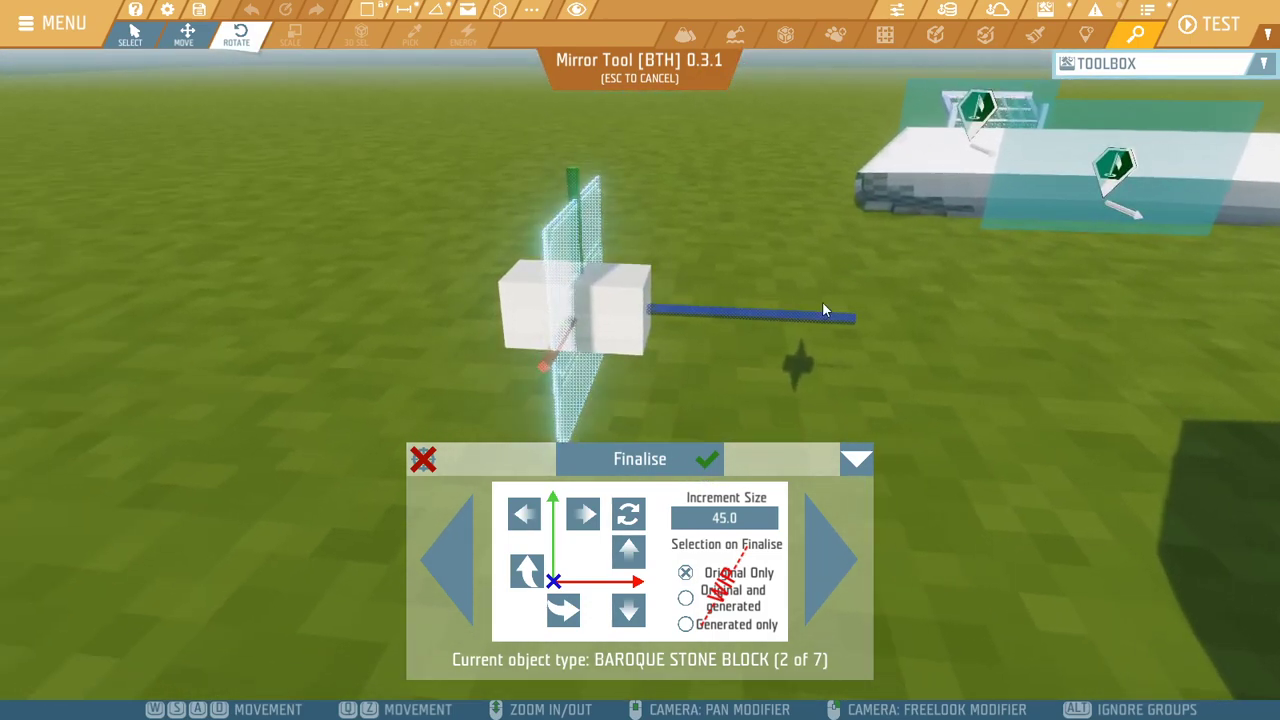
right_drag(630, 321, 746, 332)
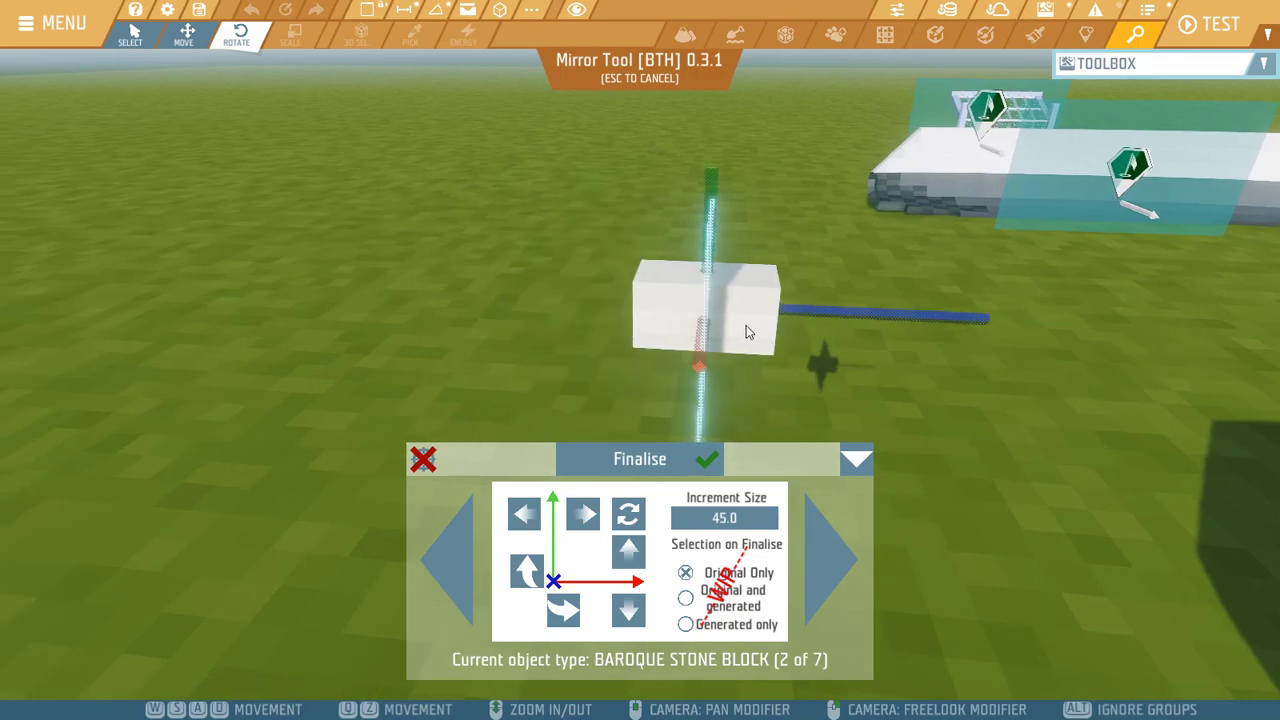
mouse_move(938, 295)
right_down()
mouse_move(1050, 292)
mouse_move(919, 289)
right_up()
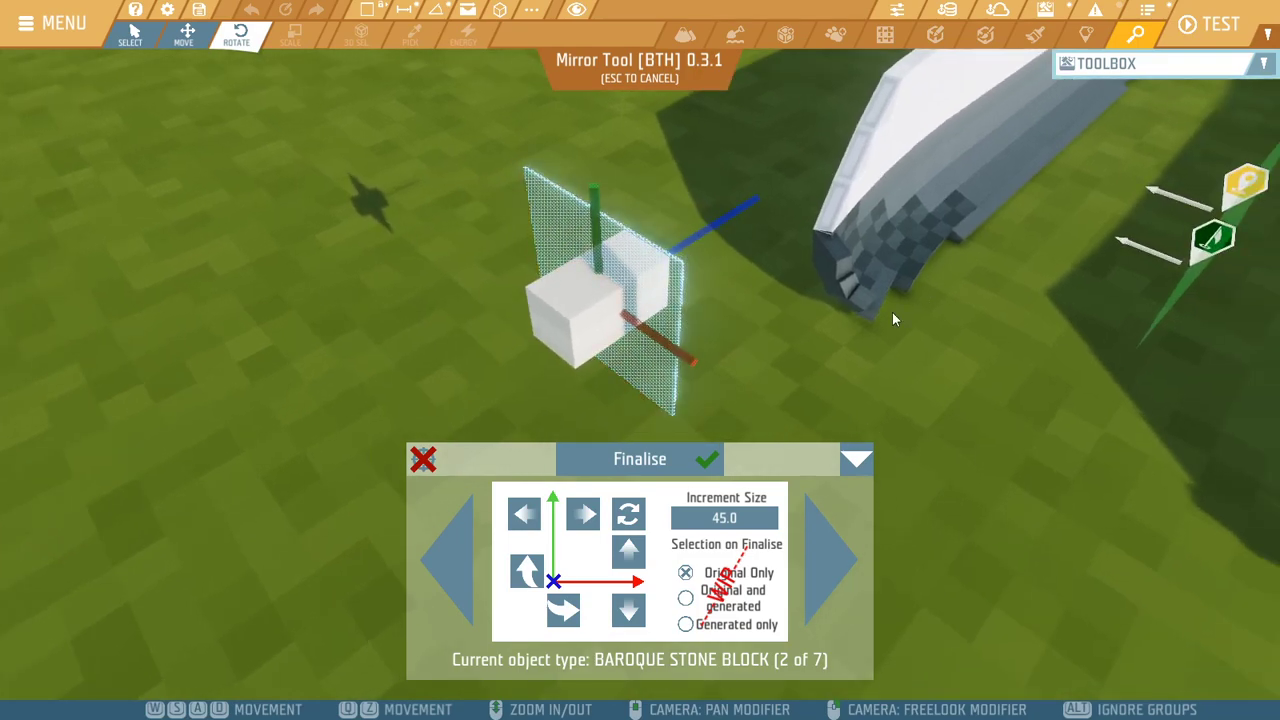
Rotate the baroque stone block's symmetry plane about its vertical axis by two 45-degree increments, checking the mirrored preview after each
click(578, 522)
right_drag(753, 287, 953, 180)
right_drag(450, 300, 548, 262)
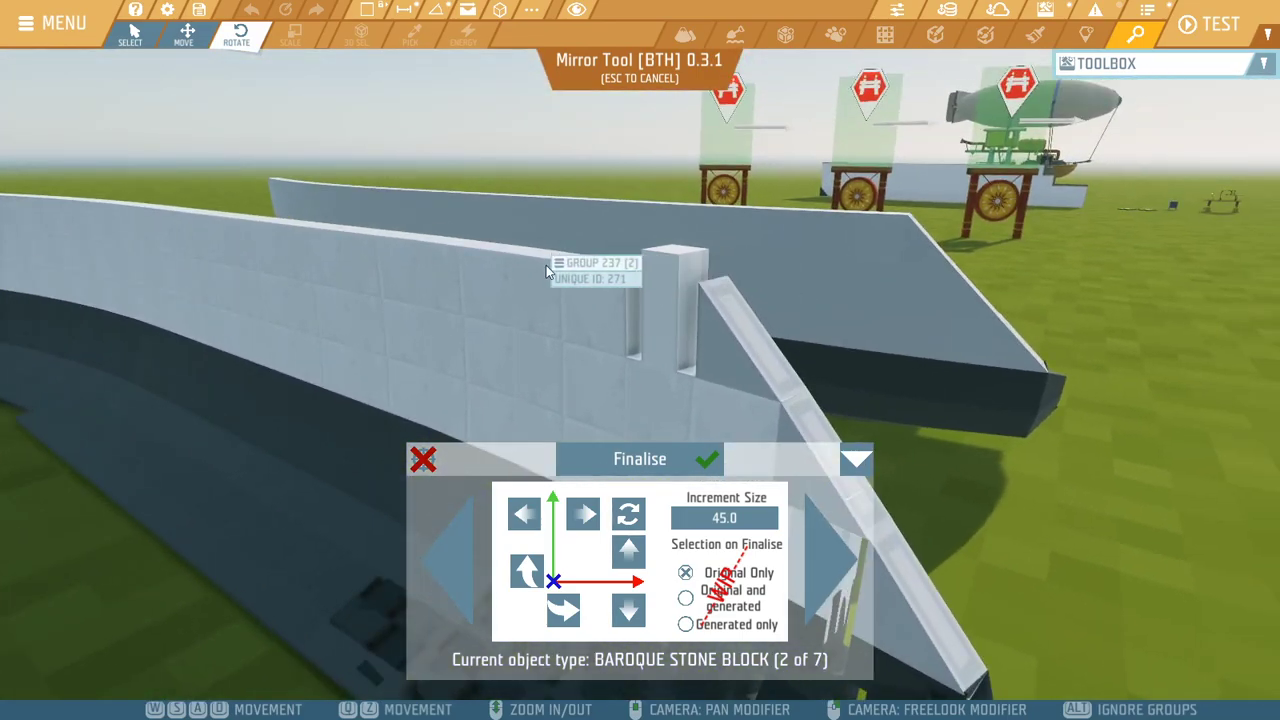
right_drag(714, 330, 650, 440)
click(585, 524)
right_drag(584, 518, 759, 311)
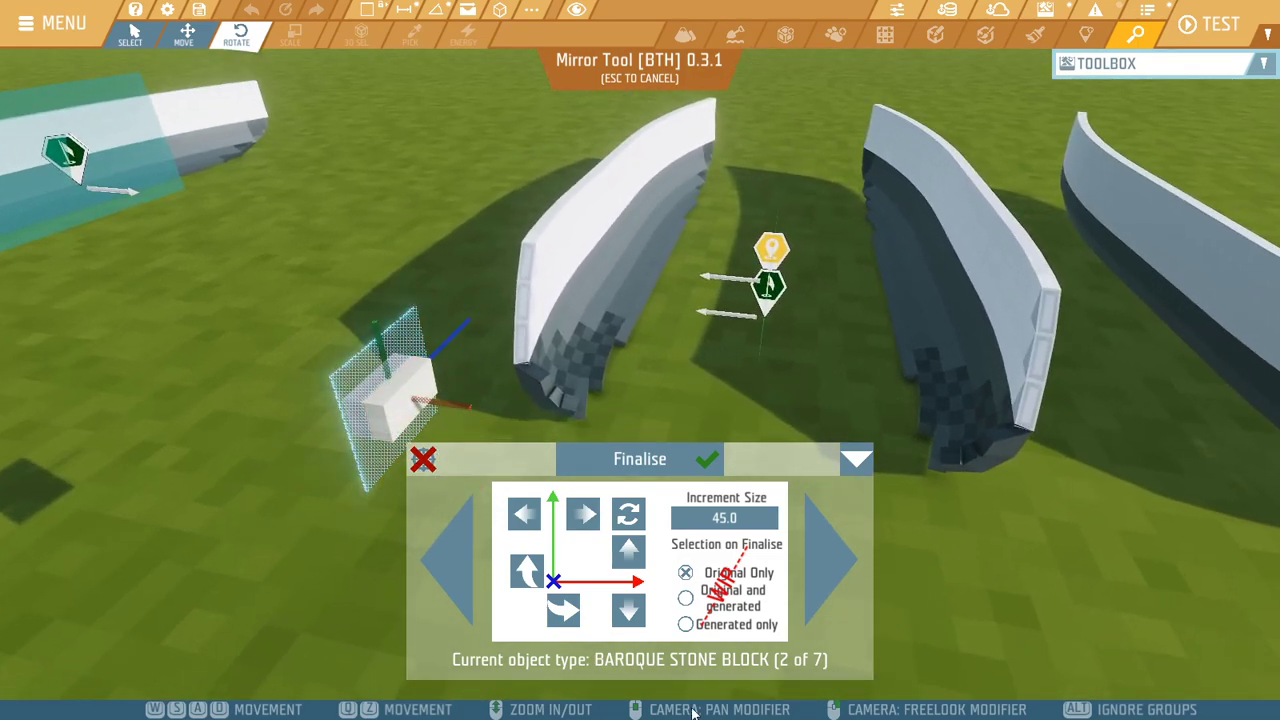
Finalise the mirror operation and select all parts of the generated hull half
click(688, 461)
right_drag(674, 467, 805, 395)
right_drag(666, 375, 590, 226)
key(s)
drag(590, 212, 699, 650)
key(a)
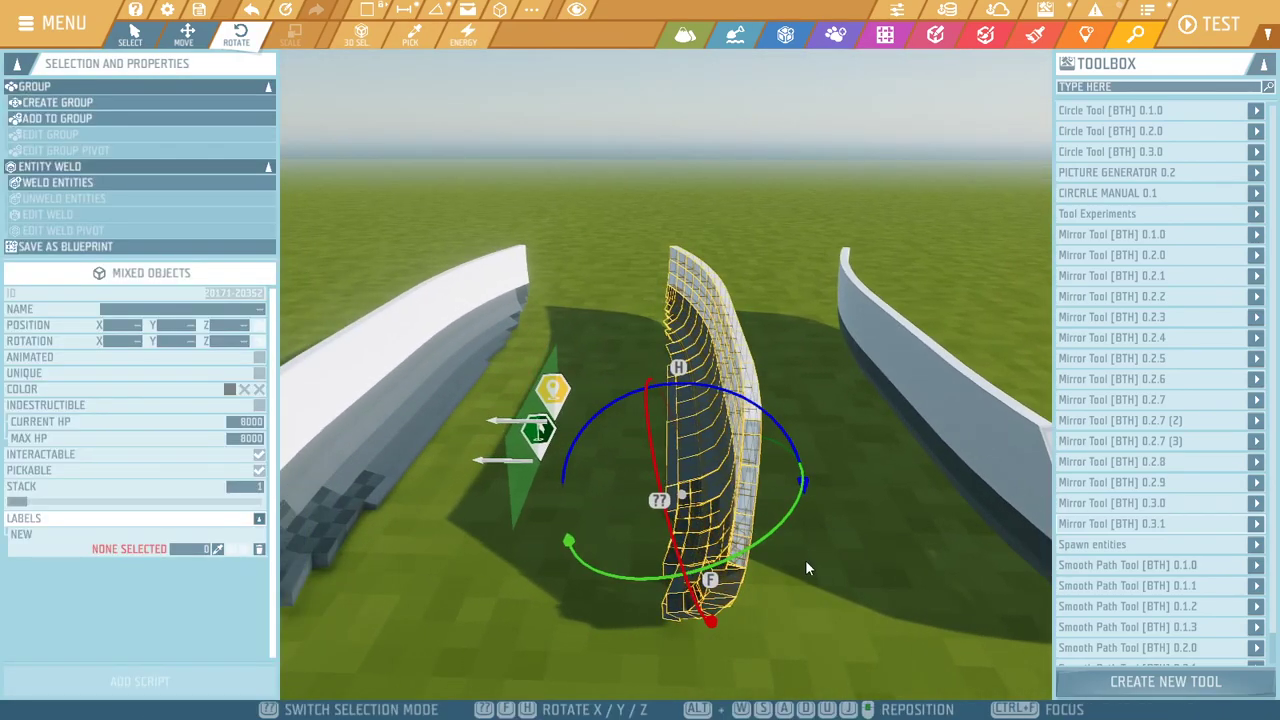
Move the mirrored half sideways against the original half to form a complete hull and inspect the join
key(2)
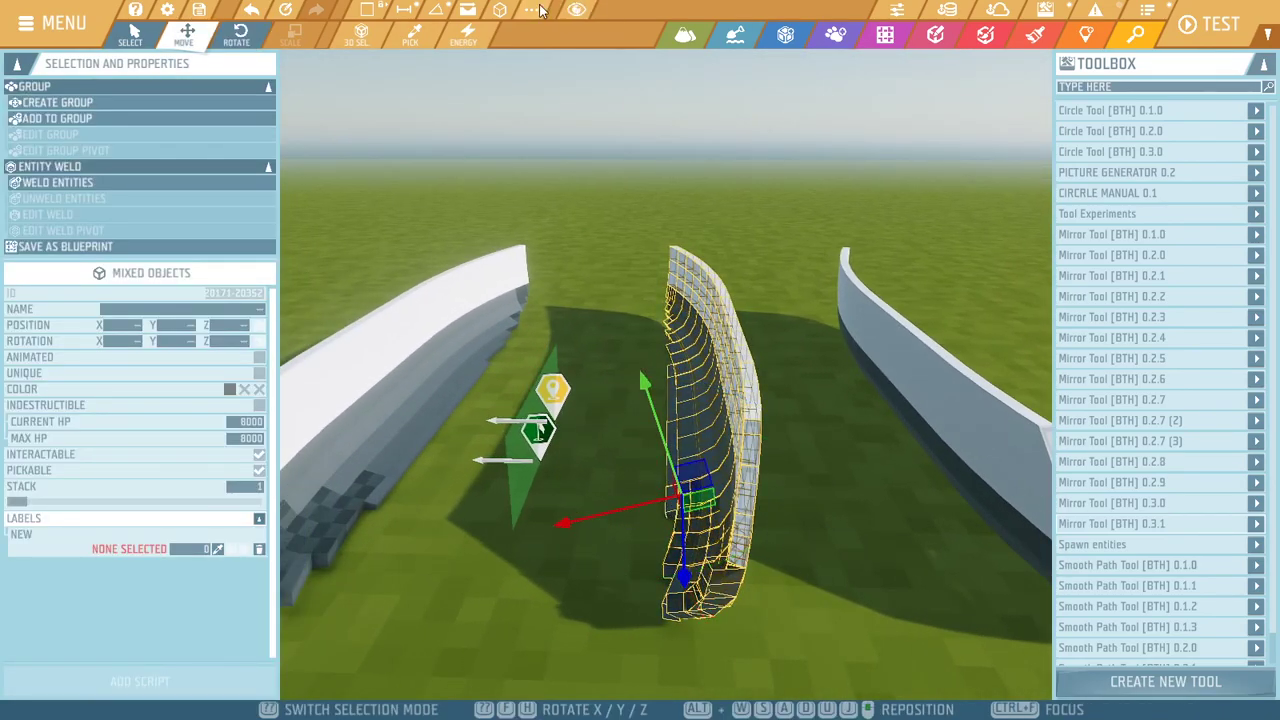
drag(797, 501, 516, 501)
click(601, 541)
key(a)
mouse_move(601, 541)
right_down()
mouse_move(625, 550)
mouse_move(620, 480)
mouse_move(860, 430)
mouse_move(1020, 480)
mouse_move(490, 570)
mouse_move(540, 620)
mouse_move(580, 590)
mouse_move(601, 541)
right_up()
key(w)
key(q)
key(a)
key(w)
right_drag(789, 407, 755, 500)
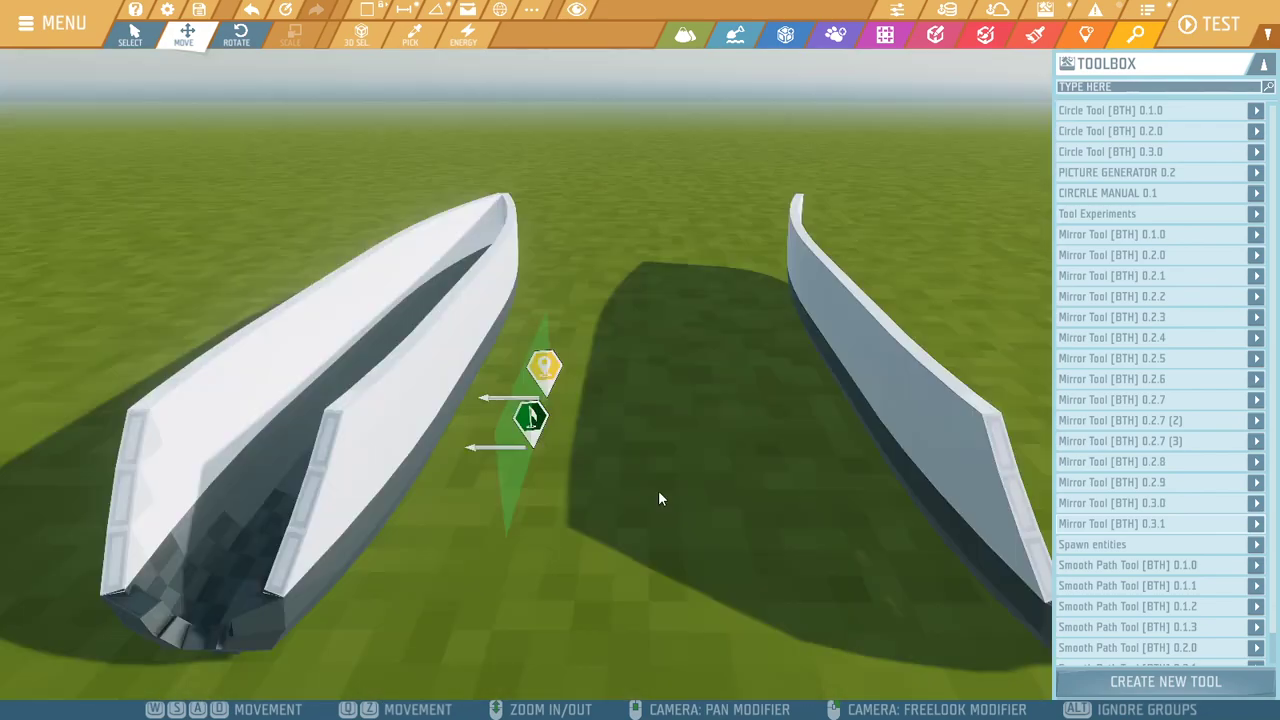
Move the trigger zone along the X axis to the inner side of the remaining grouped hull half
click(526, 343)
click(709, 474)
click(538, 438)
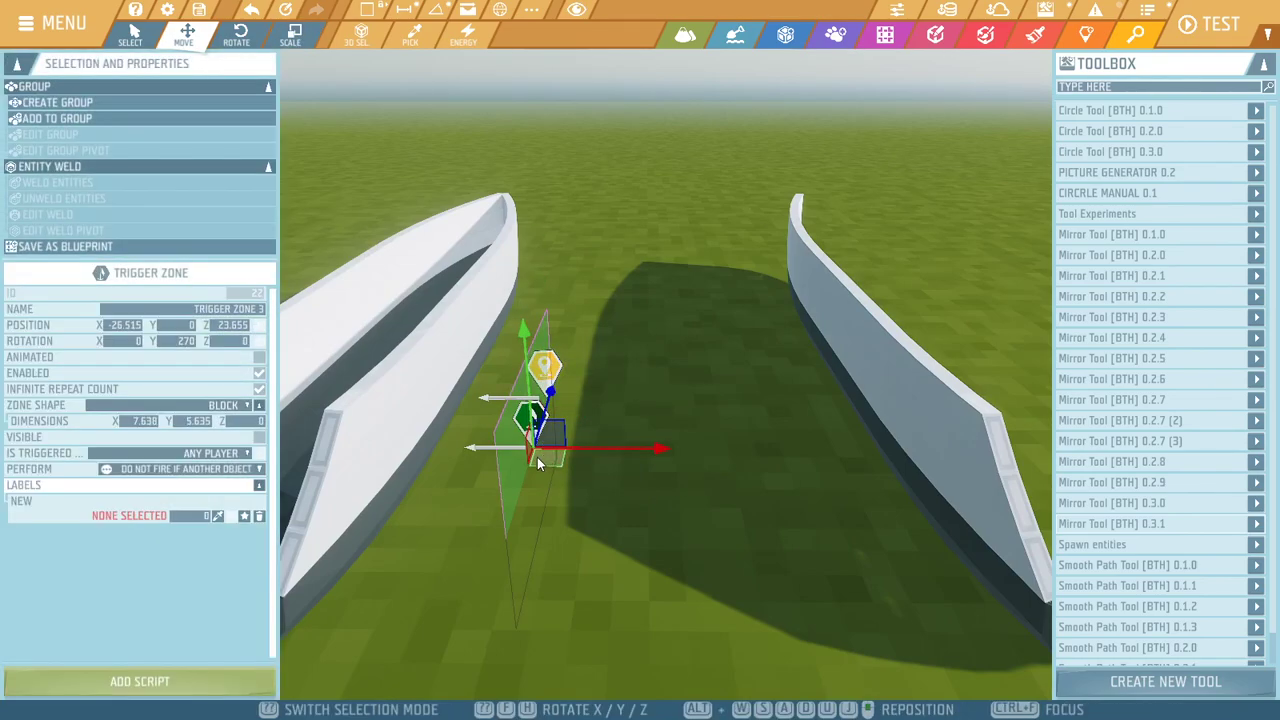
drag(661, 450, 937, 456)
drag(799, 404, 769, 322)
click(787, 504)
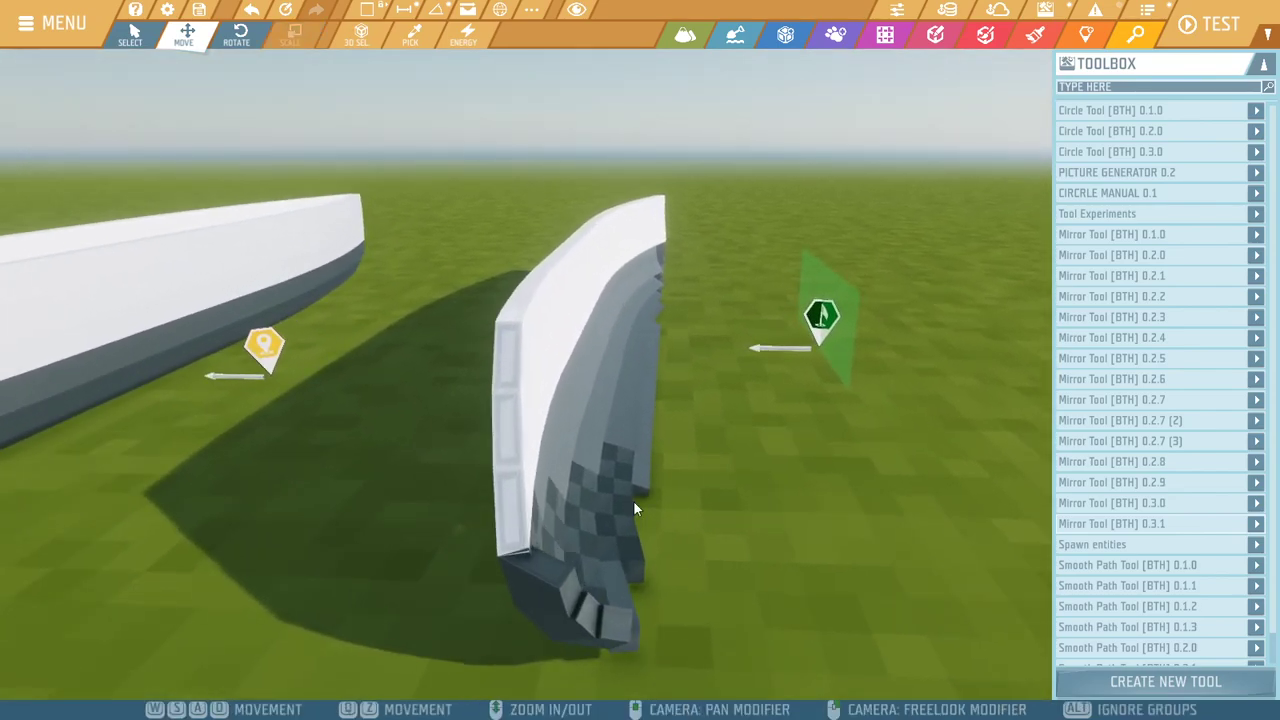
Examine the grouped hull half and look inside its upper side group in group editing mode, leaving it unedited
click(610, 538)
right_drag(897, 527, 821, 495)
click(812, 492)
key(a)
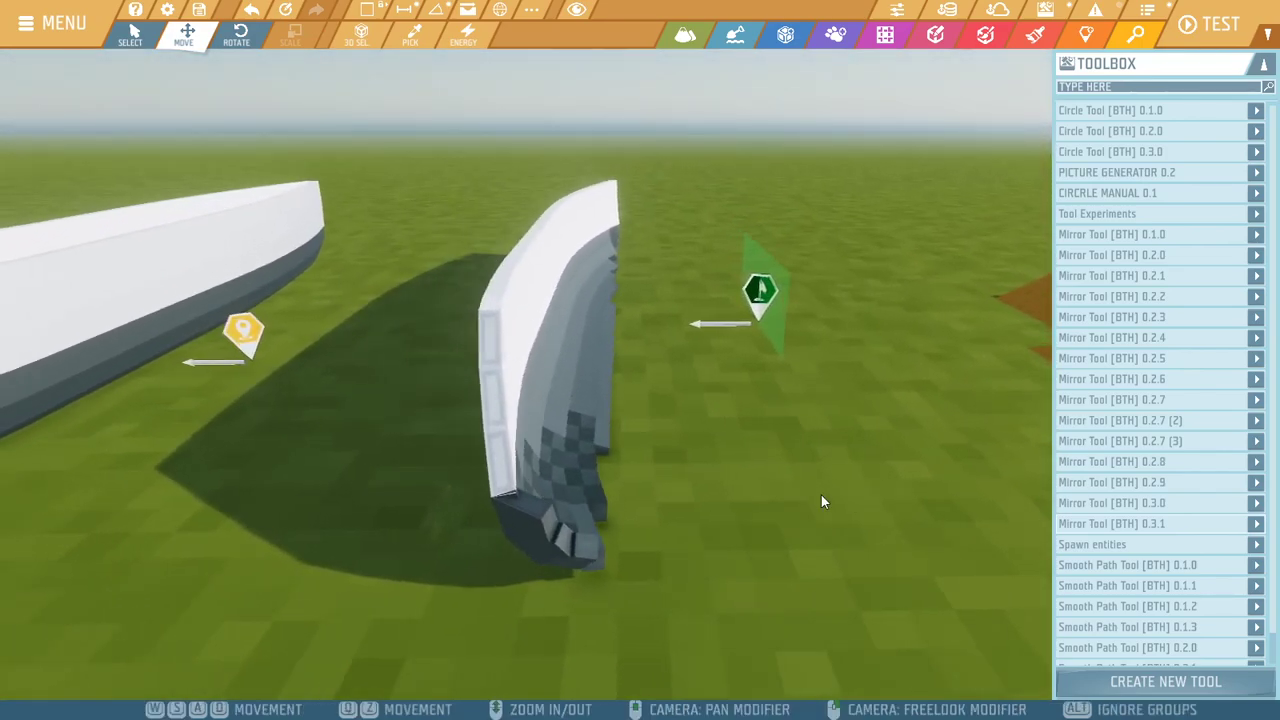
key(w)
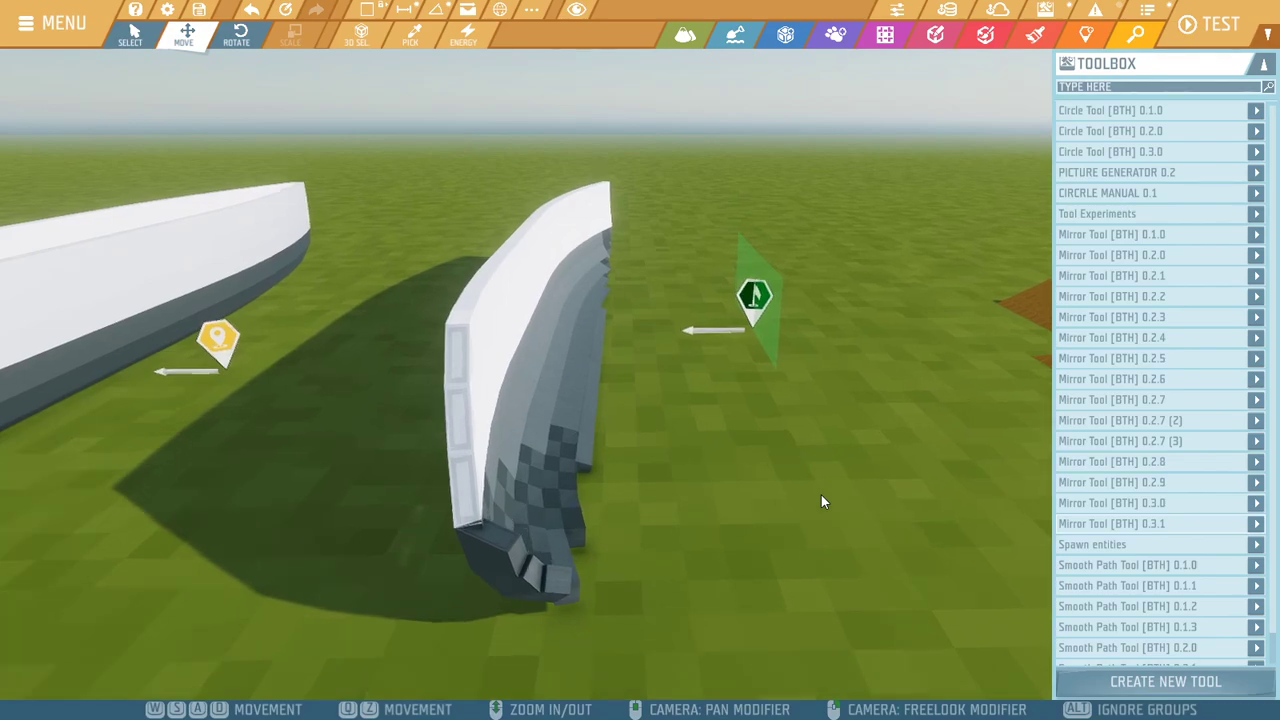
right_drag(800, 501, 775, 480)
key(z)
key(s)
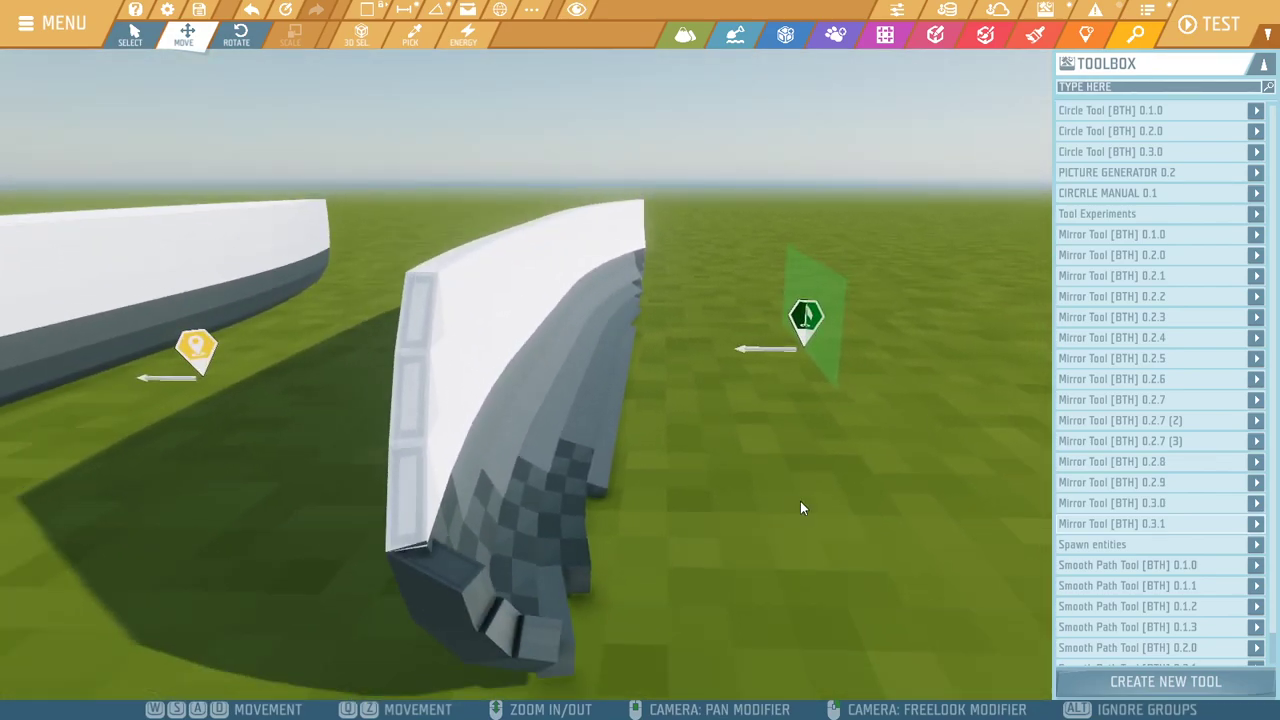
click(481, 298)
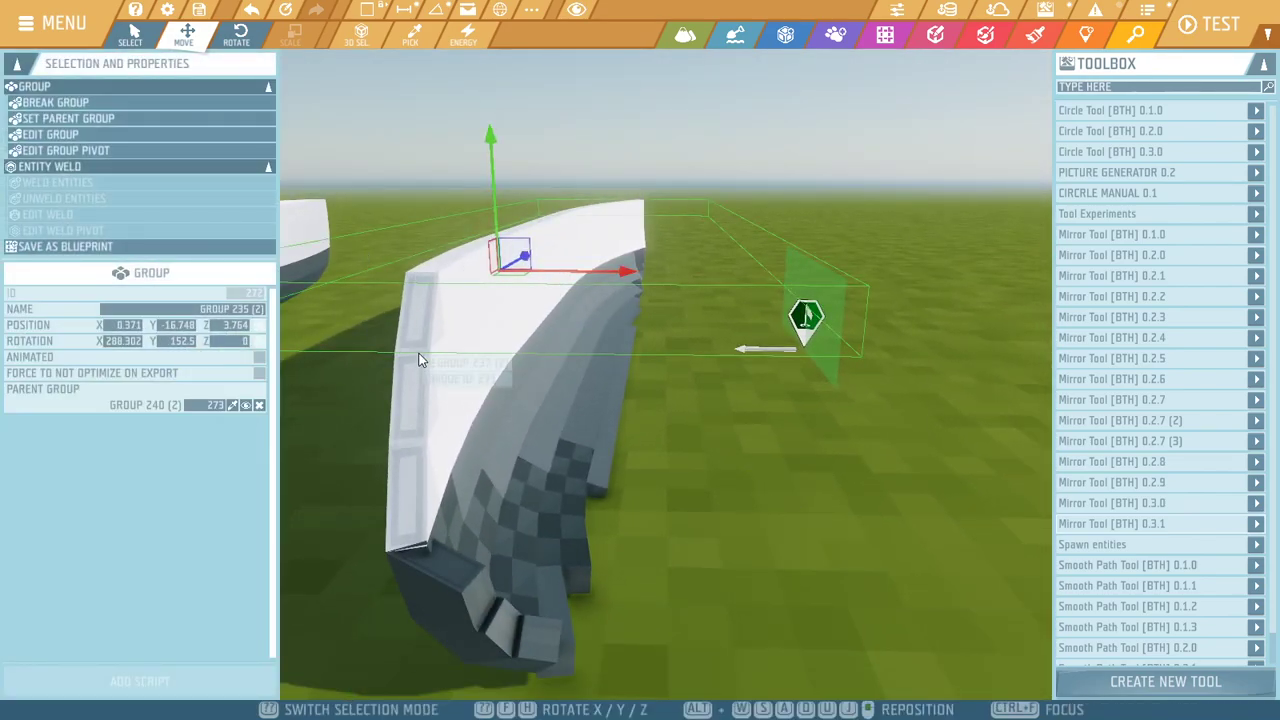
key(ctrl+e)
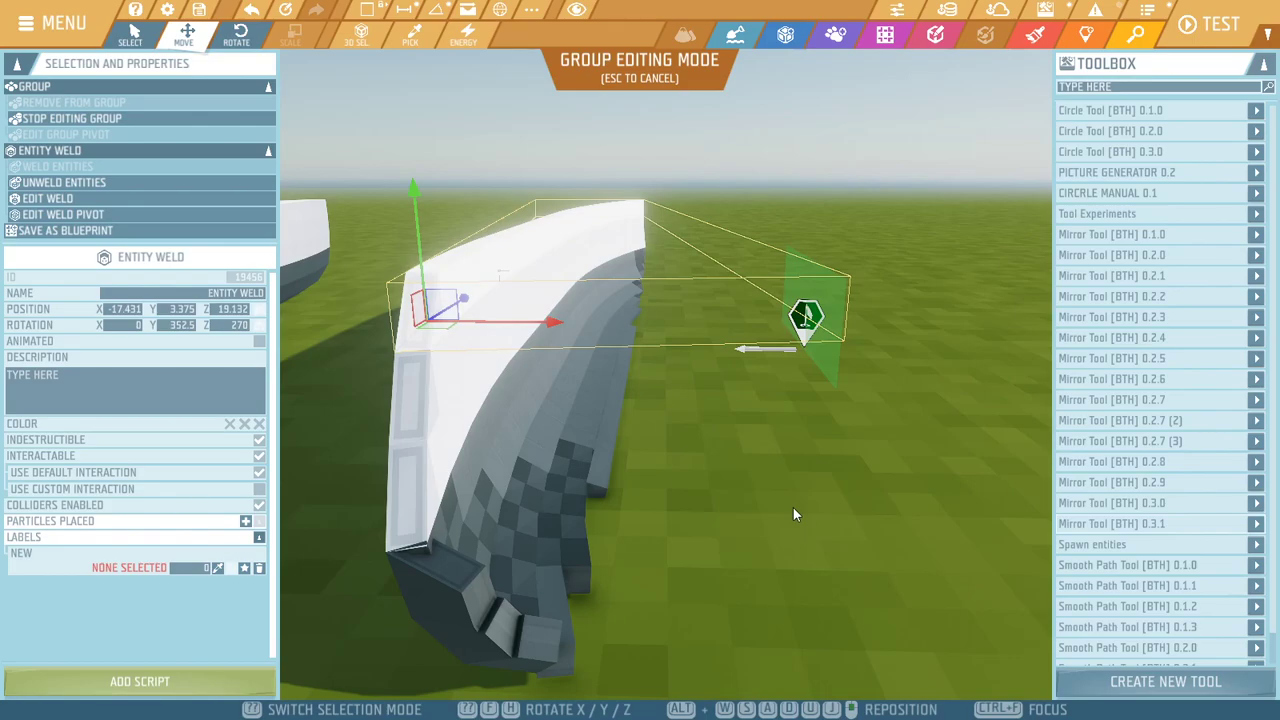
key(Escape)
key(Escape)
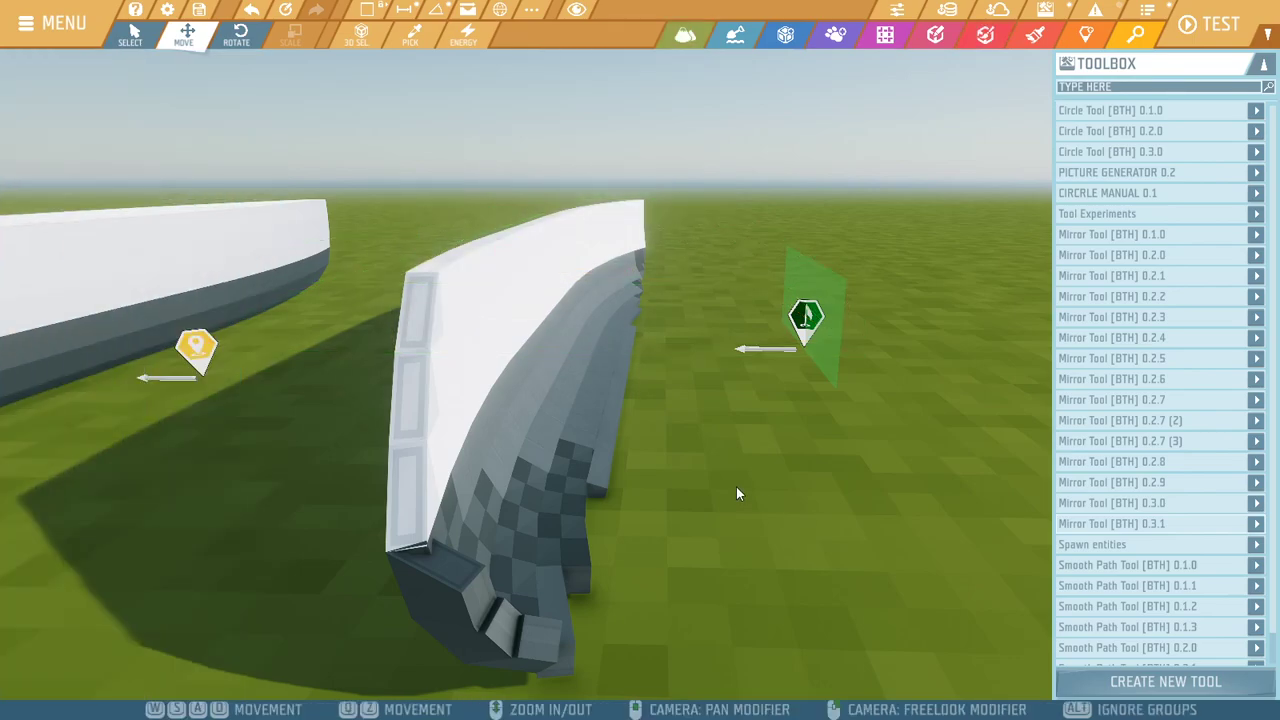
key(s)
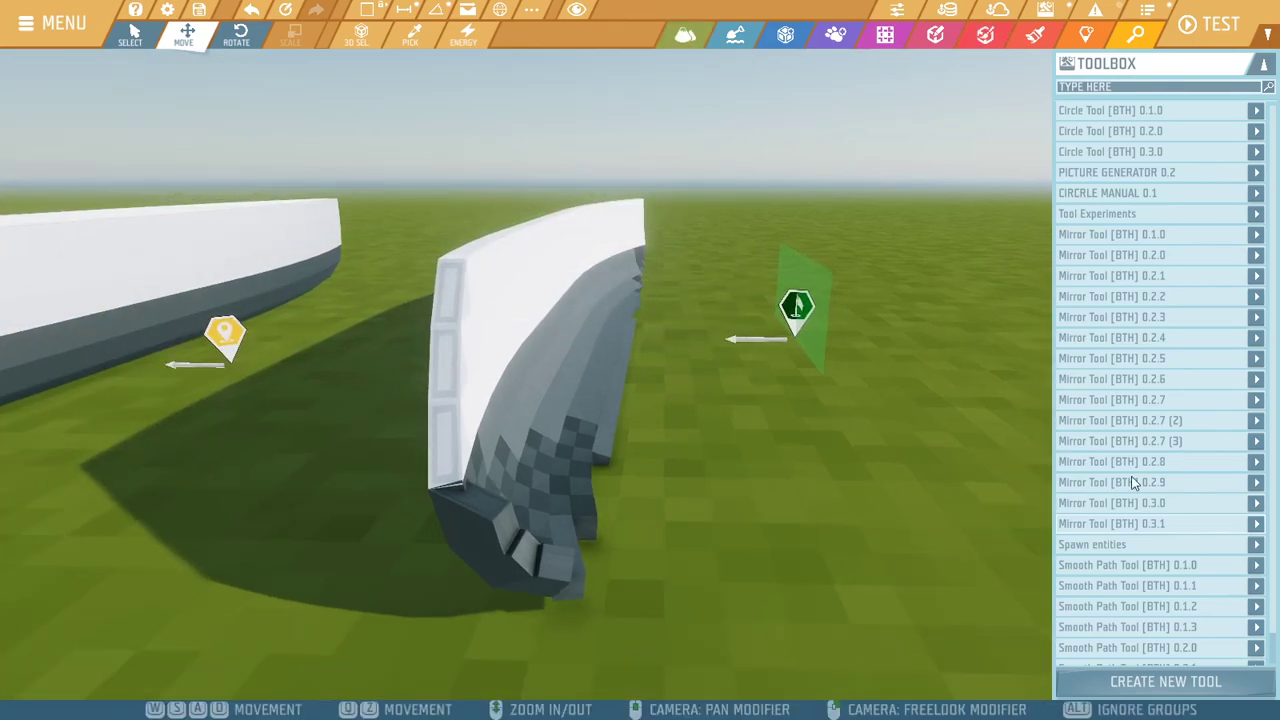
Review the custom parameters of Mirror Tool [BTH] 0.3.1 and examine the grouped hull half's parent and child groups
click(1203, 524)
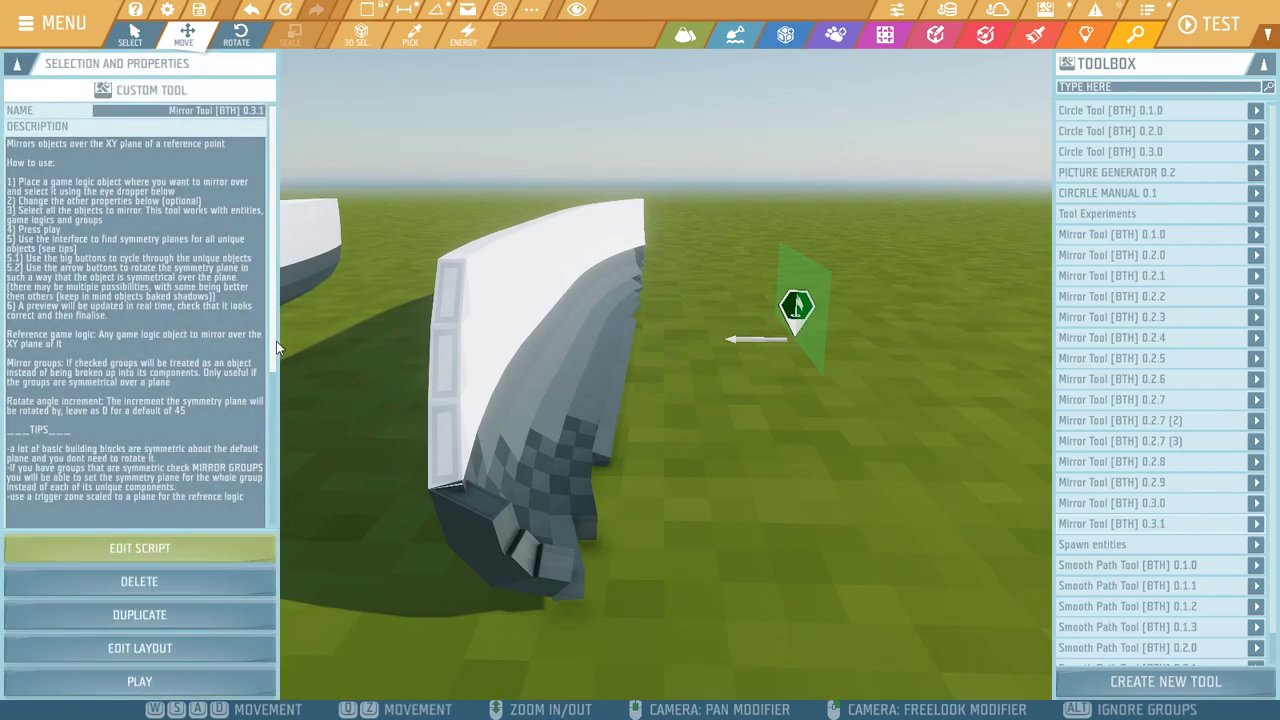
drag(274, 335, 242, 523)
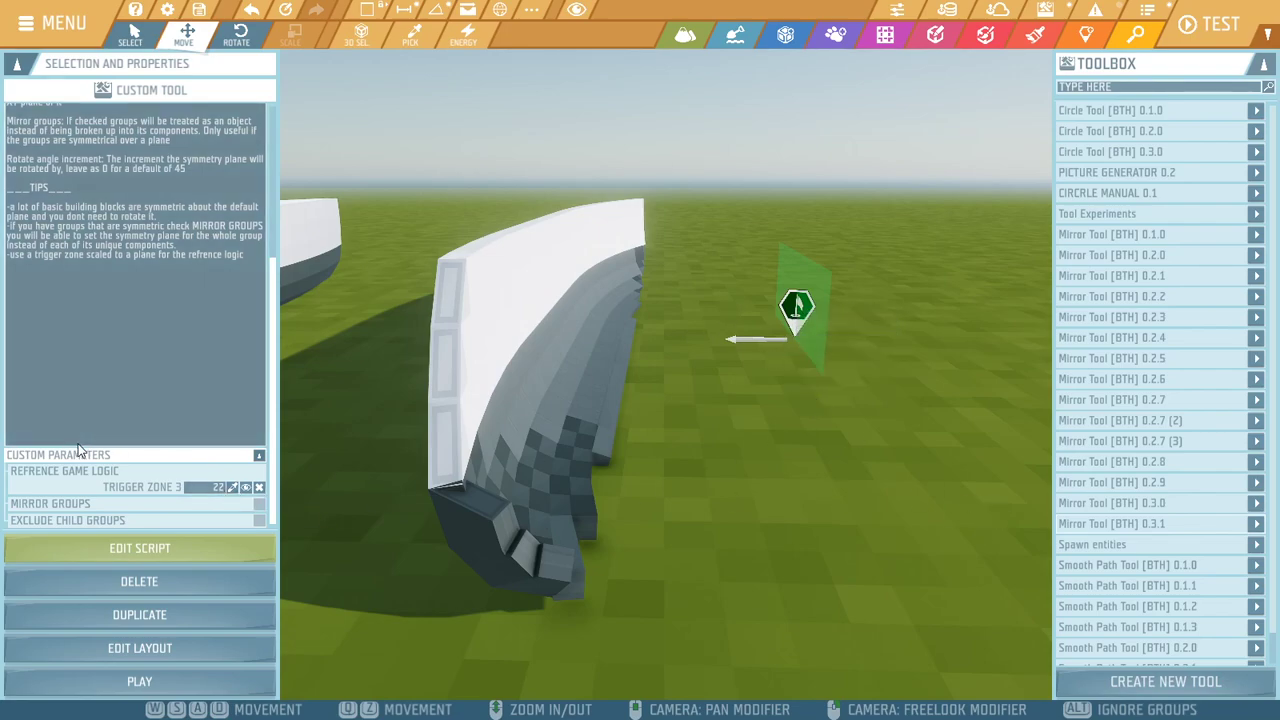
click(584, 423)
key(q)
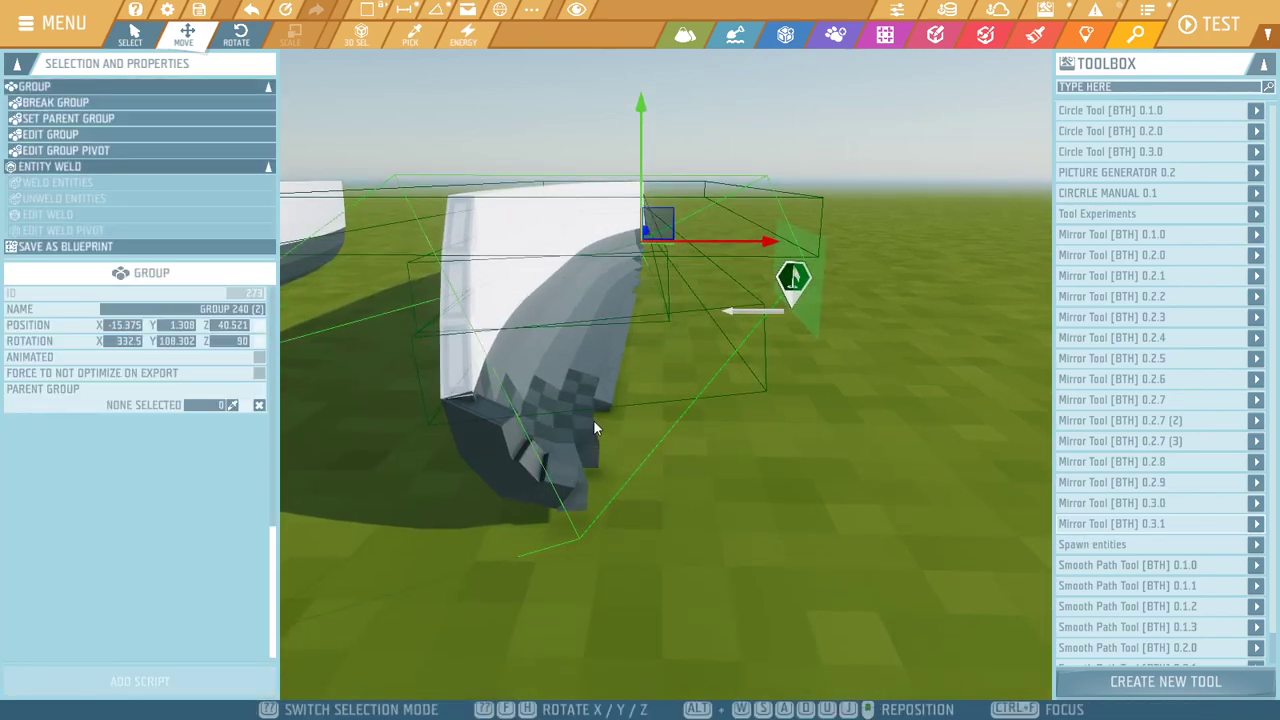
key(d)
key(a)
click(472, 265)
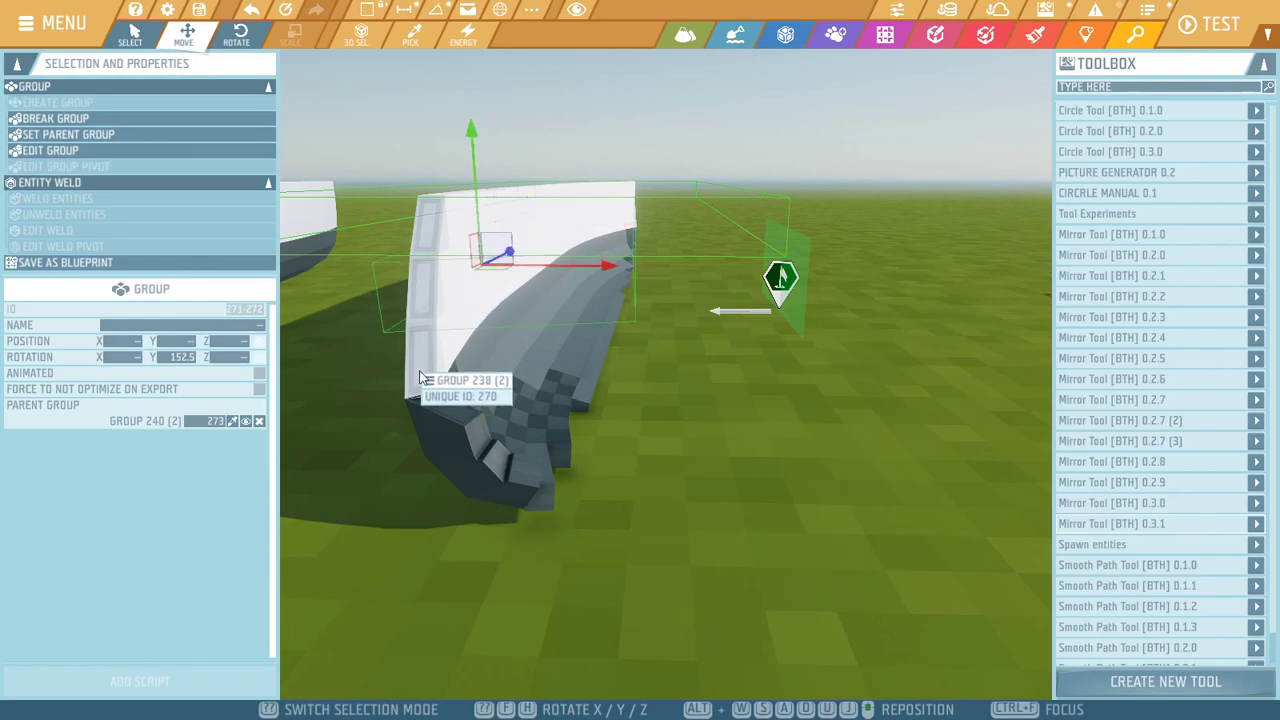
Select the hull half's parent group and run Mirror Tool [BTH] 0.3.1 on it
click(570, 404)
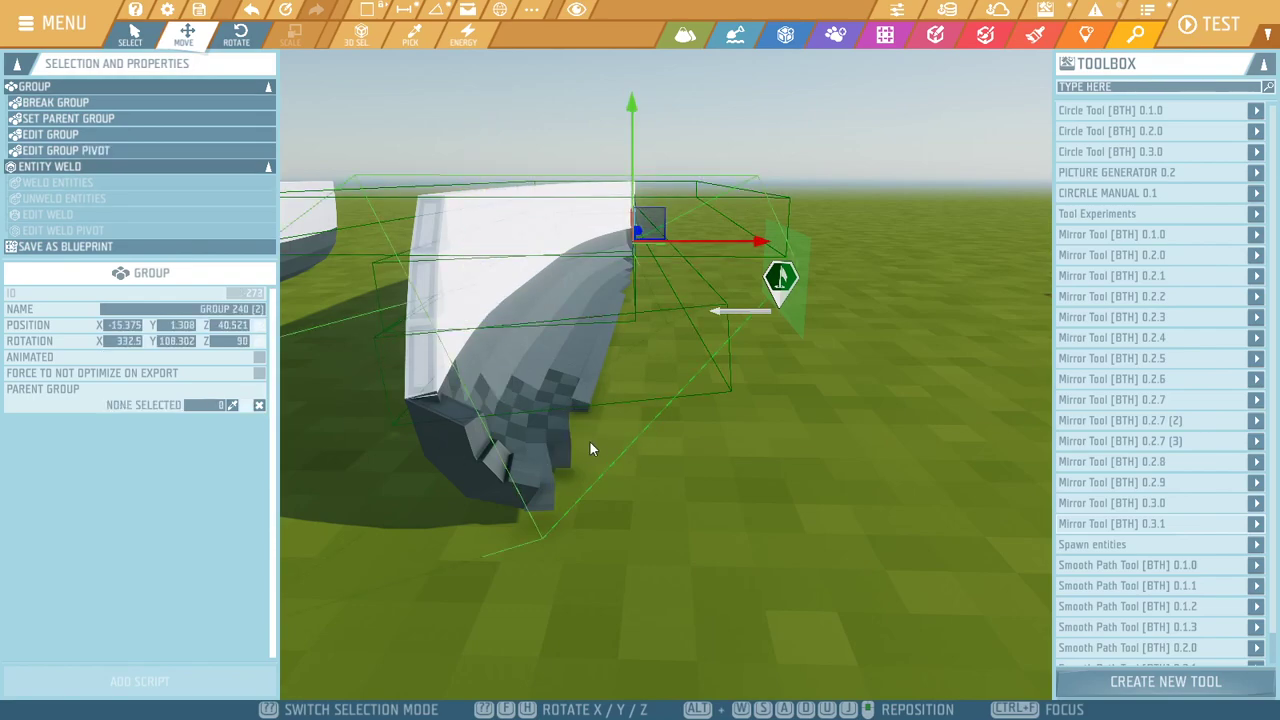
key(e)
key(d)
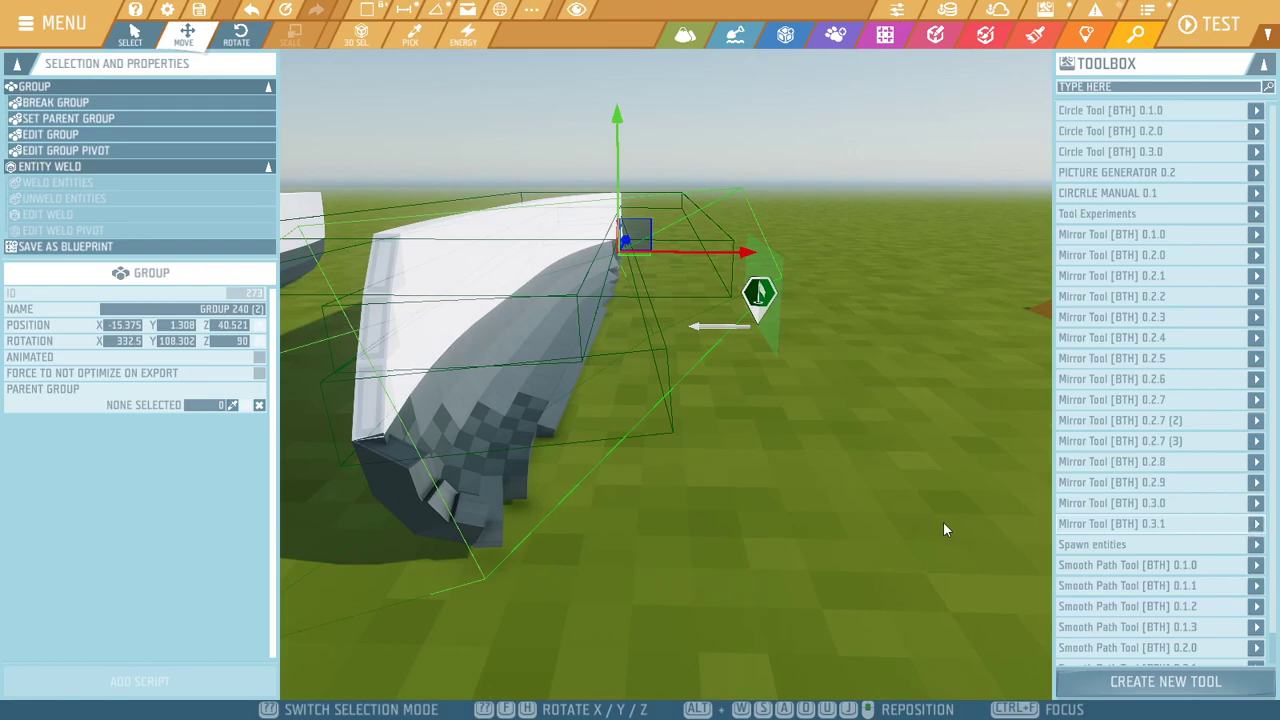
click(1112, 524)
key(s)
key(d)
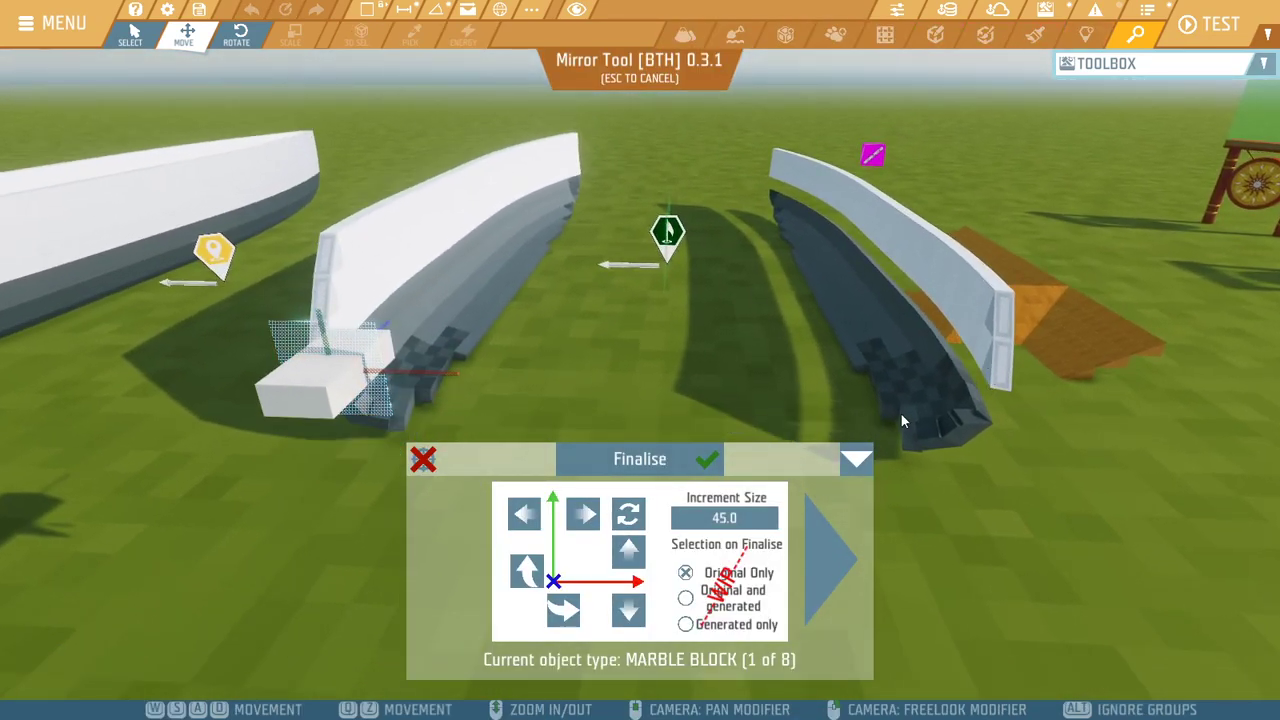
Inspect the mirrored hull preview from several sides, especially its upper side strip, and cancel the tool
right_drag(882, 428, 942, 390)
key(w)
key(a)
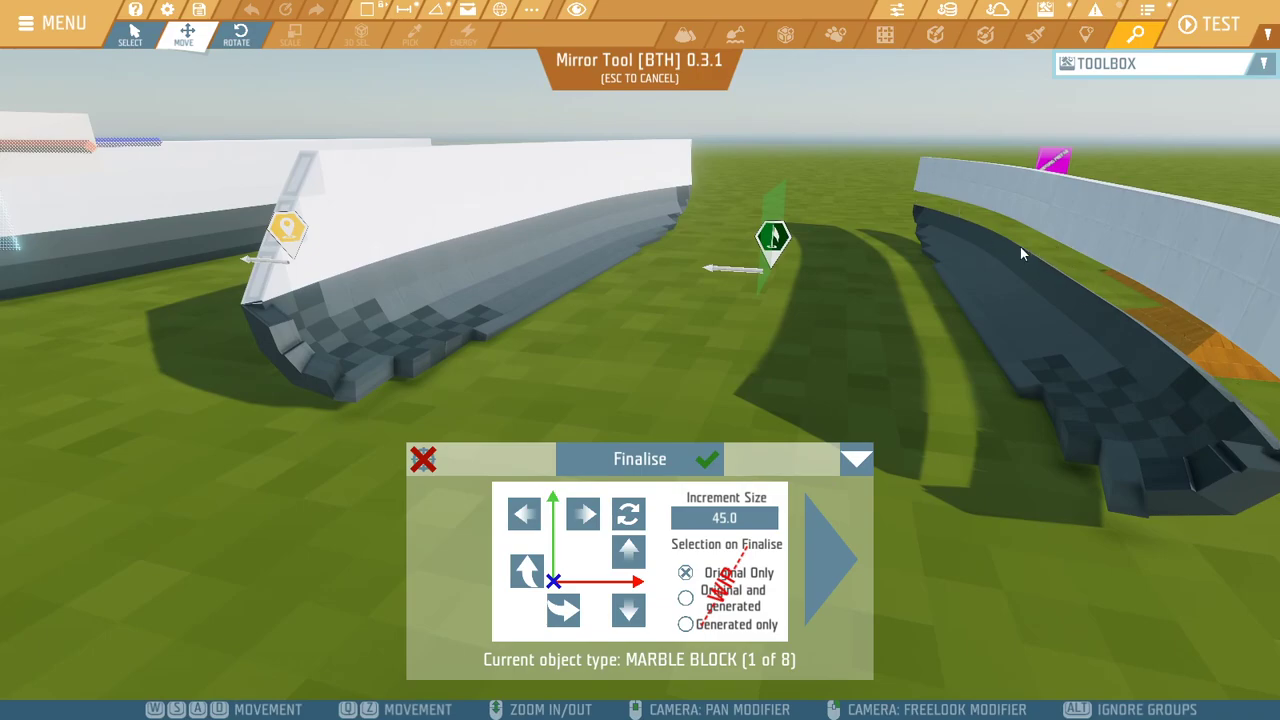
key(d)
right_drag(1221, 502, 960, 570)
right_drag(742, 463, 942, 363)
key(d)
key(w)
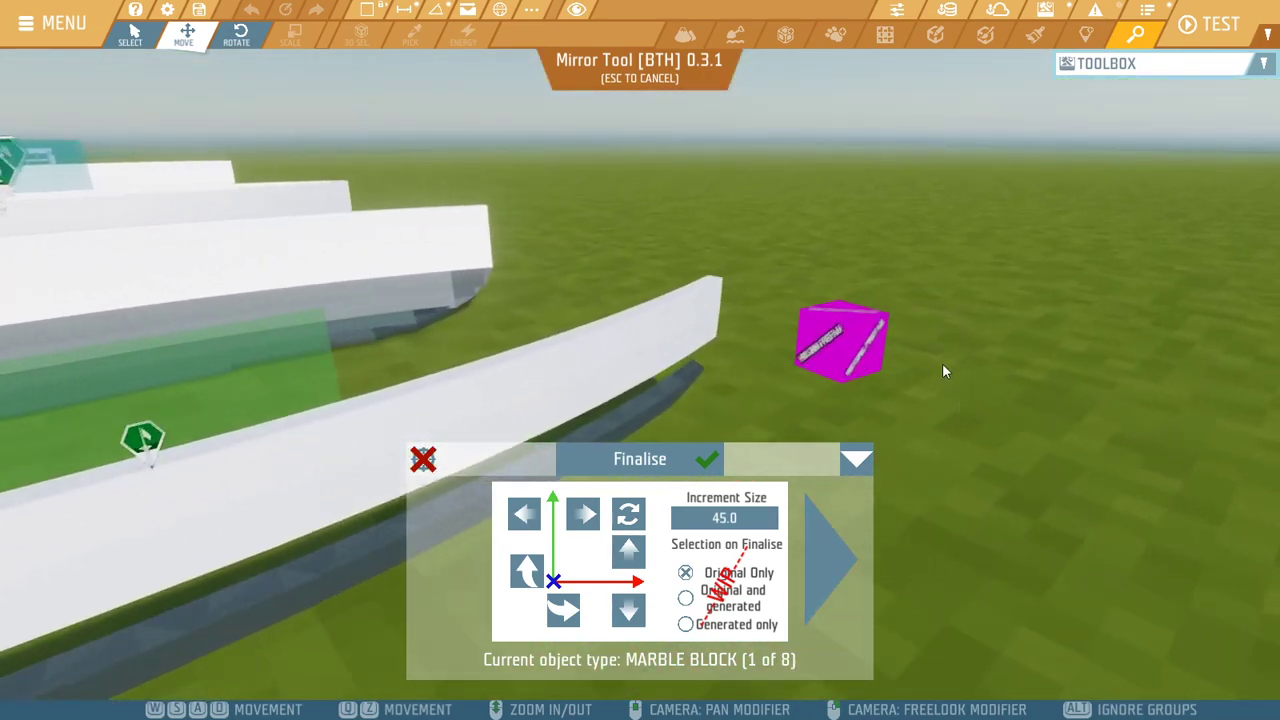
key(s)
right_drag(955, 416, 900, 418)
key(d)
key(w)
key(s)
key(a)
key(s)
key(d)
key(s)
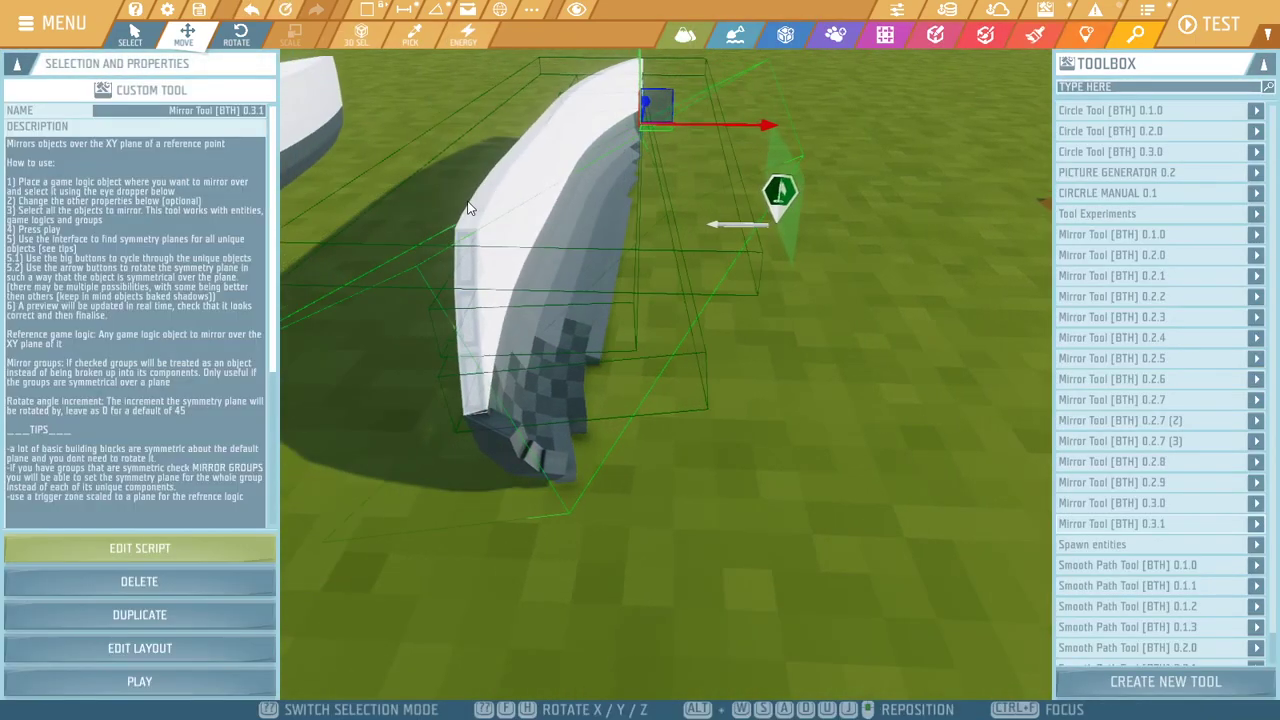
Edit the child group of the hull's top side strip, unweld its entity weld and leave group editing
key(w)
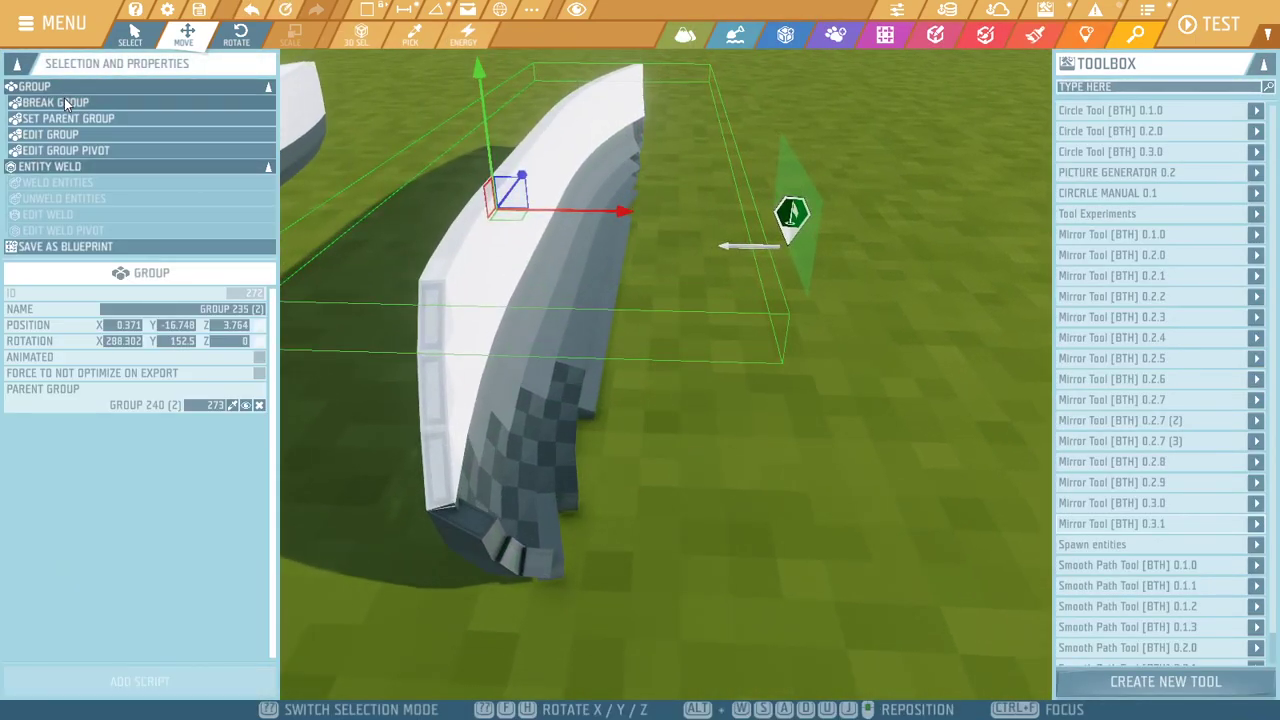
click(100, 134)
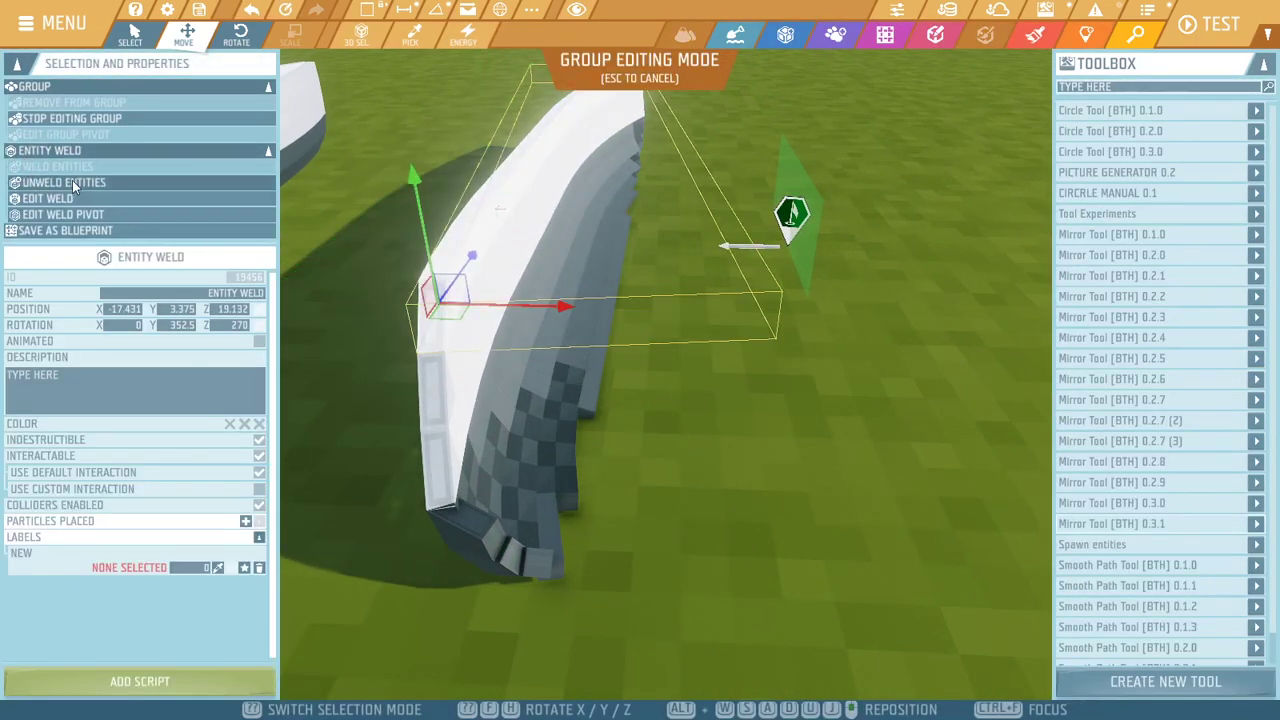
click(72, 182)
key(Escape)
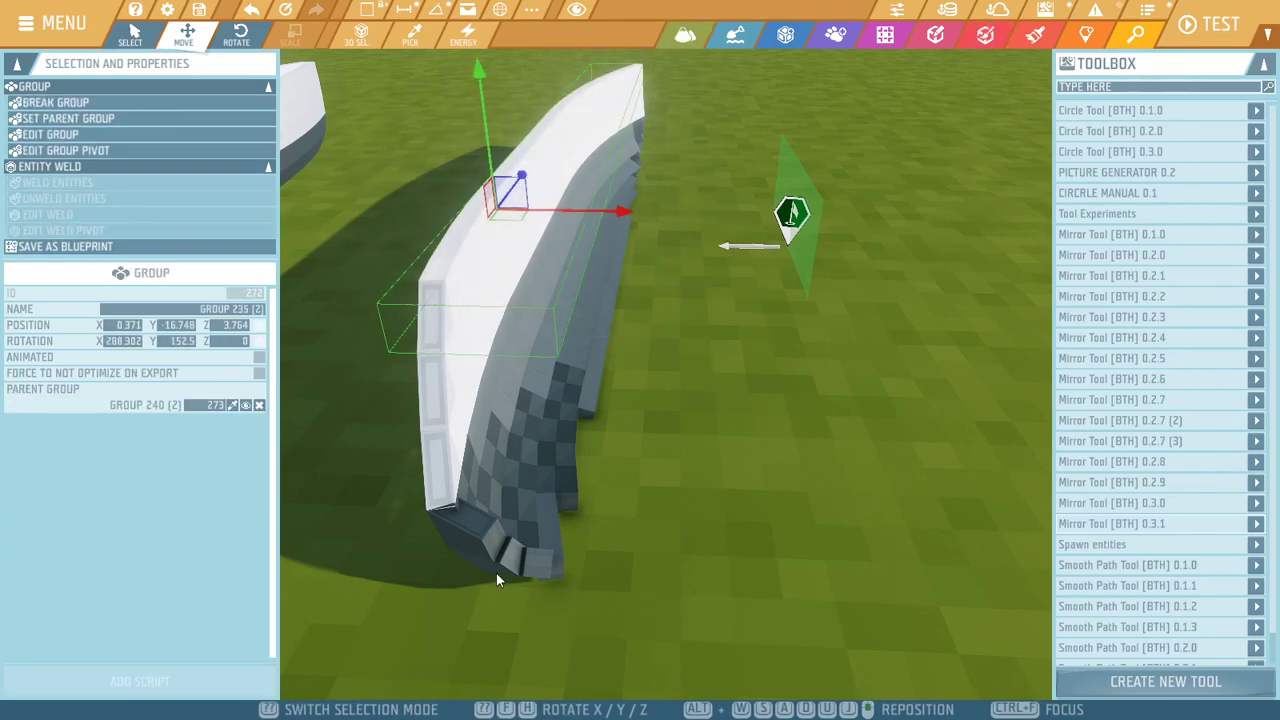
Examine the remaining child groups of the hull's side from both the inner and outer faces
click(449, 467)
right_drag(482, 506, 480, 400)
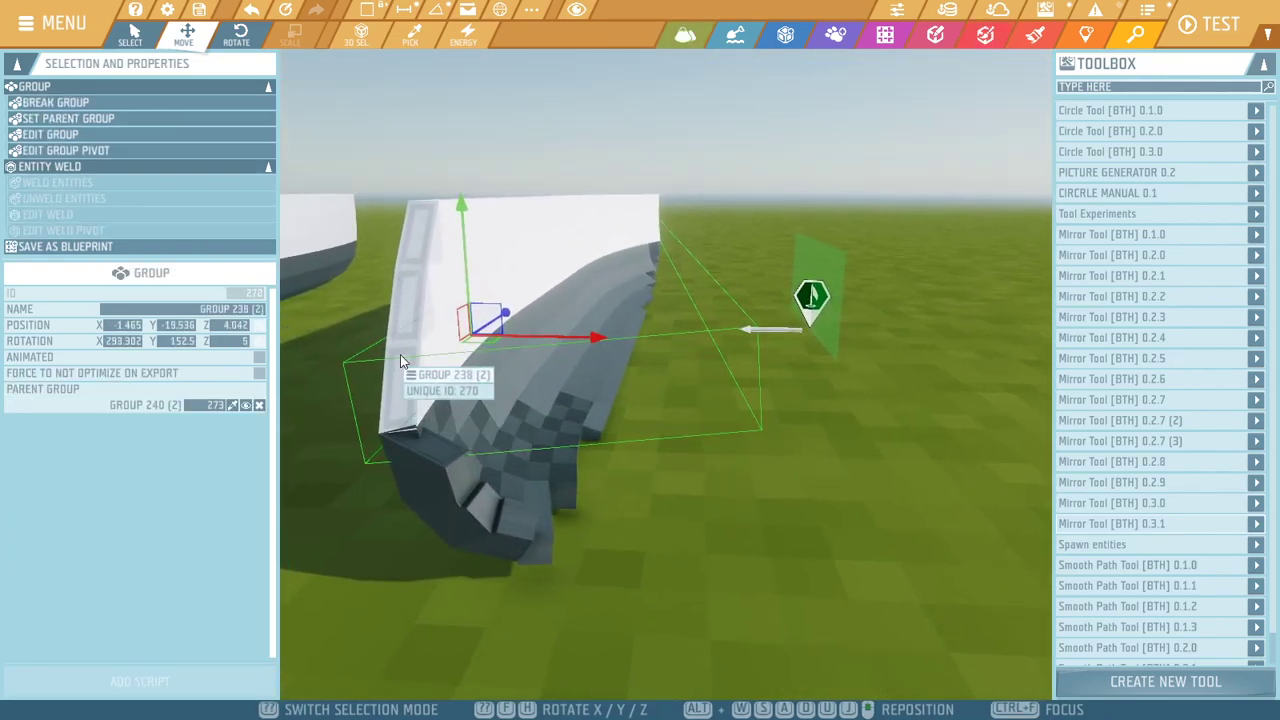
click(421, 519)
middle_drag(455, 510, 990, 239)
click(746, 207)
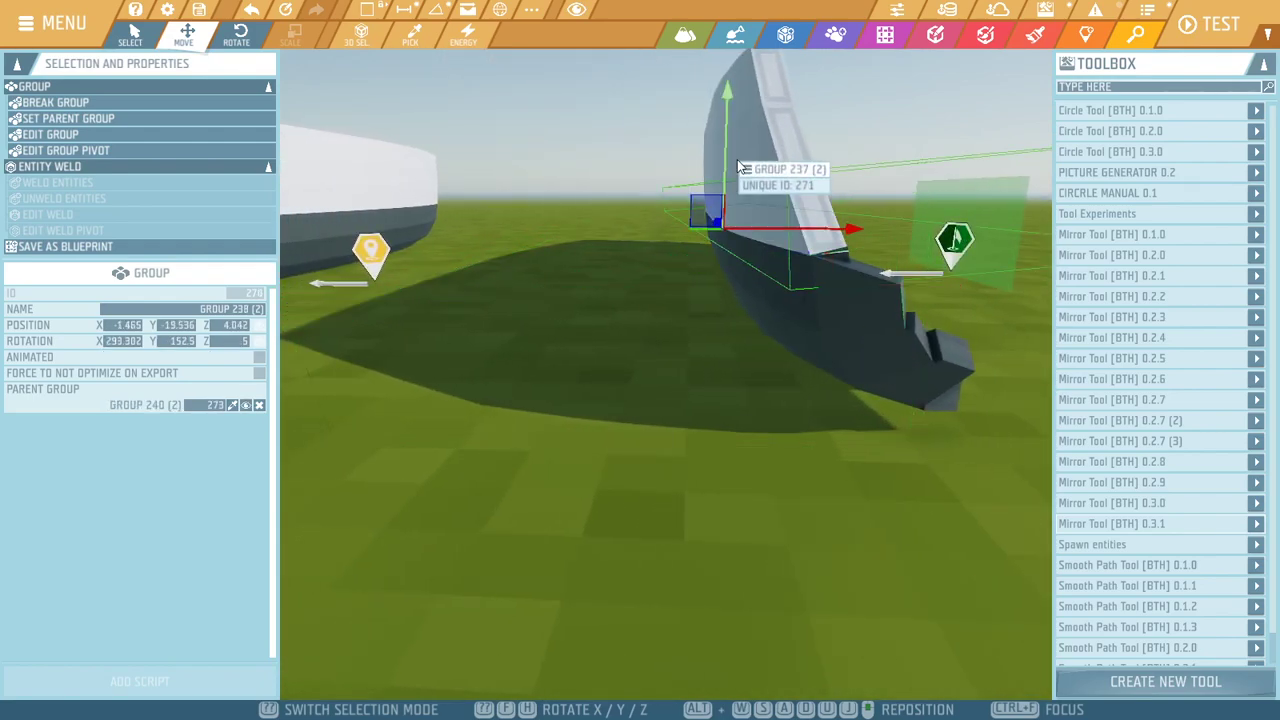
click(757, 124)
click(730, 91)
middle_drag(960, 294, 801, 506)
click(801, 506)
right_click(801, 502)
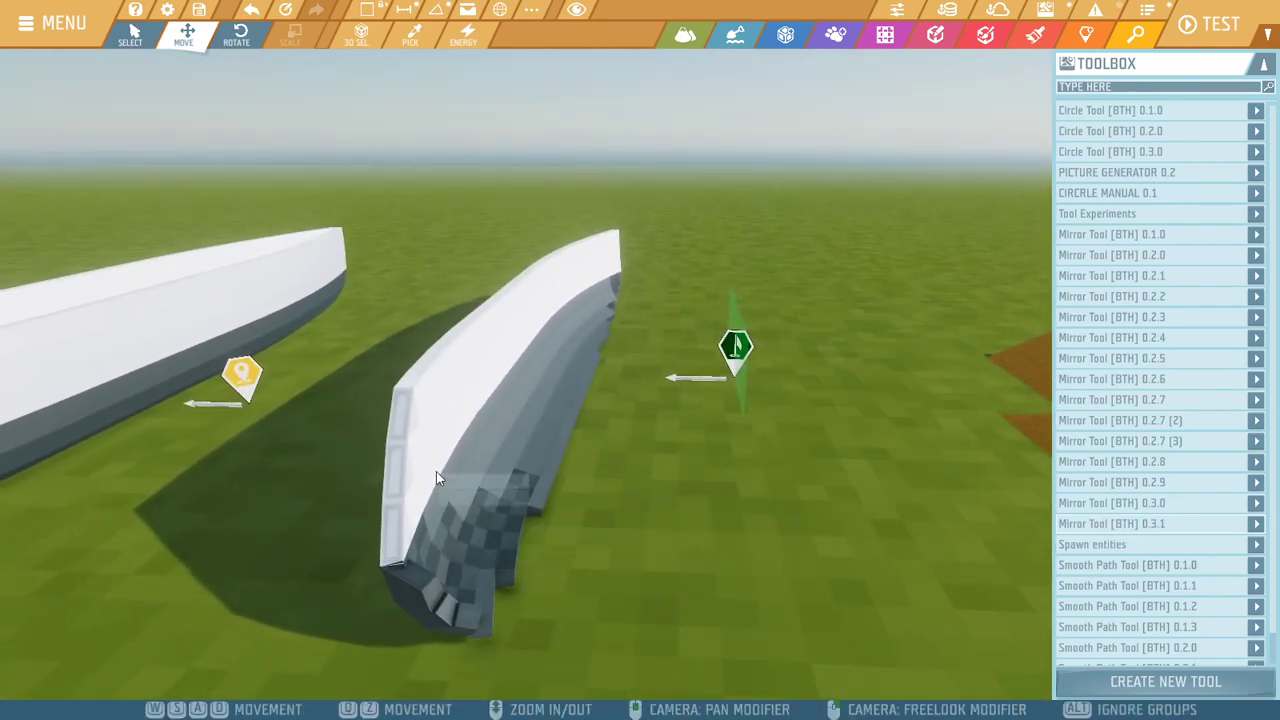
Preview the mirror of the hull half's parent group again and cancel the tool
click(520, 483)
click(1256, 523)
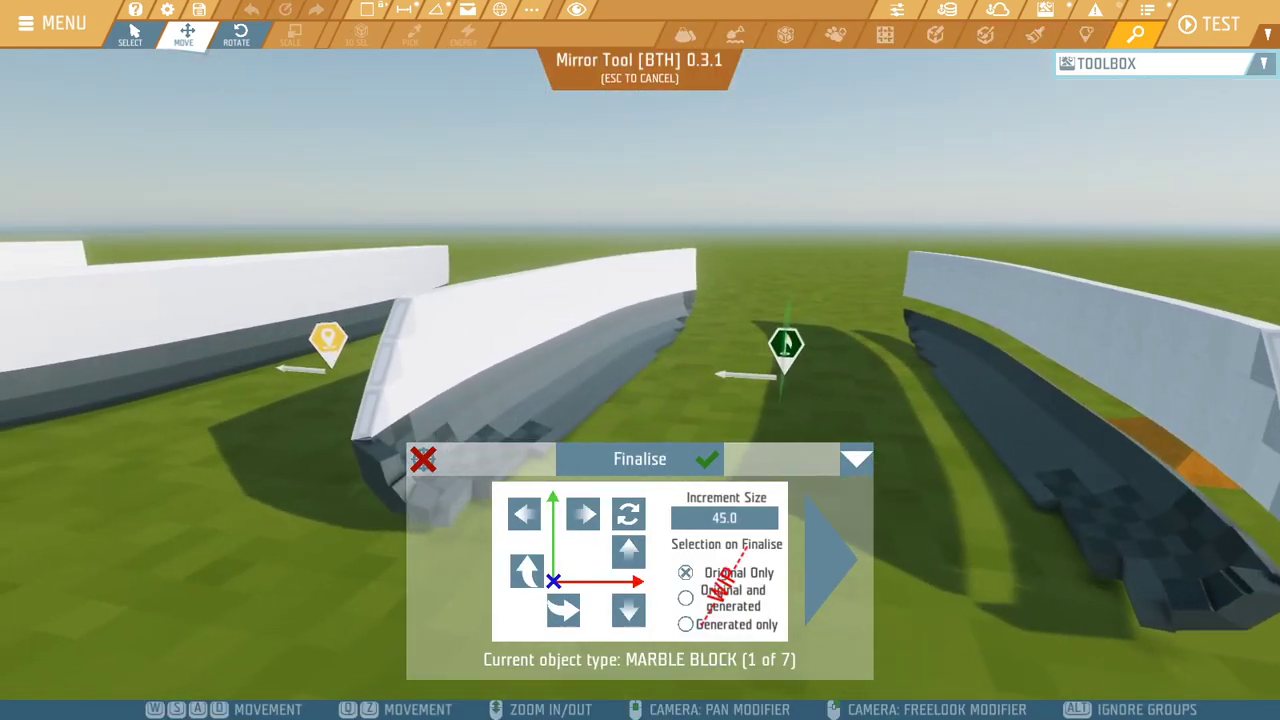
mouse_move(640, 360)
middle_down()
mouse_move(800, 375)
mouse_move(645, 380)
middle_up()
scroll(178, 333, down, 1)
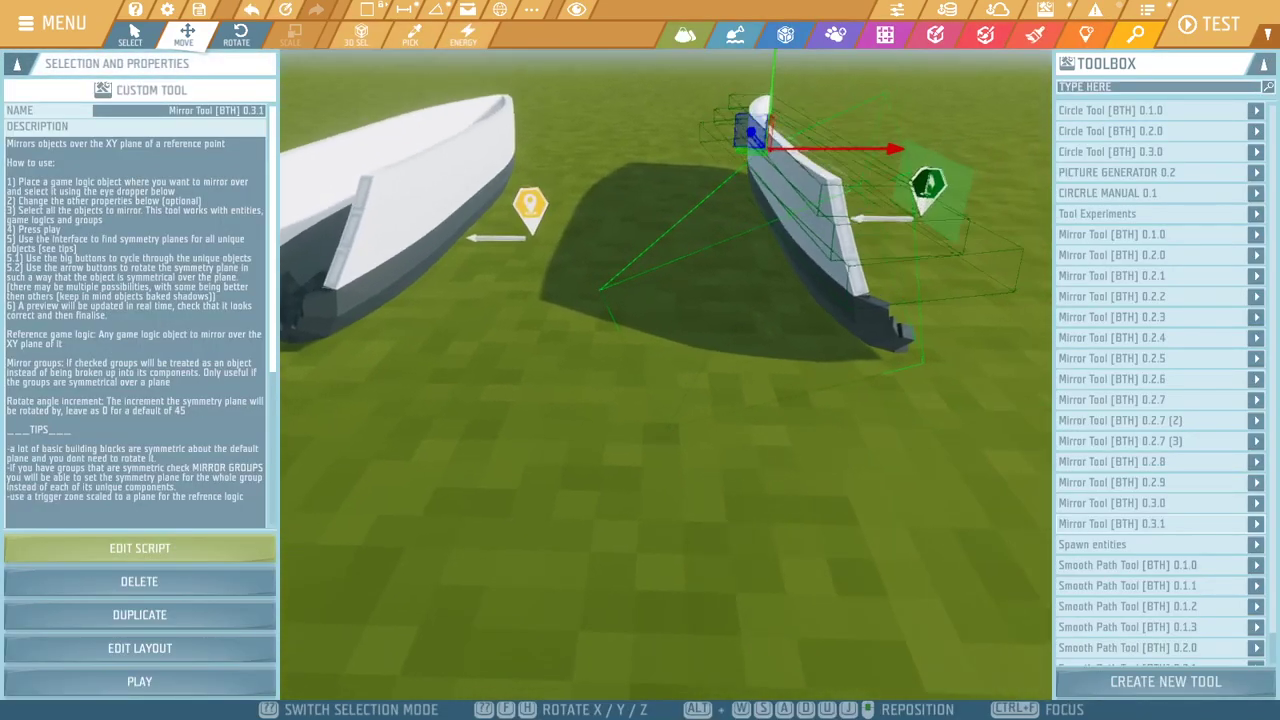
Select all groups of the hull half together and run Mirror Tool [BTH] 0.3.1 on them
right_drag(700, 420, 760, 426)
drag(743, 495, 554, 178)
key(d)
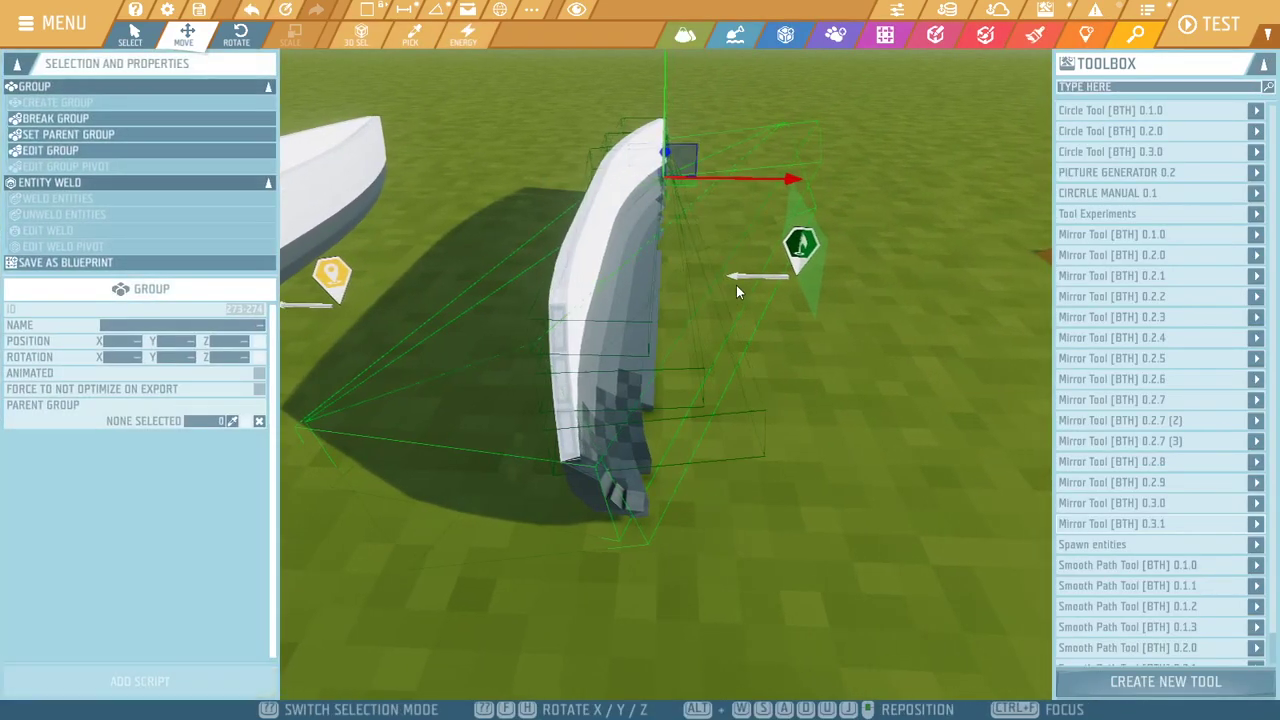
click(1257, 524)
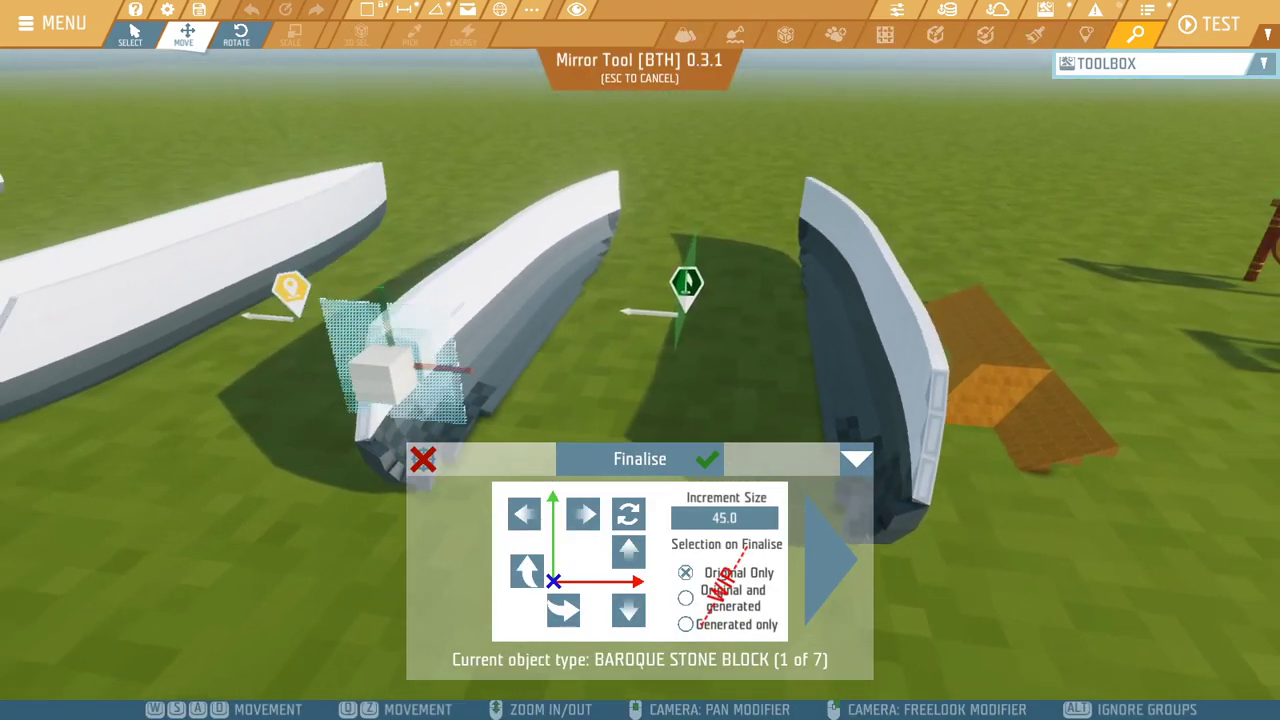
Compare the mirrored hull preview with the original half and cancel the tool
right_drag(906, 392, 906, 368)
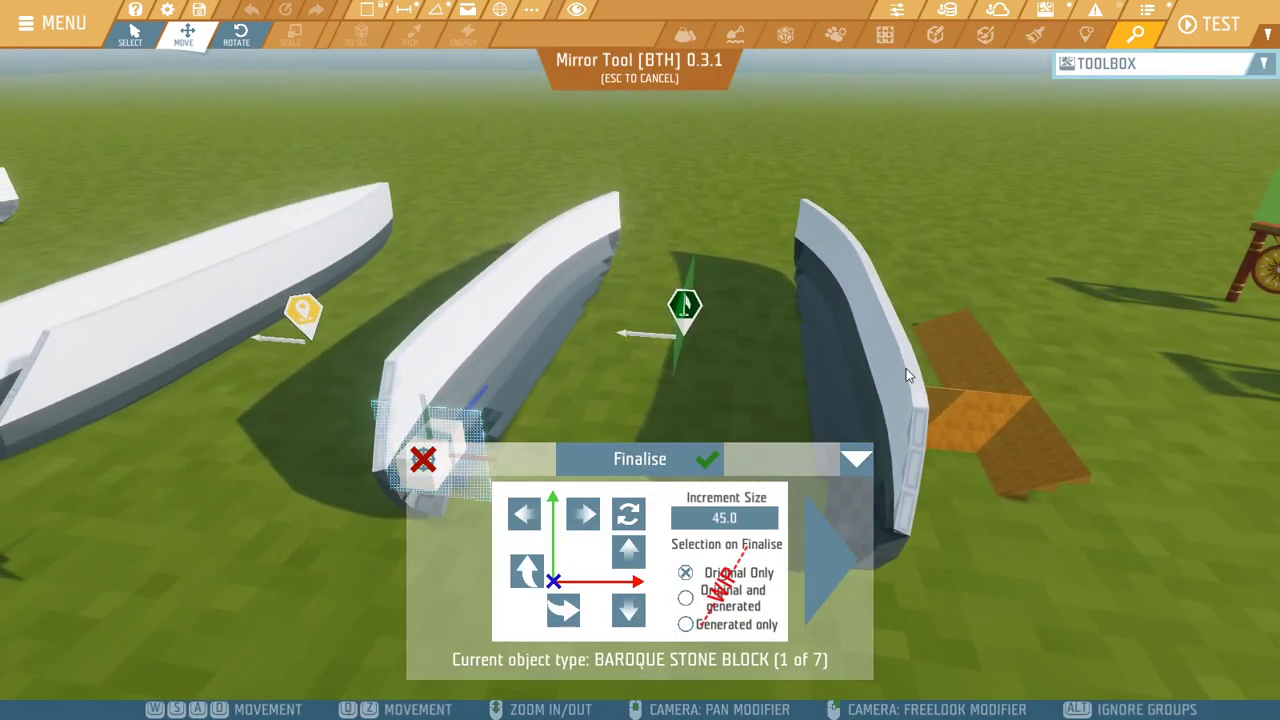
mouse_move(773, 329)
right_down()
mouse_move(780, 385)
mouse_move(790, 335)
right_up()
key(d)
key(a)
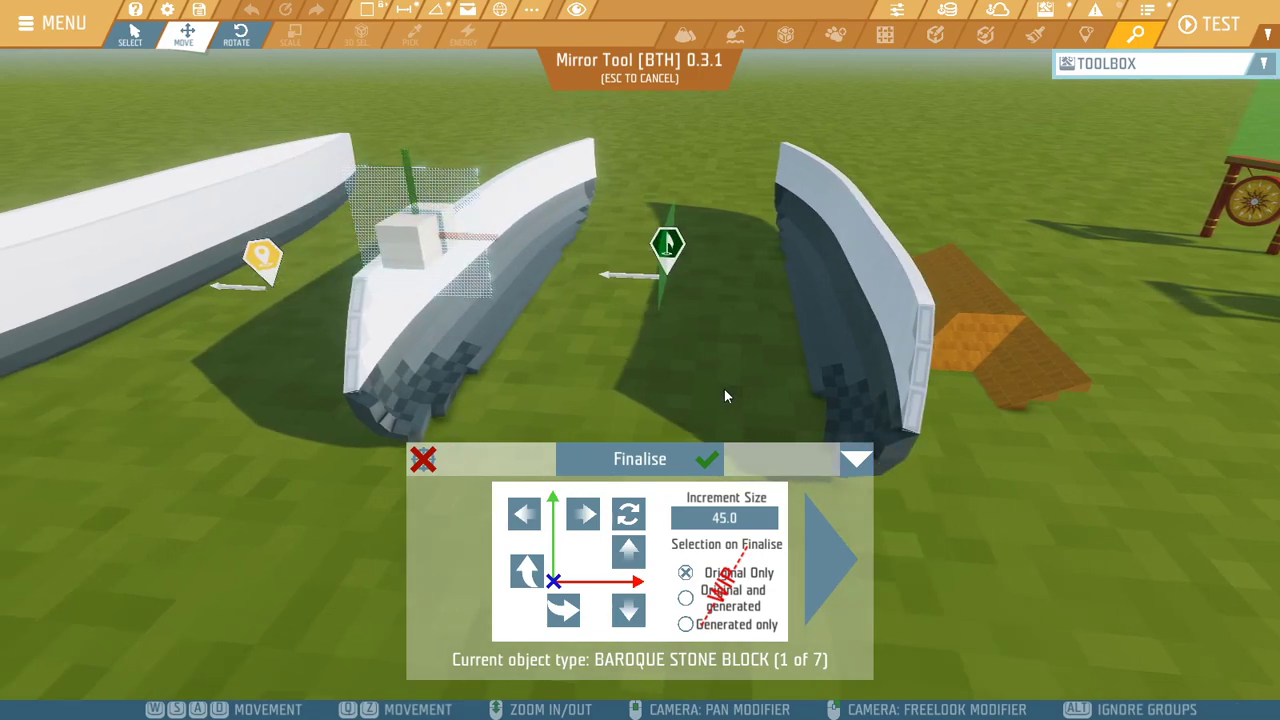
key(Escape)
Select the hull's lower parent group and enable Exclude Child Groups for Mirror Tool [BTH] 0.3.1
right_drag(680, 307, 712, 329)
click(712, 329)
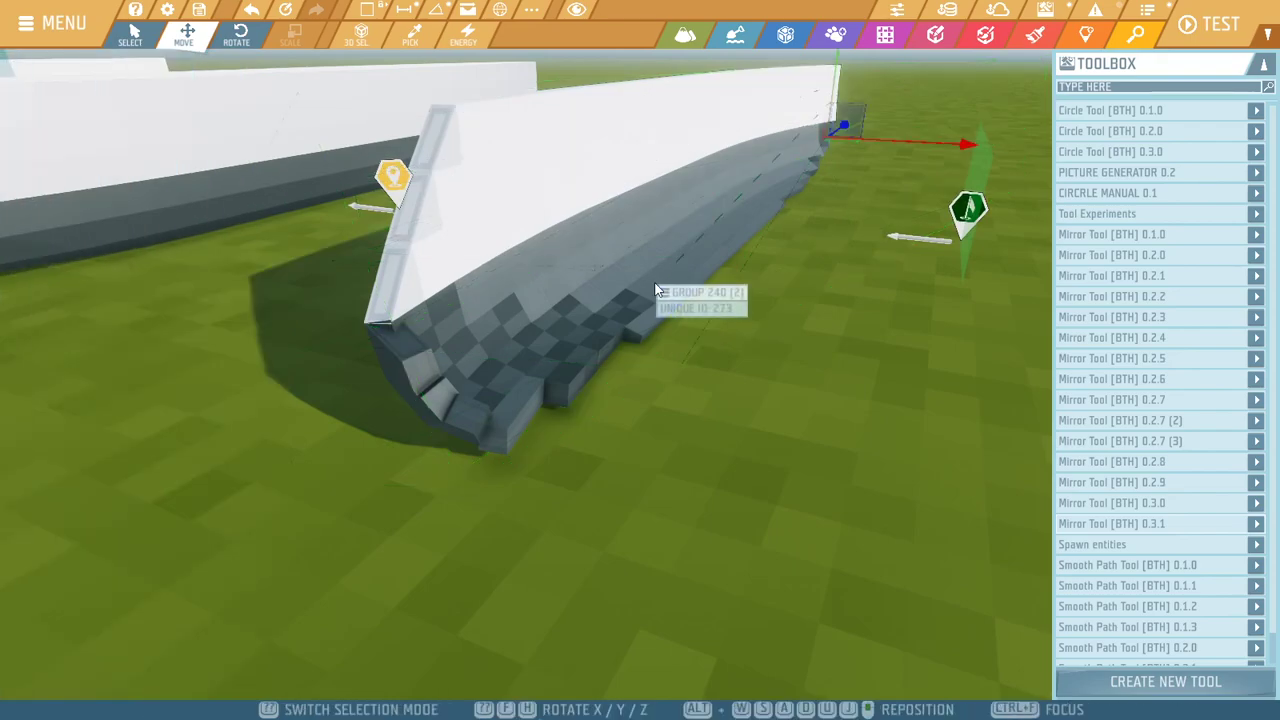
click(669, 287)
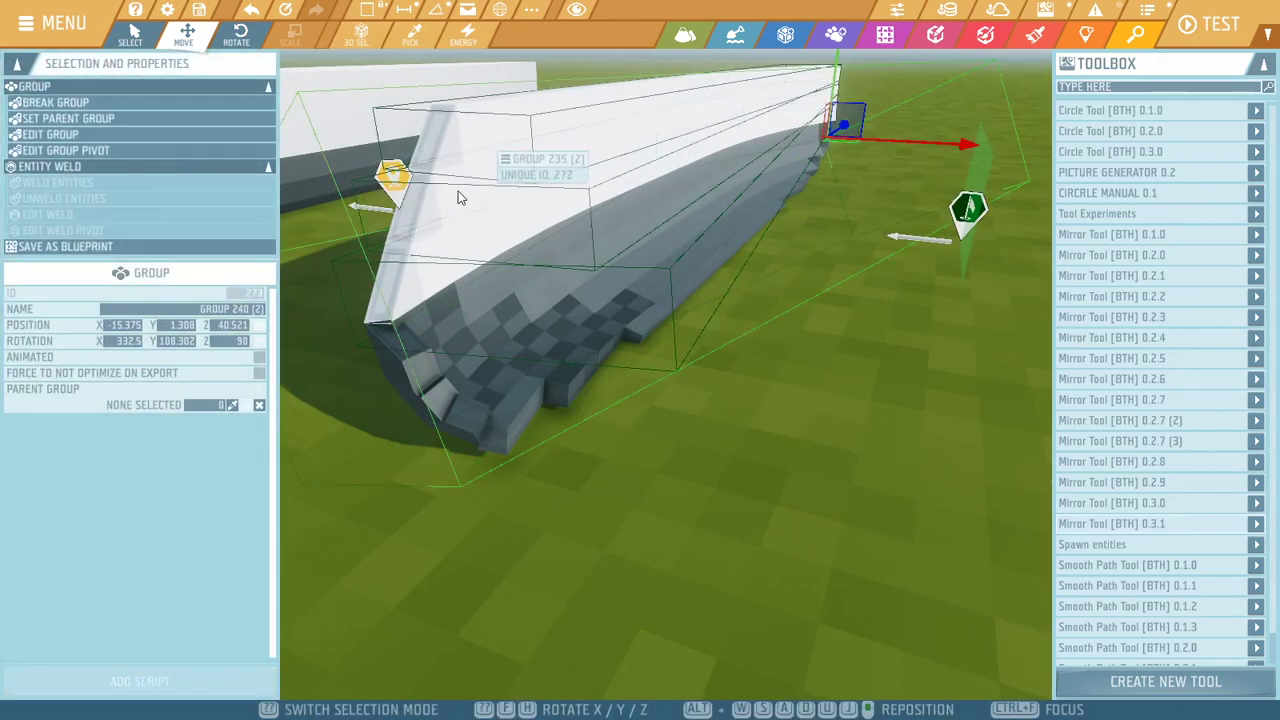
click(1230, 527)
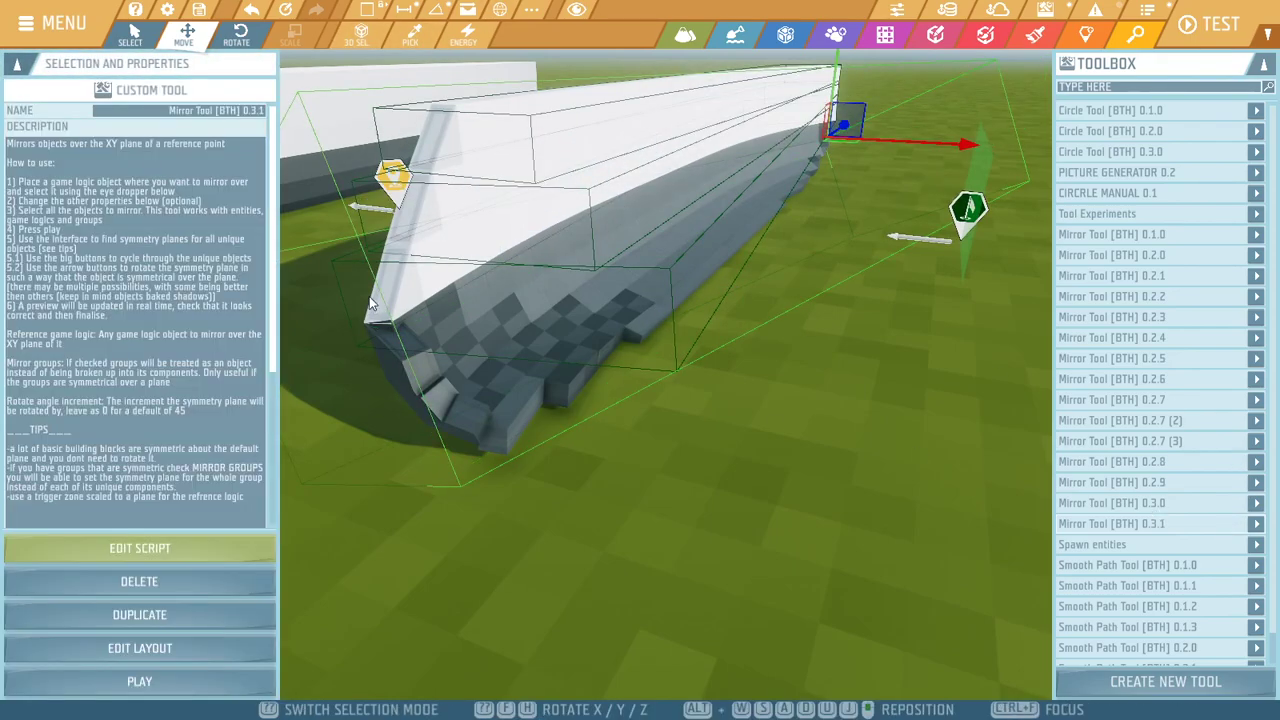
scroll(266, 519, down, 5)
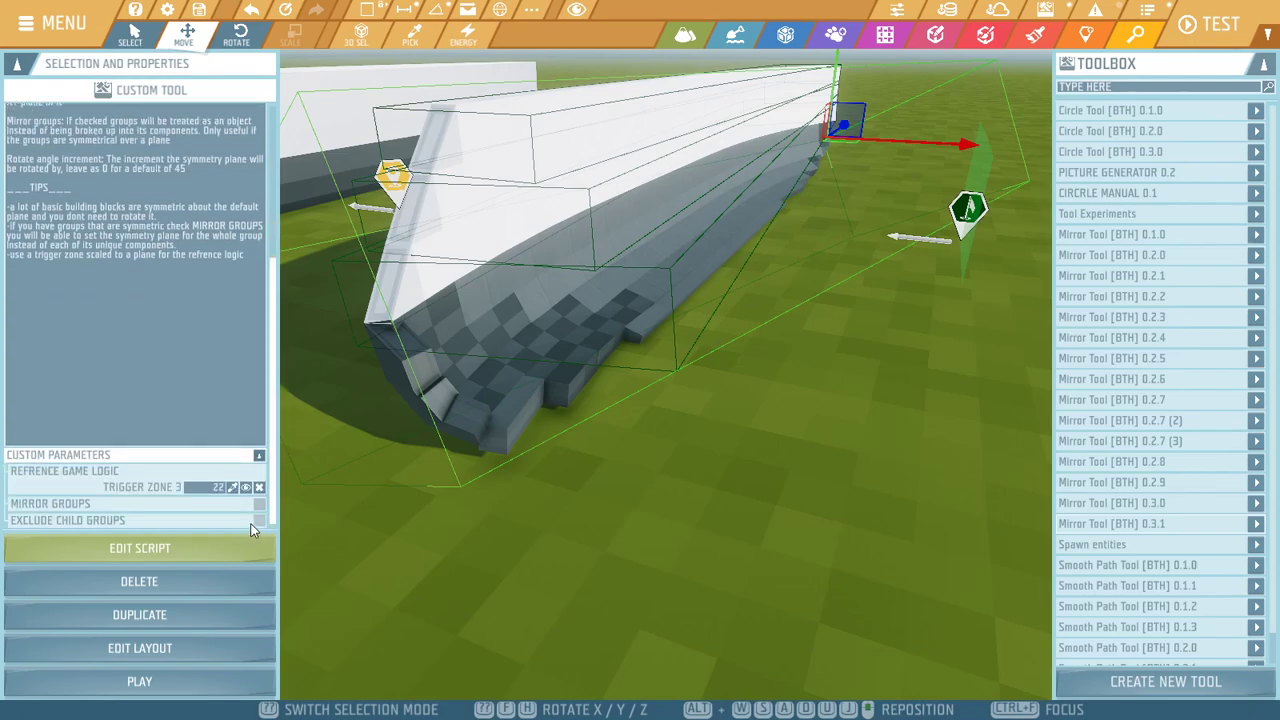
Preview the mirror of the parent group without its child groups and cancel the tool
key(s)
right_drag(578, 540, 589, 536)
scroll(632, 188, down, 2)
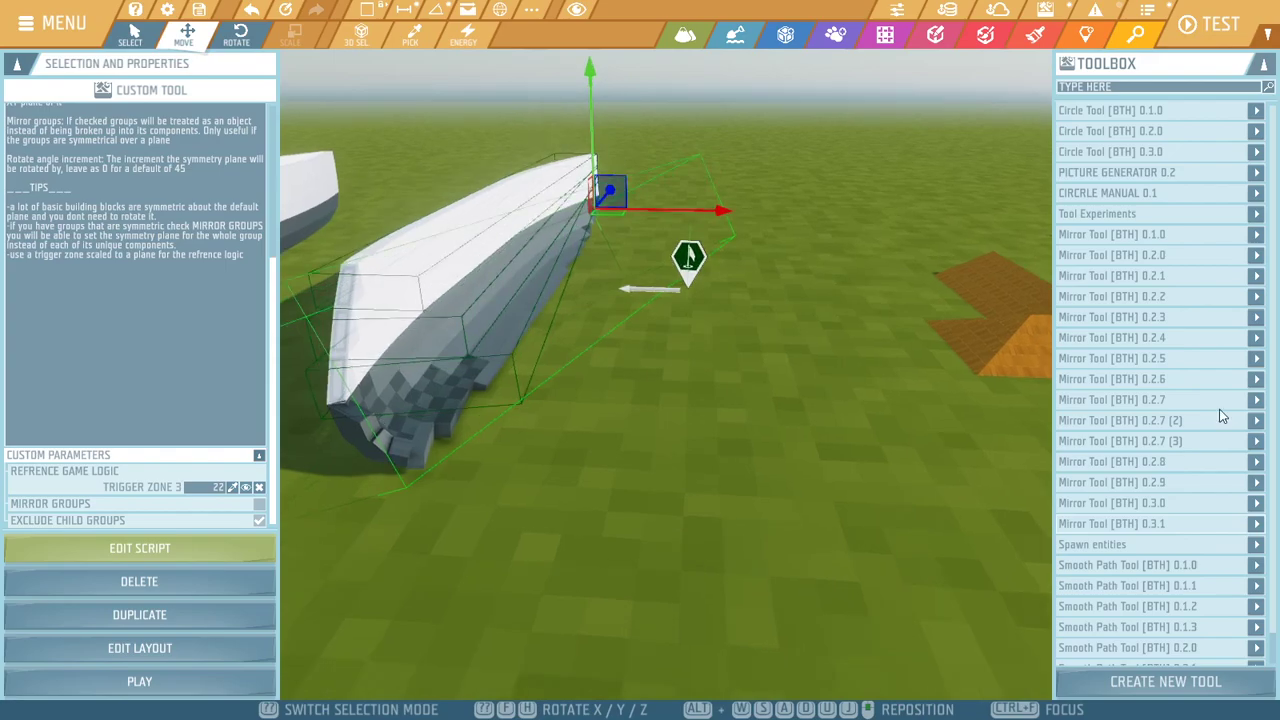
click(1198, 522)
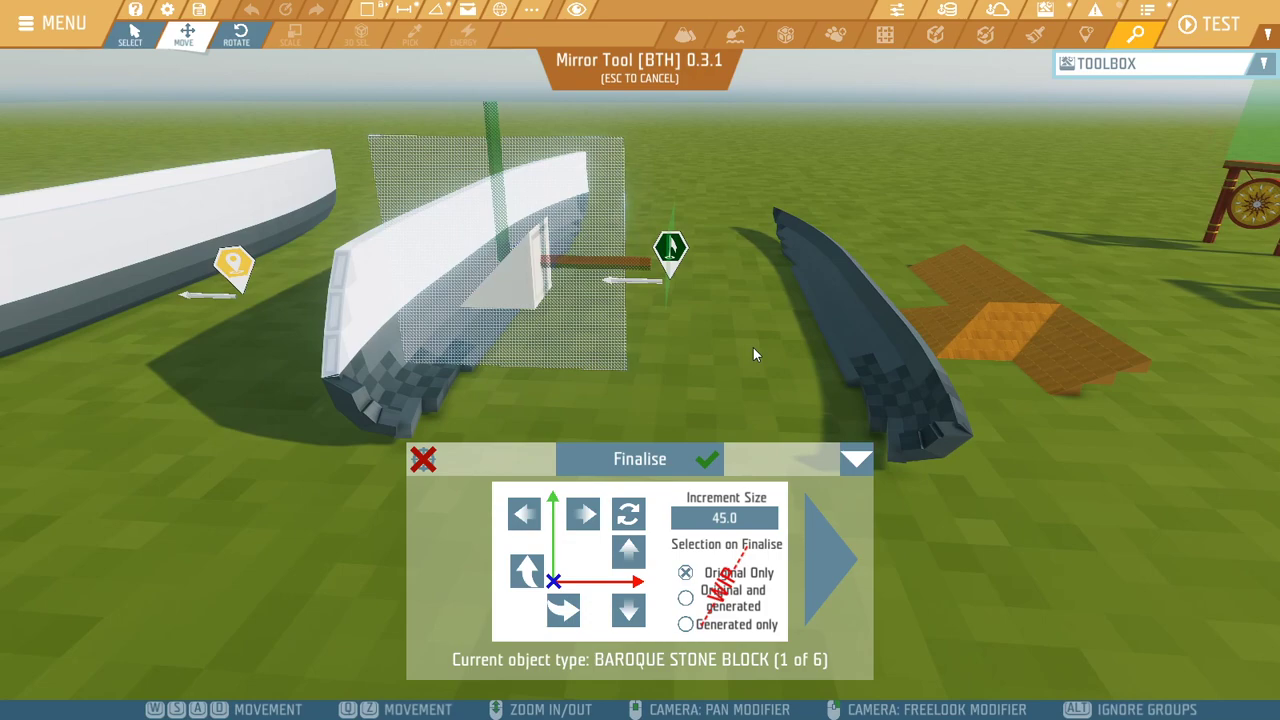
key(Escape)
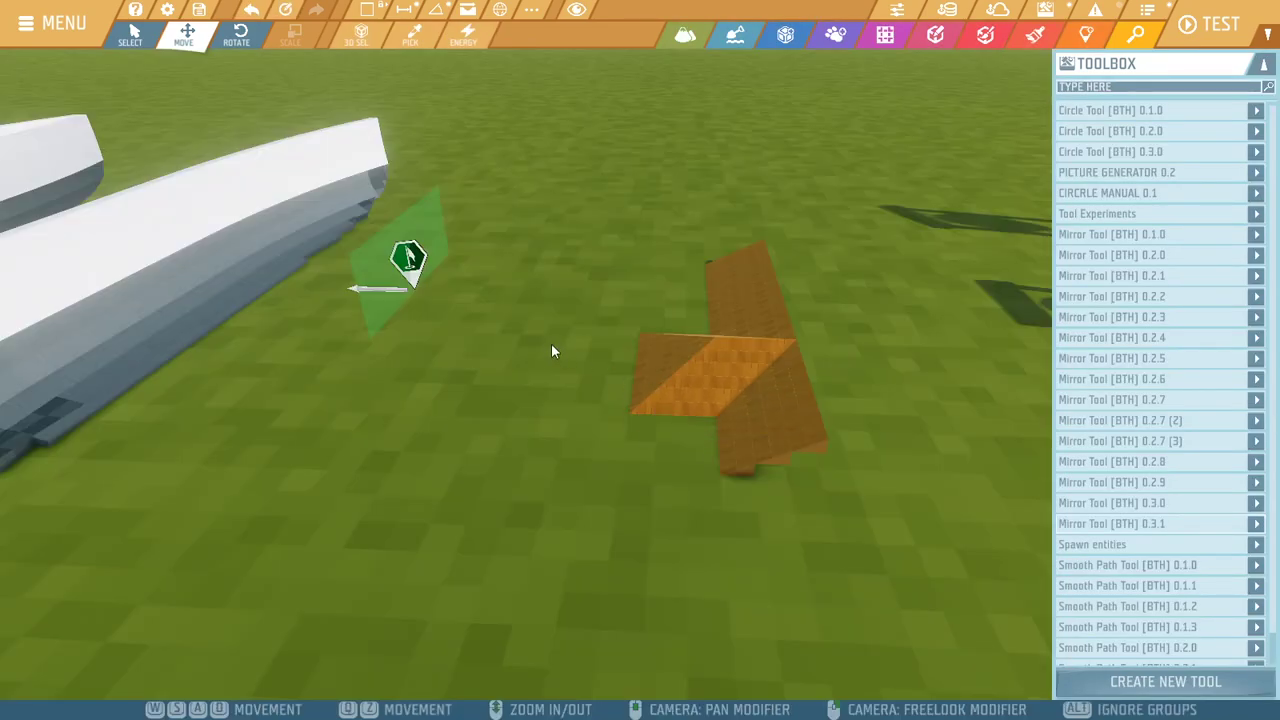
Move the trigger zone along the X axis to the far side of the wooden roof and deselect it
click(433, 284)
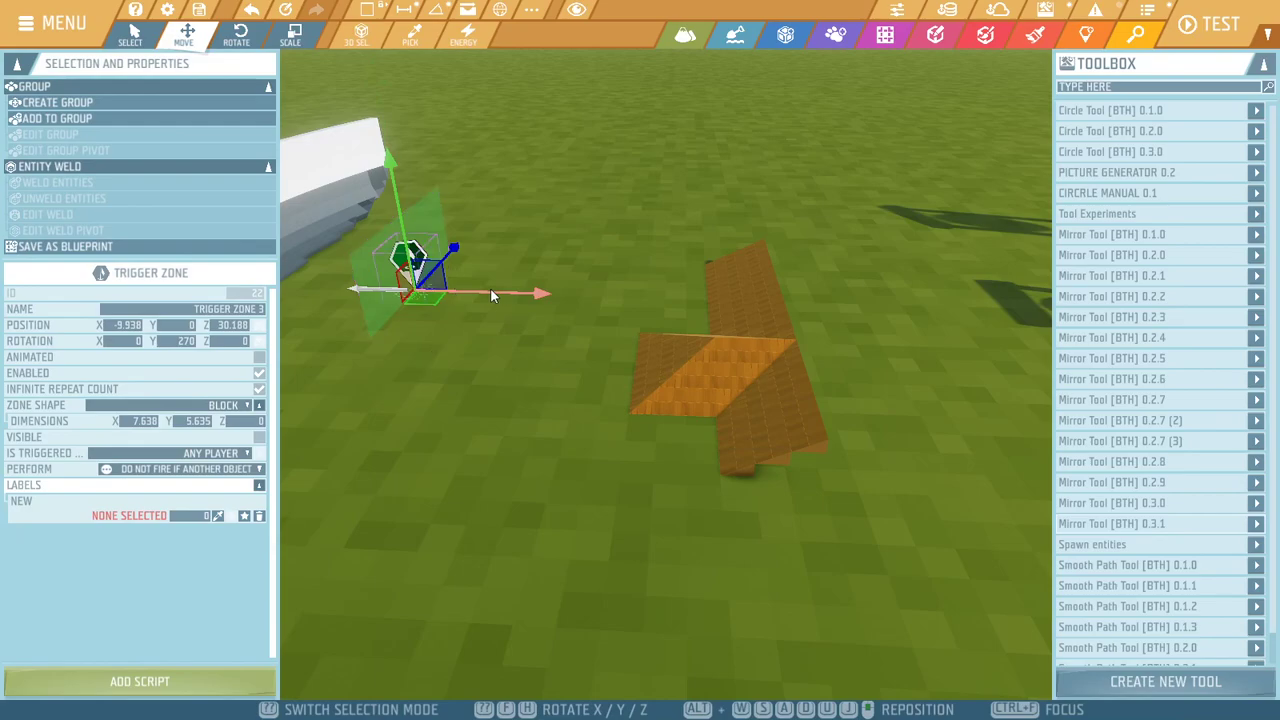
drag(490, 289, 941, 376)
click(858, 490)
right_drag(858, 490, 829, 468)
Select all wooden roof blocks and run Mirror Tool [BTH] 0.3.1 on them across the trigger zone
drag(431, 210, 621, 588)
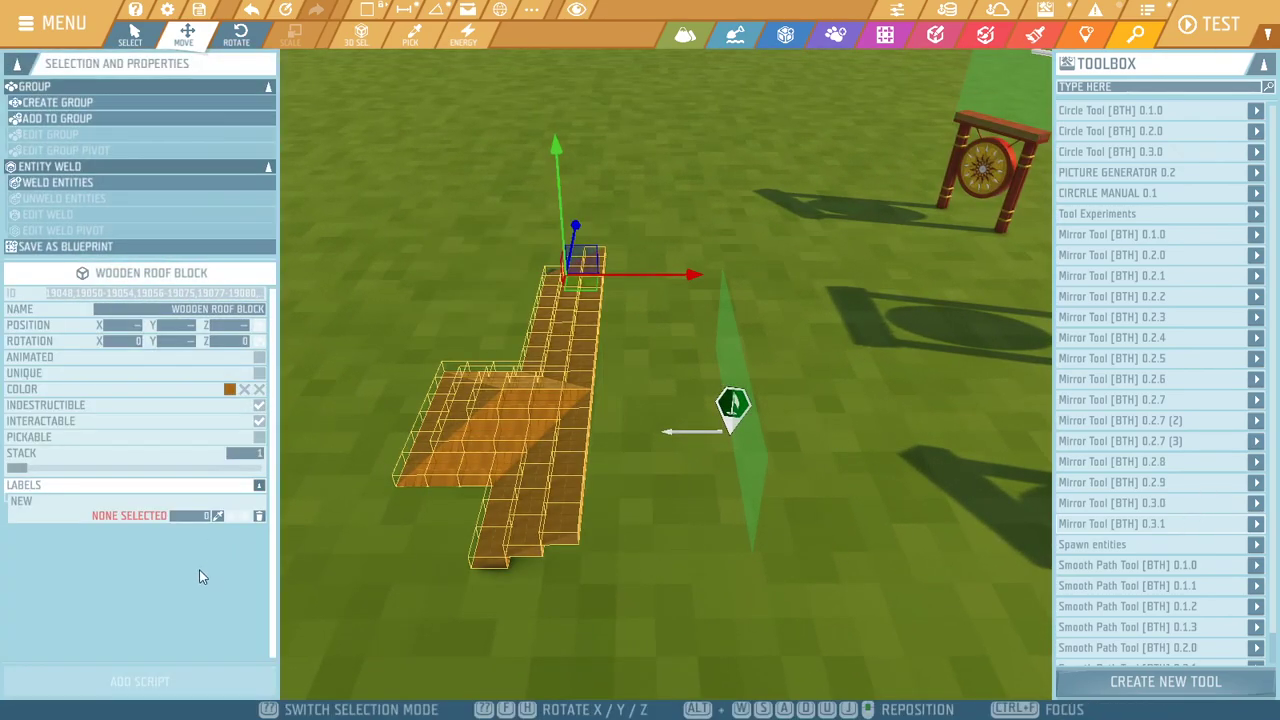
click(1256, 527)
right_drag(1034, 494, 825, 281)
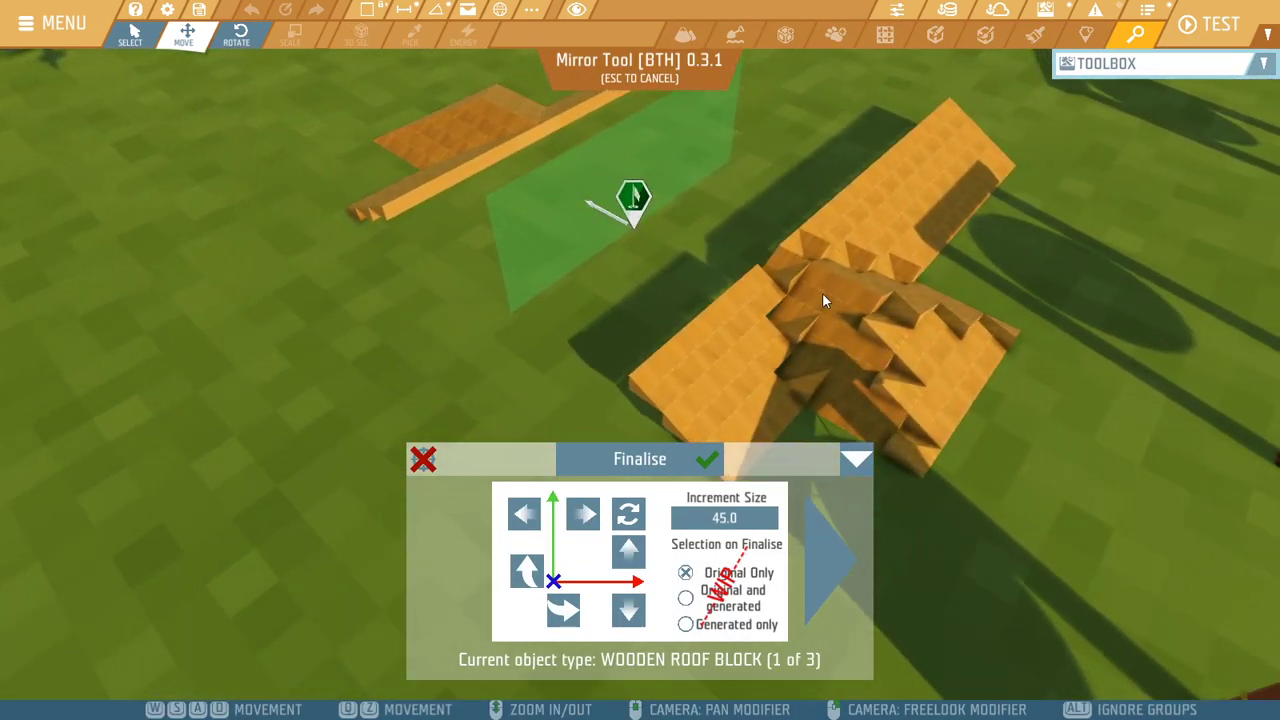
right_drag(861, 350, 700, 310)
Rotate the second wooden roof block type's symmetry plane in 45-degree increments to correct the preview, and switch to the third type
click(841, 563)
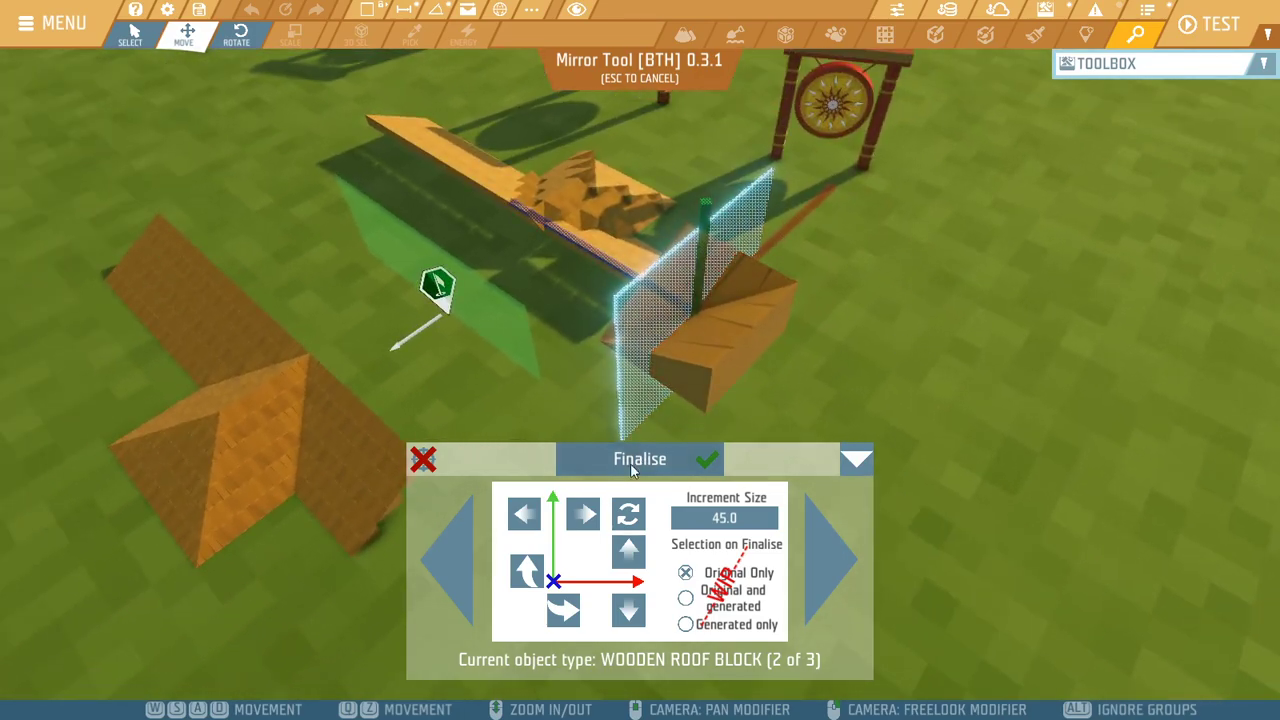
click(584, 515)
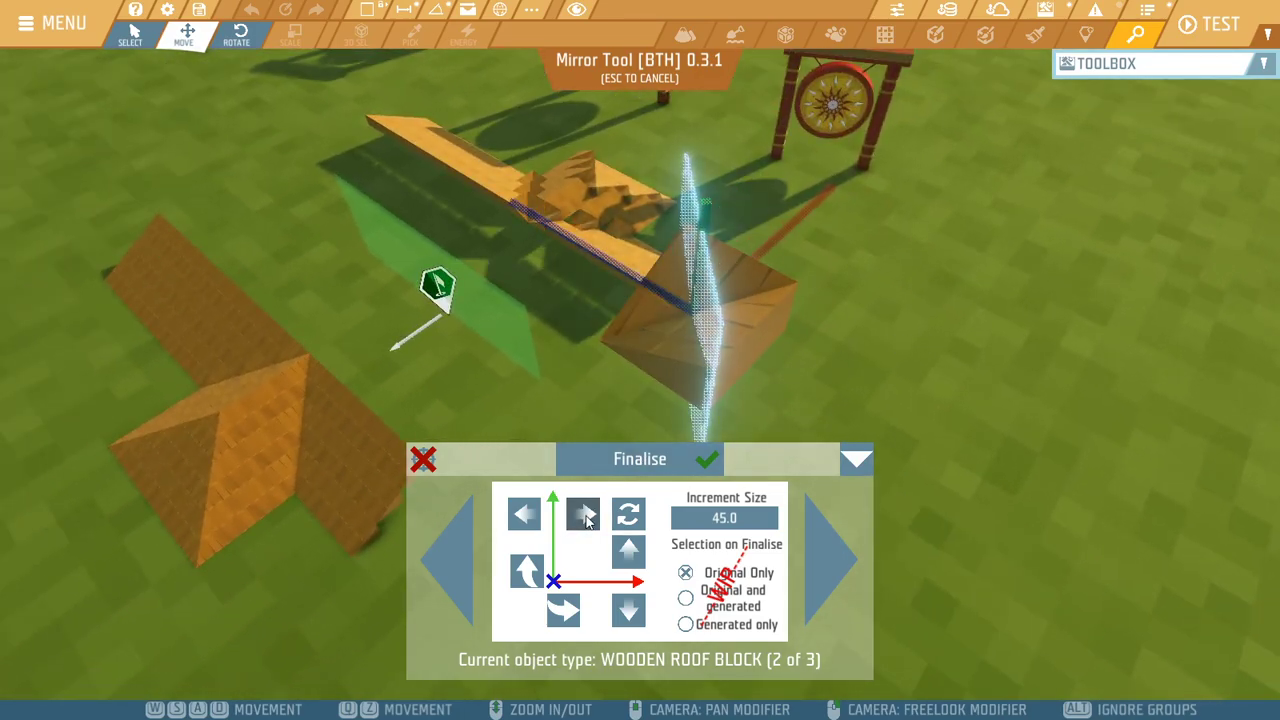
click(588, 521)
click(588, 521)
mouse_move(687, 400)
right_down()
mouse_move(900, 395)
mouse_move(500, 375)
mouse_move(622, 236)
right_up()
key(s)
right_drag(713, 312, 540, 290)
click(844, 577)
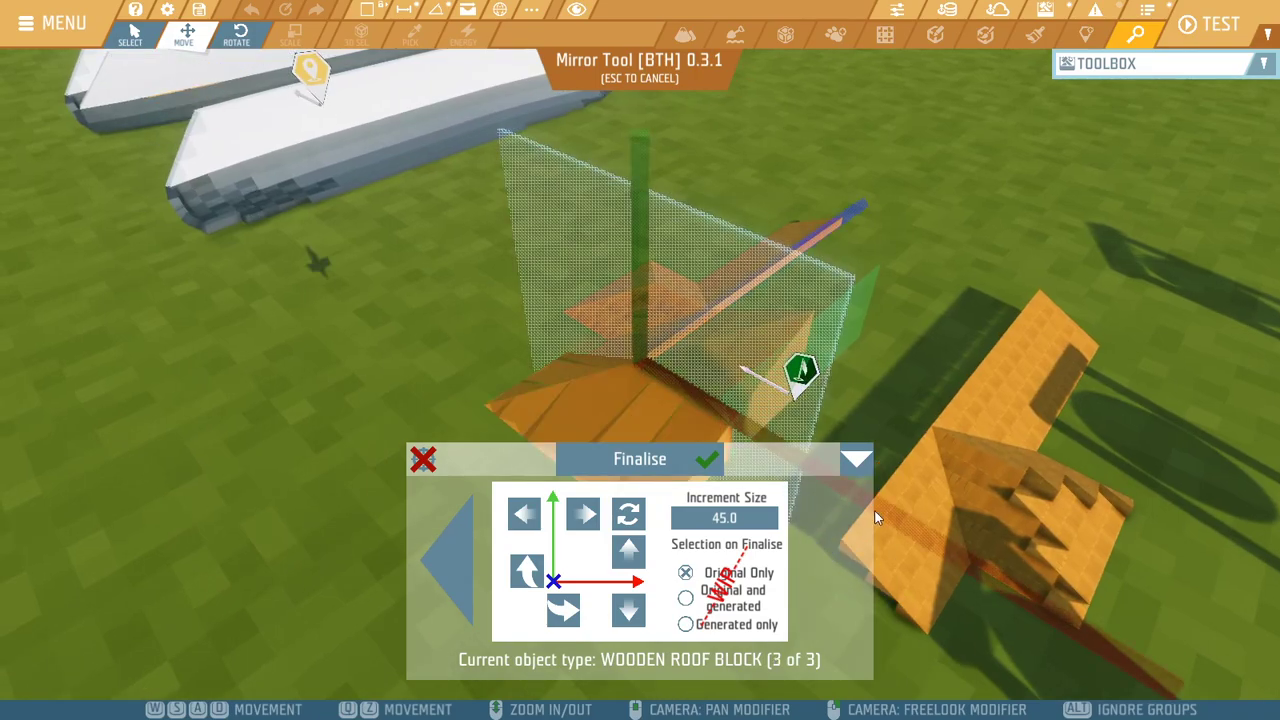
Rotate the third wooden roof block type's symmetry plane in 45-degree increments to correct its preview
right_drag(866, 436, 560, 260)
click(595, 512)
click(590, 514)
click(526, 514)
Look over the hanging airship build beyond the ship hull pieces
key(s)
key(d)
right_drag(940, 305, 882, 95)
key(s)
right_drag(832, 271, 1200, 226)
key(w)
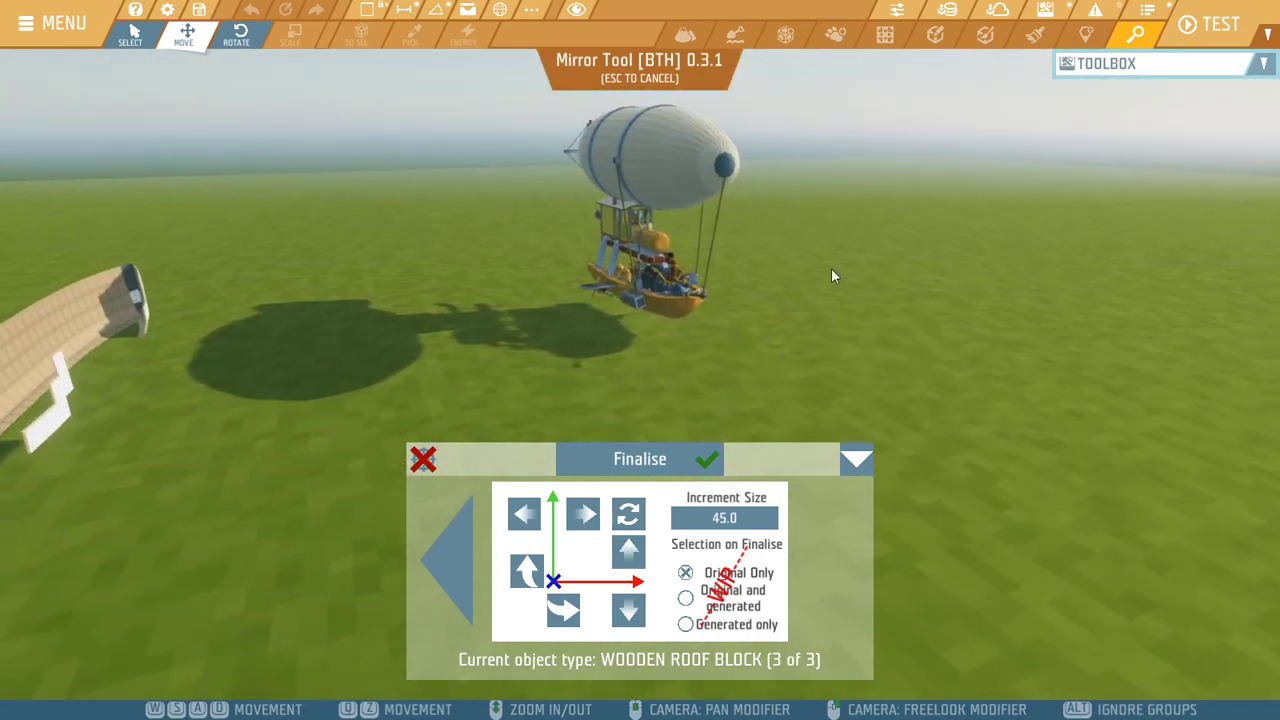
key(w)
key(a)
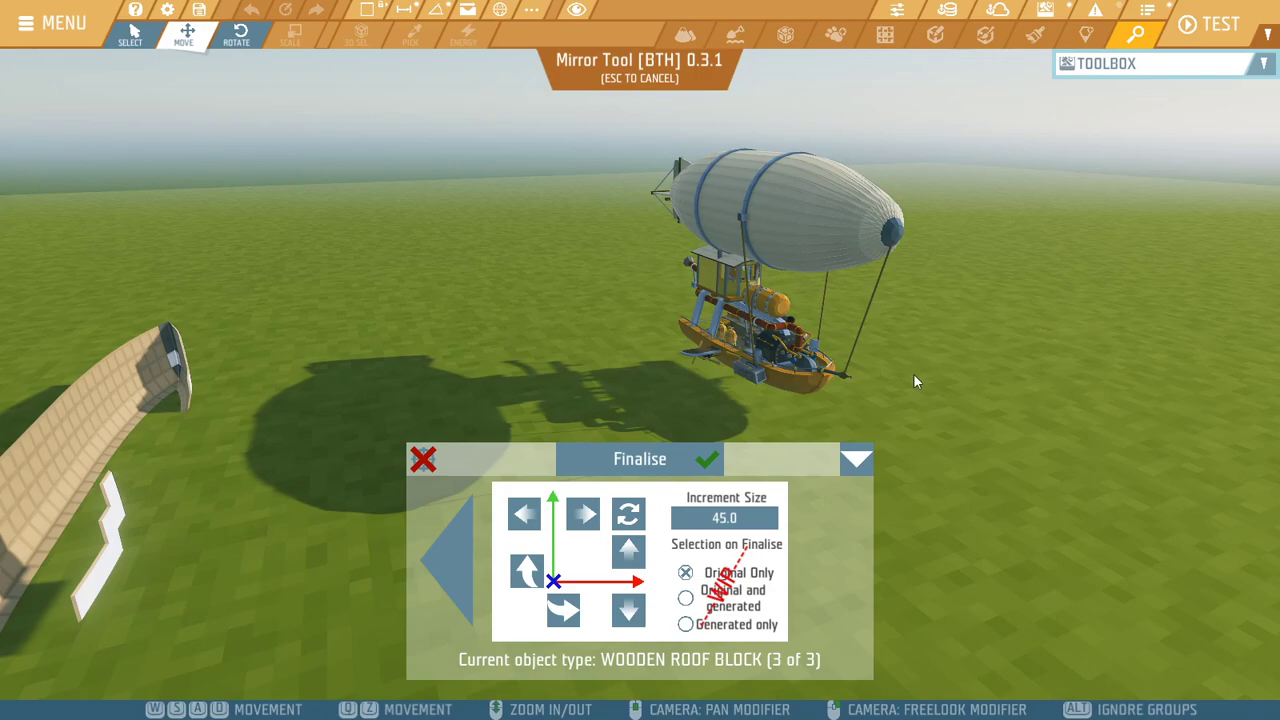
key(s)
Finalise the mirror of the wooden roof blocks across the trigger zone
right_drag(913, 373, 620, 480)
key(a)
key(w)
right_drag(840, 500, 742, 543)
click(671, 458)
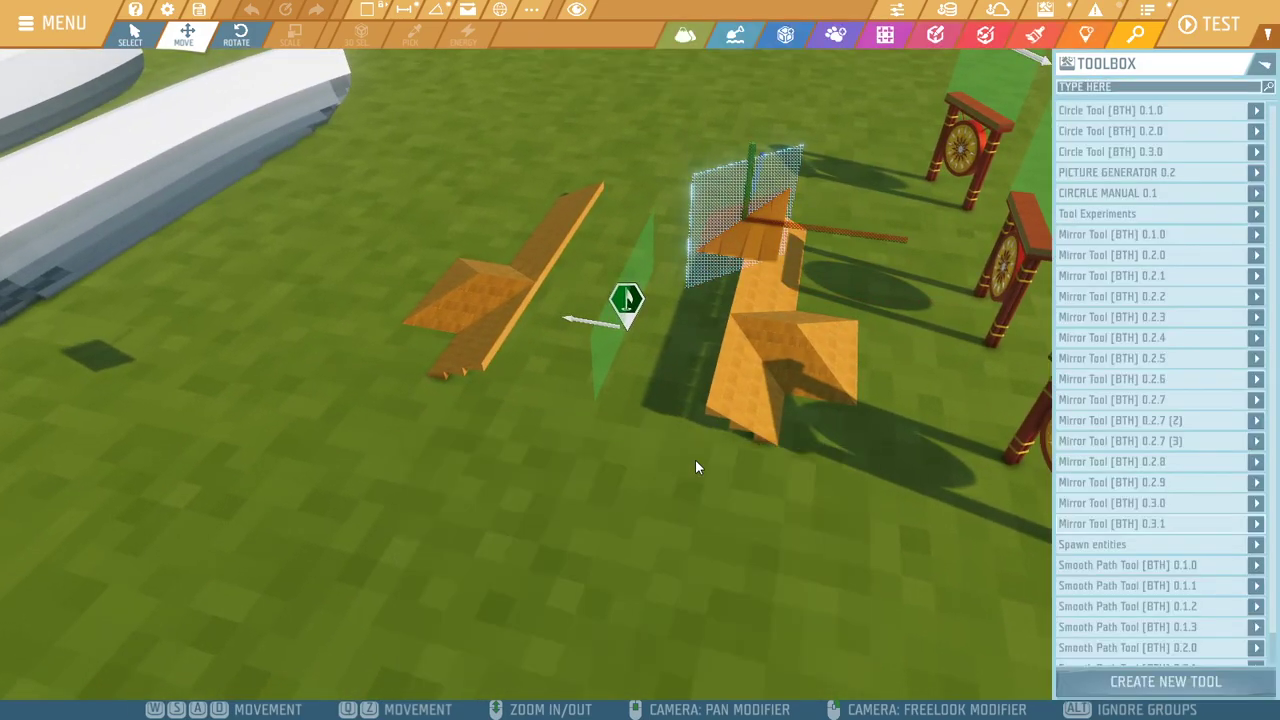
Select the mirrored roof blocks and shift them along the X axis up to the original roof and back away
key(w)
right_drag(745, 440, 764, 440)
drag(763, 330, 697, 216)
drag(846, 388, 681, 375)
right_drag(701, 459, 844, 392)
drag(874, 321, 1230, 328)
Move the trigger zone along the X axis onto the straight edge of the original wooden roof and deselect it
click(757, 321)
drag(786, 351, 685, 346)
right_drag(682, 344, 683, 382)
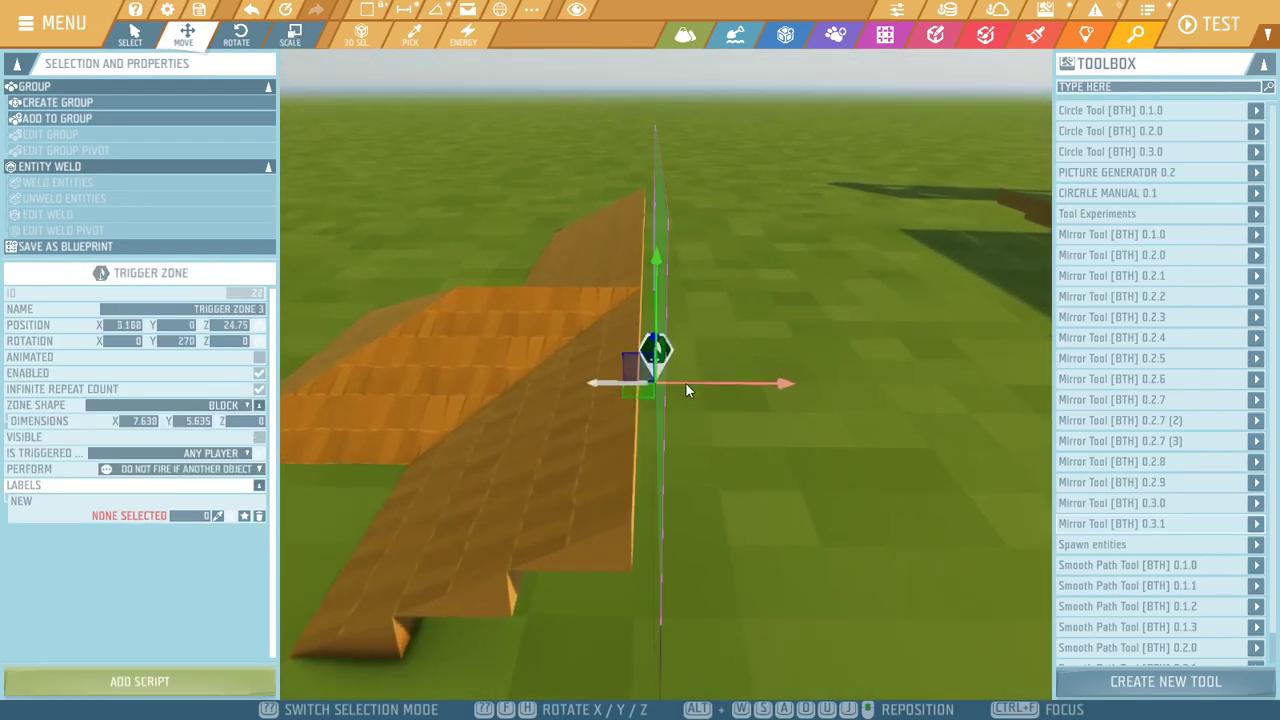
drag(797, 390, 794, 389)
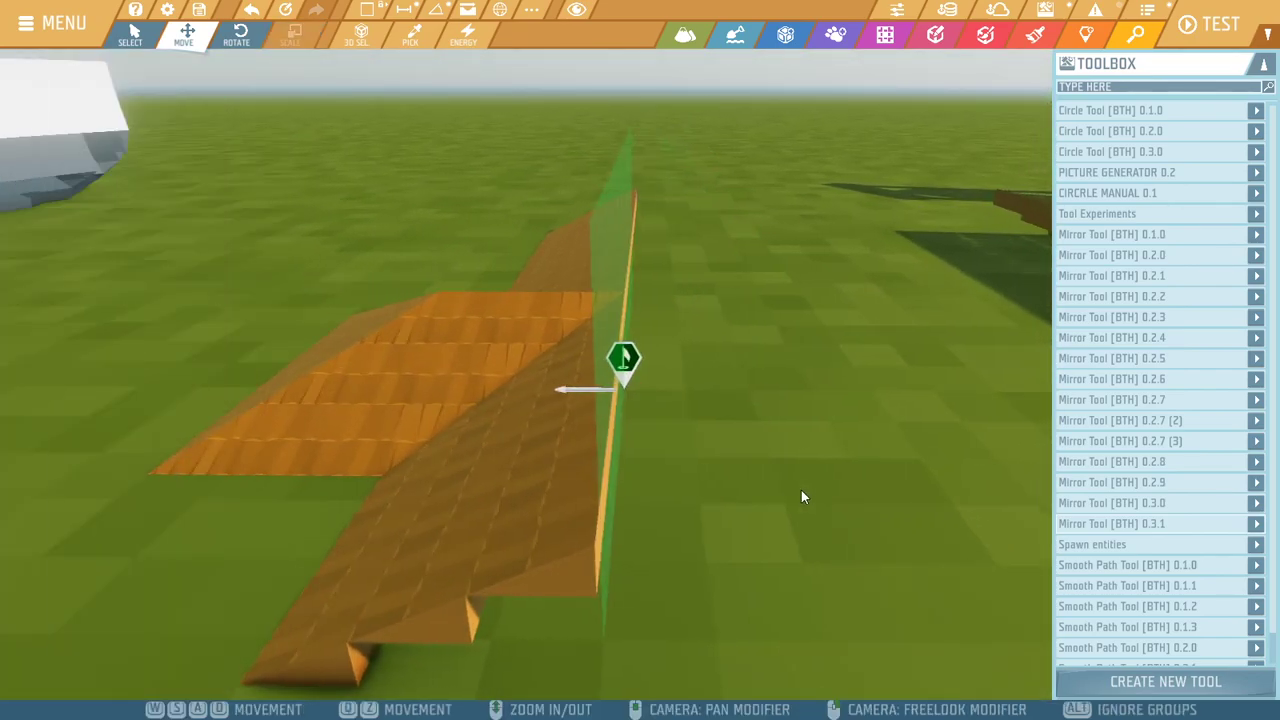
Delete all mirrored wooden roof blocks, keeping the original roof and the trigger zone
key(s)
right_drag(754, 495, 675, 234)
drag(675, 234, 780, 514)
key(Delete)
drag(704, 391, 878, 578)
key(Delete)
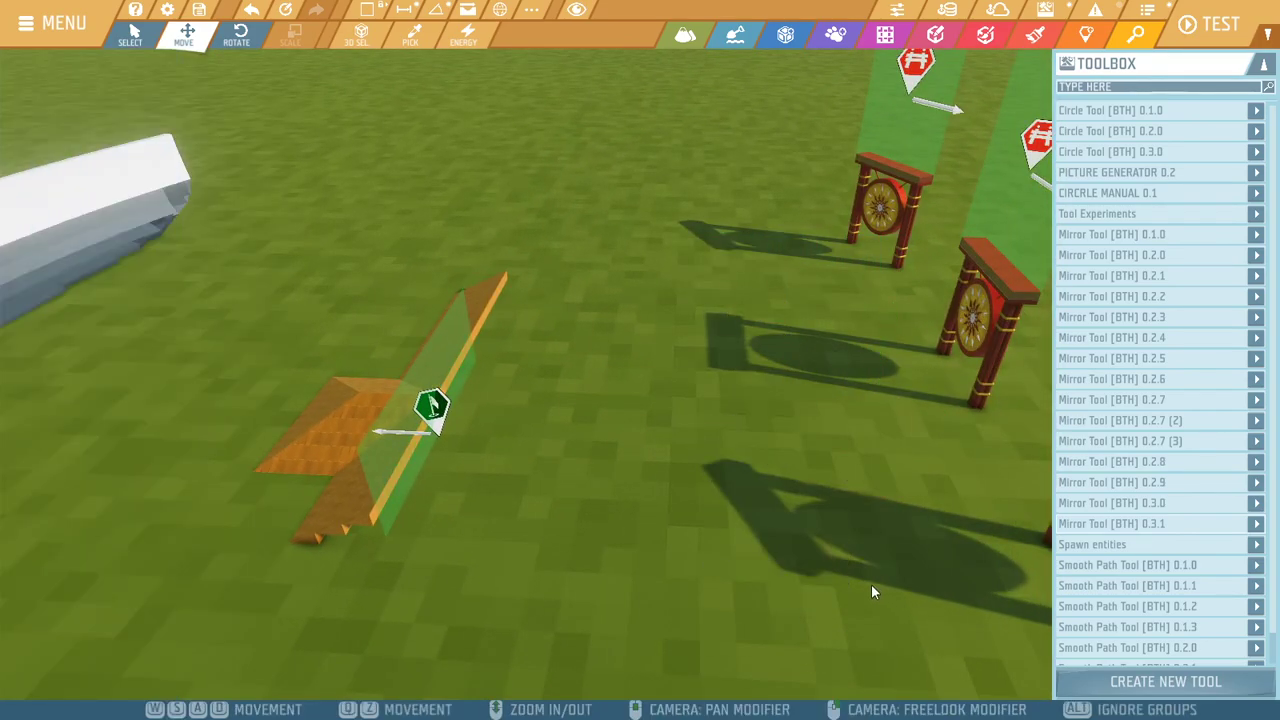
Select the original wooden roof blocks without the trigger zone and run Mirror Tool [BTH] 0.3.1 on them
key(a)
right_drag(676, 517, 658, 478)
drag(480, 312, 720, 618)
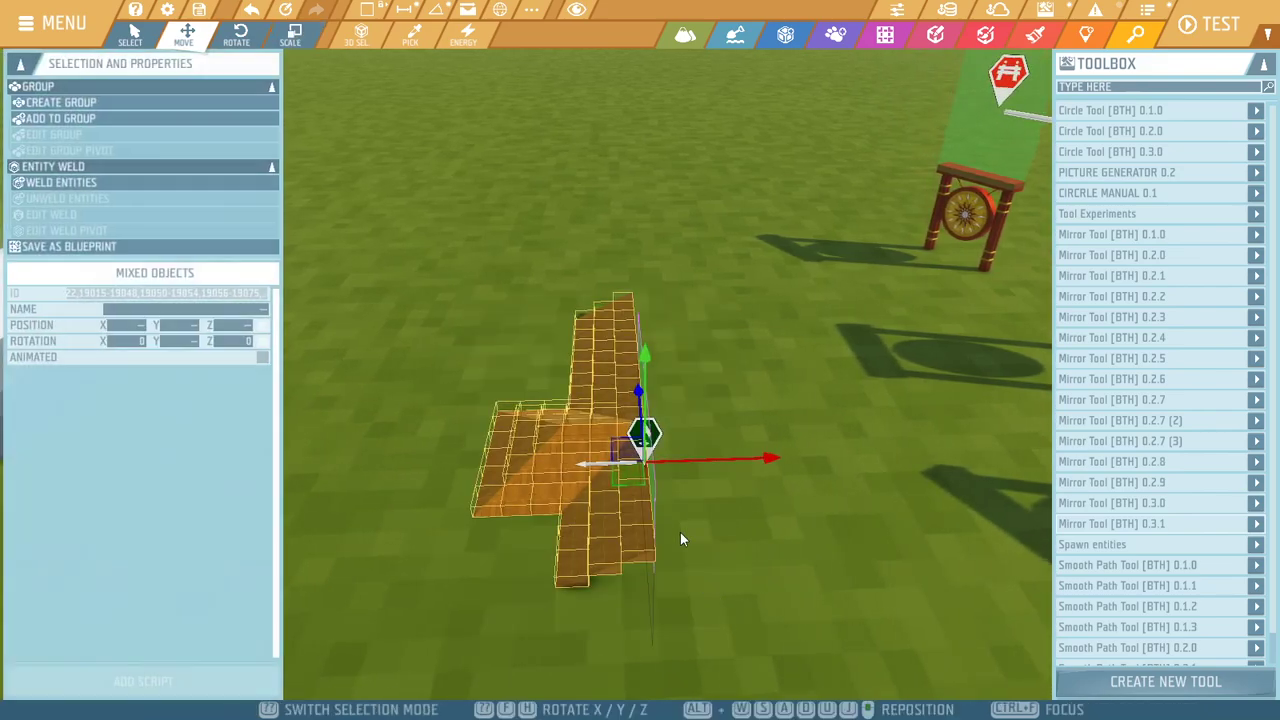
ctrl+click(652, 436)
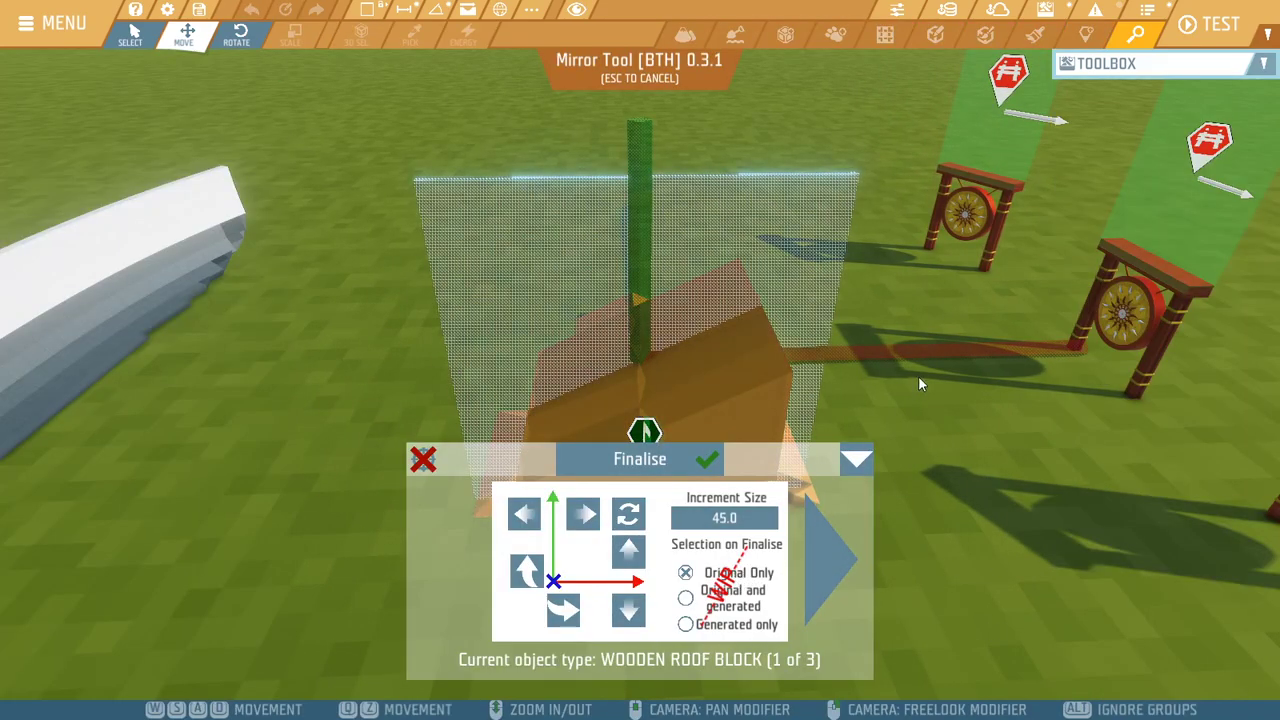
Check the first roof block type's symmetry plane rotation, and rotate the second type's plane by 45 degrees
right_drag(918, 376, 930, 420)
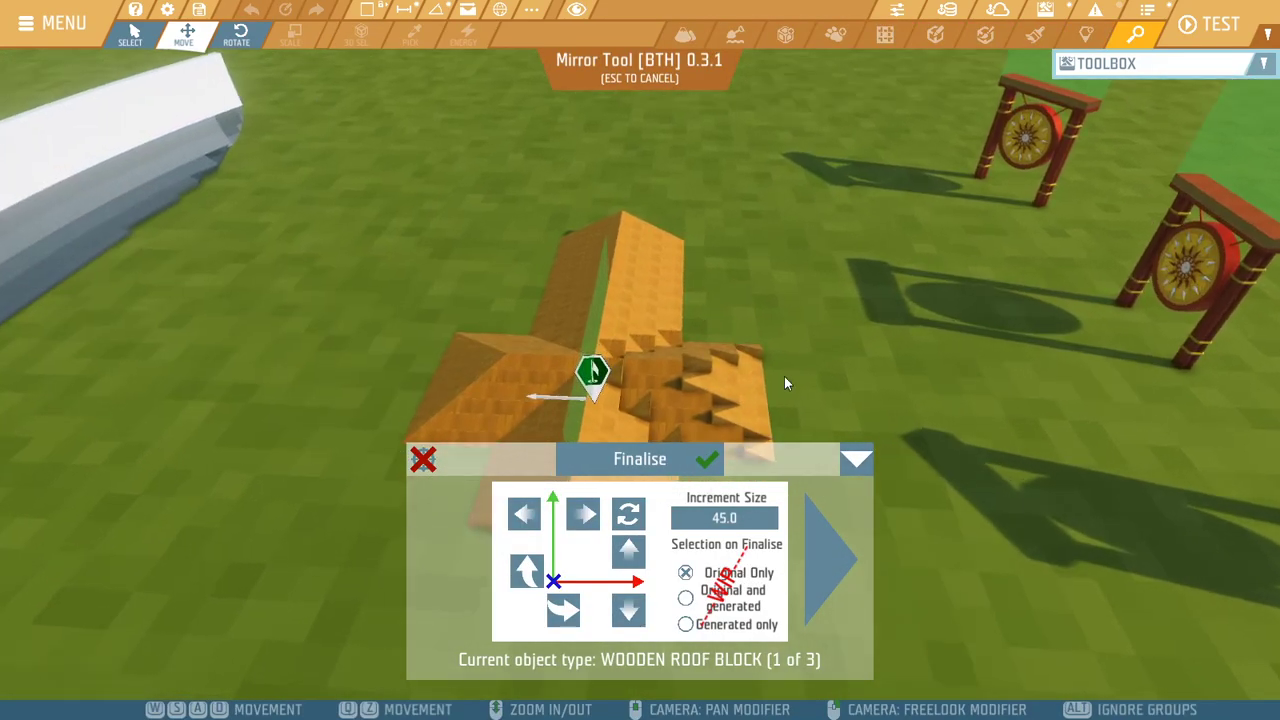
right_drag(772, 411, 707, 390)
scroll(707, 390, up, 2)
key(s)
scroll(640, 456, down, 2)
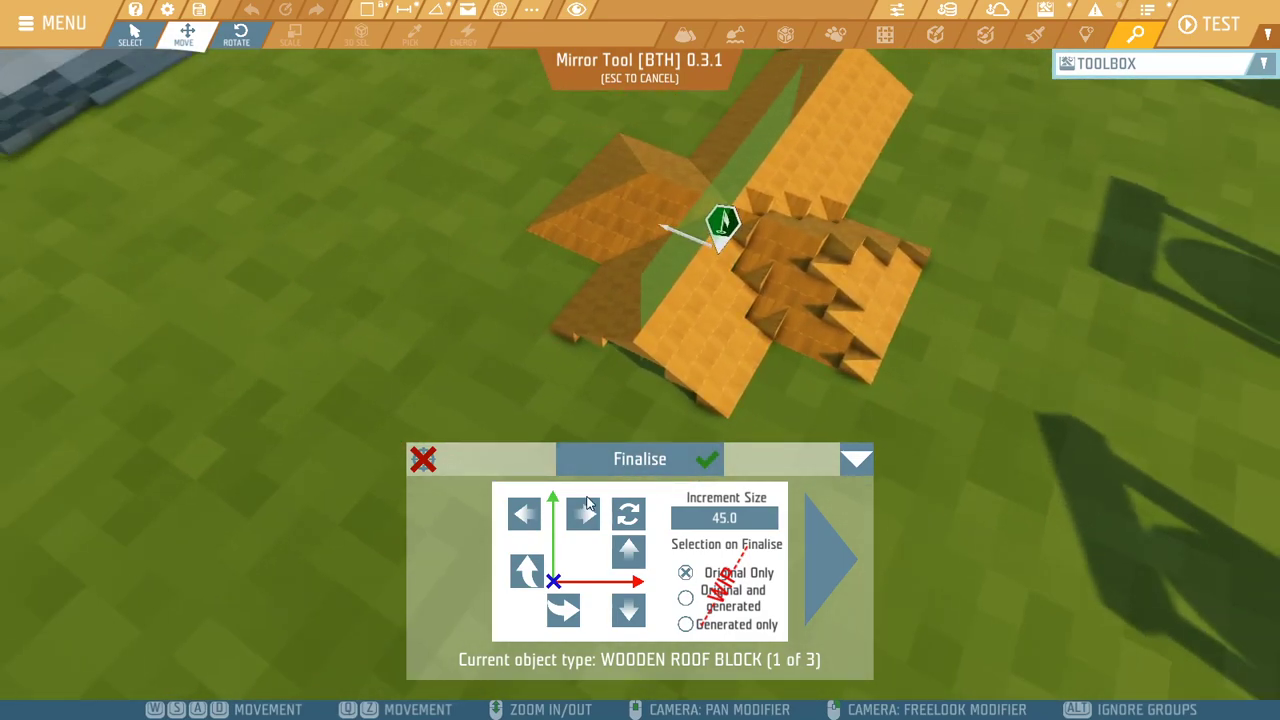
click(588, 503)
click(525, 514)
click(806, 546)
click(585, 522)
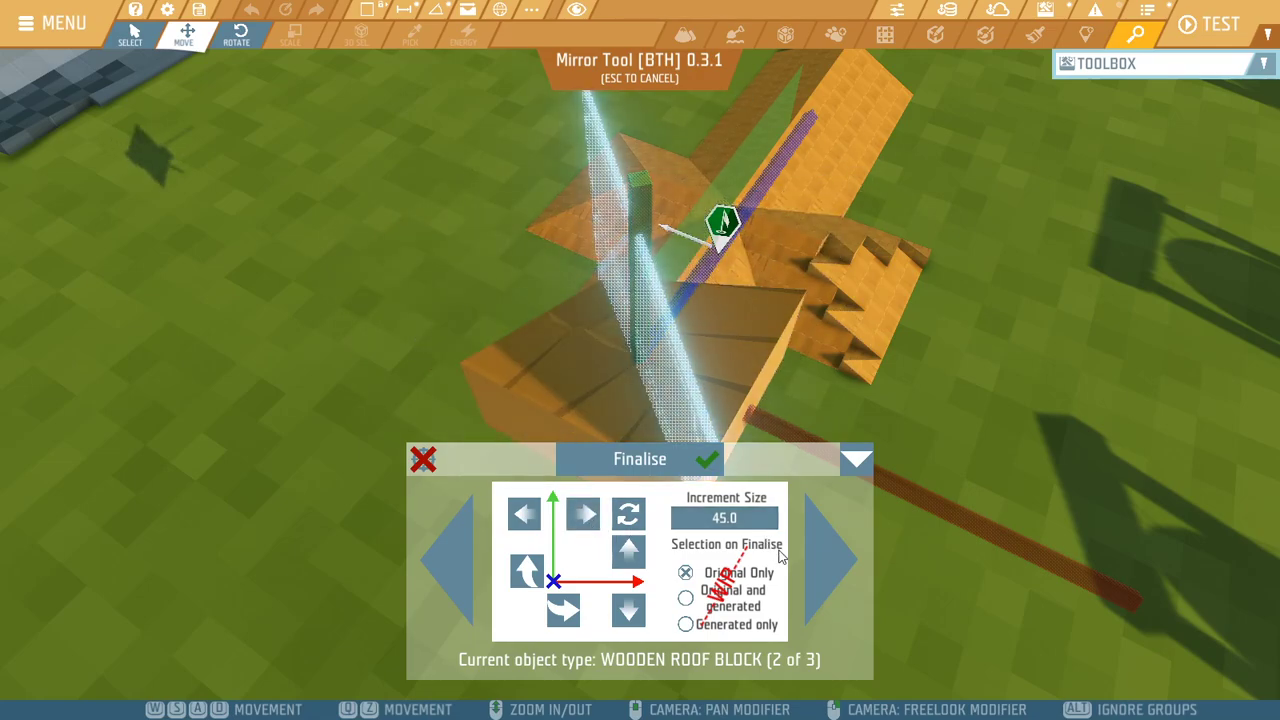
Rotate the third roof block type's symmetry plane by 45 degrees and finalise the mirror
click(812, 556)
click(583, 514)
right_drag(754, 435, 640, 360)
click(643, 468)
Move the trigger zone beyond the three gong frames to X 25.875, Z 33.75 and deselect it
right_drag(914, 473, 985, 385)
right_drag(666, 376, 986, 370)
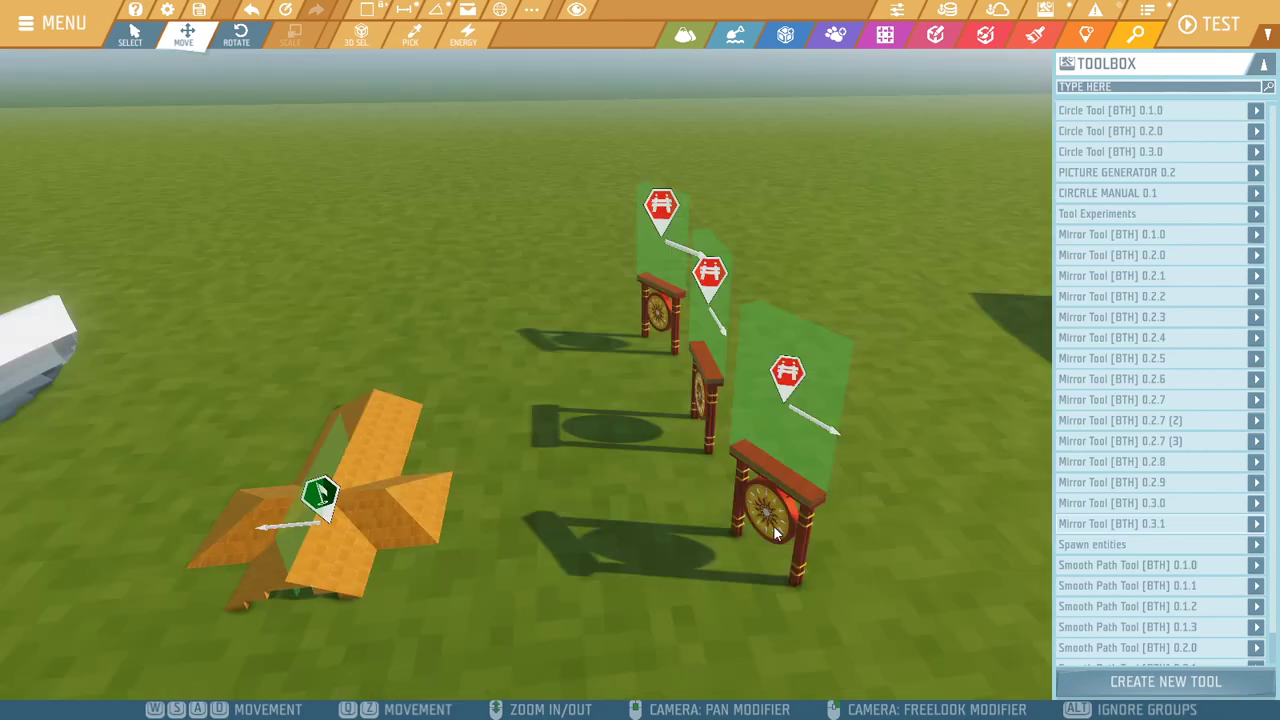
click(322, 495)
drag(385, 522, 949, 531)
right_drag(949, 531, 846, 566)
drag(950, 551, 950, 460)
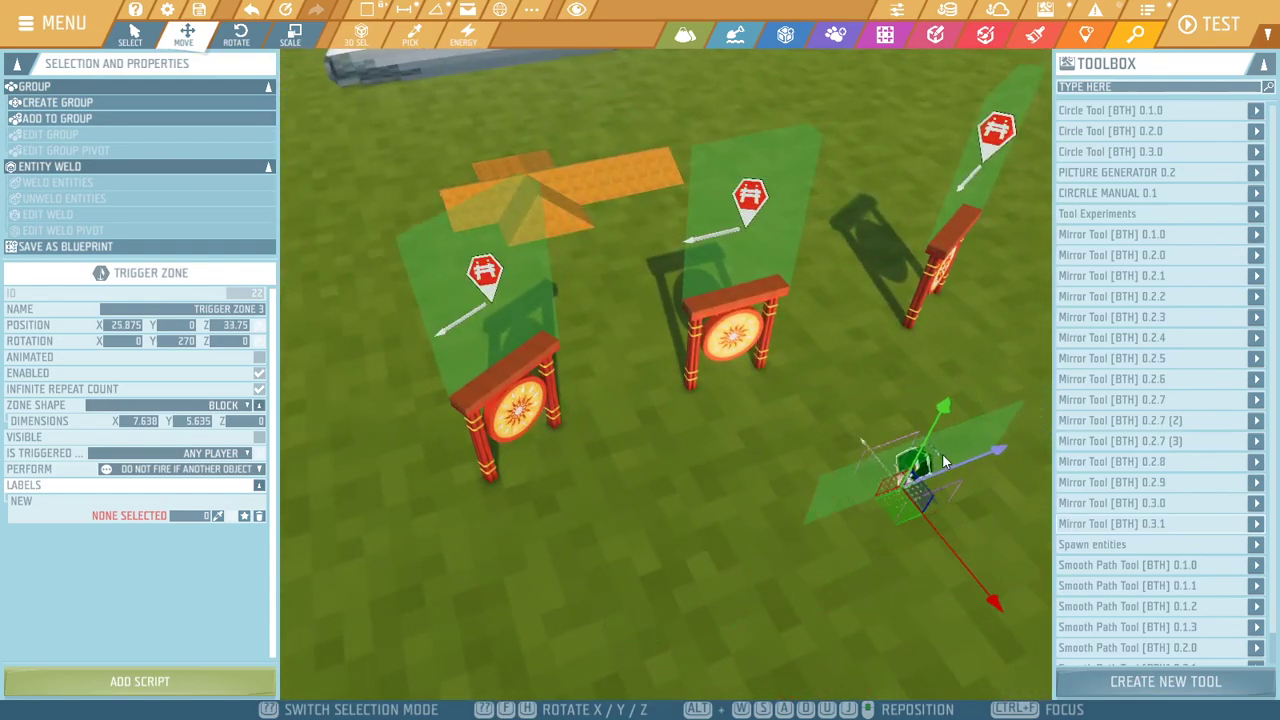
click(706, 566)
Select the three gong groups with their red zone markers and run Mirror Tool [BTH] 0.3.1 on them
right_drag(706, 566, 703, 563)
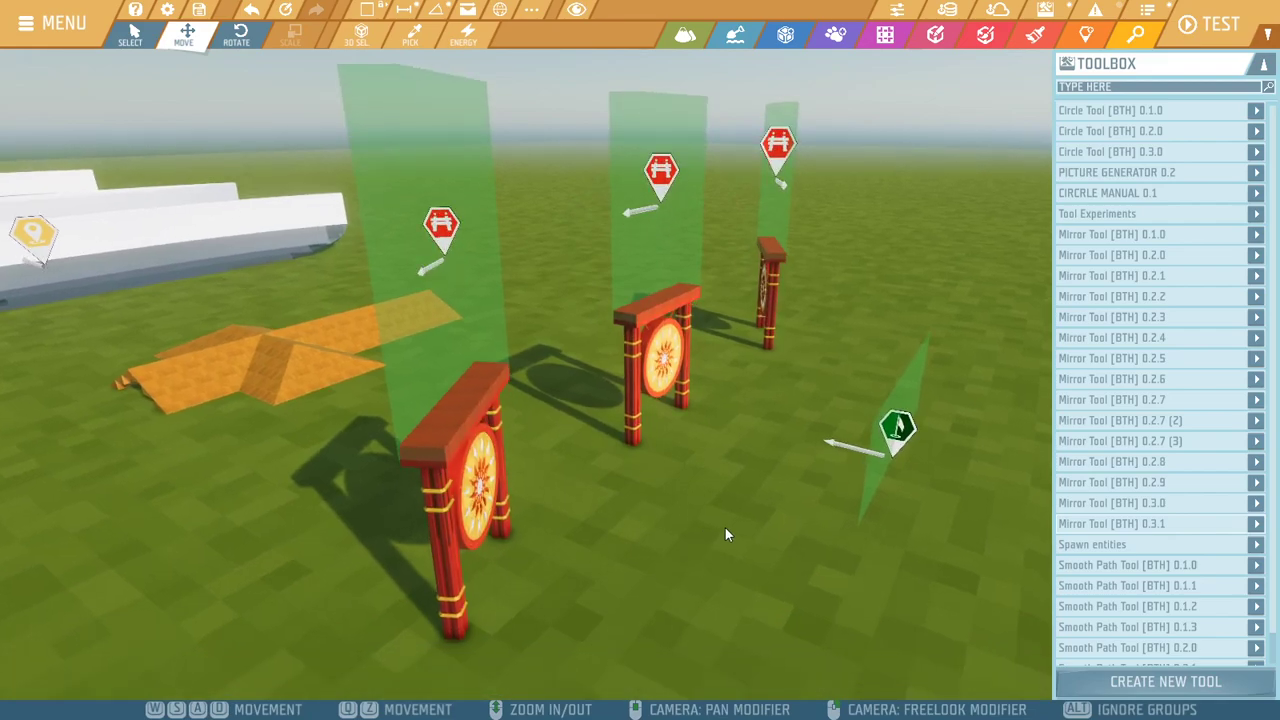
right_drag(762, 529, 509, 199)
drag(504, 146, 616, 356)
drag(657, 505, 658, 506)
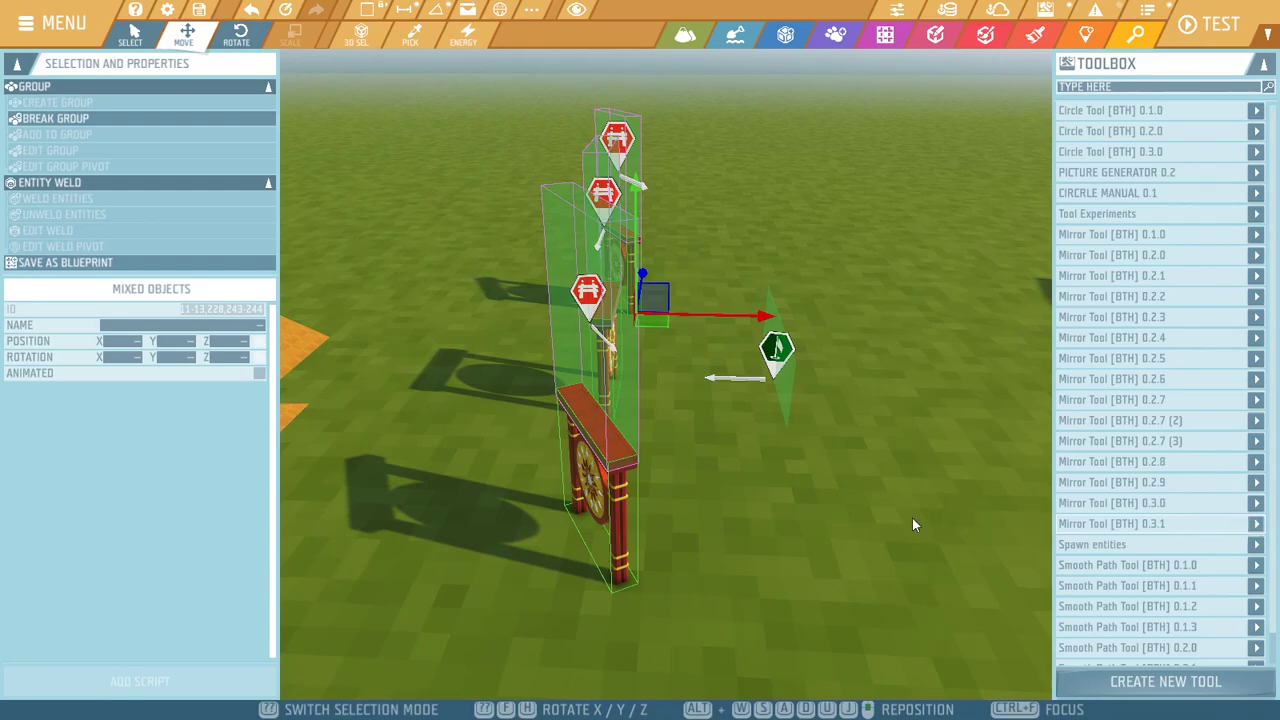
click(1111, 523)
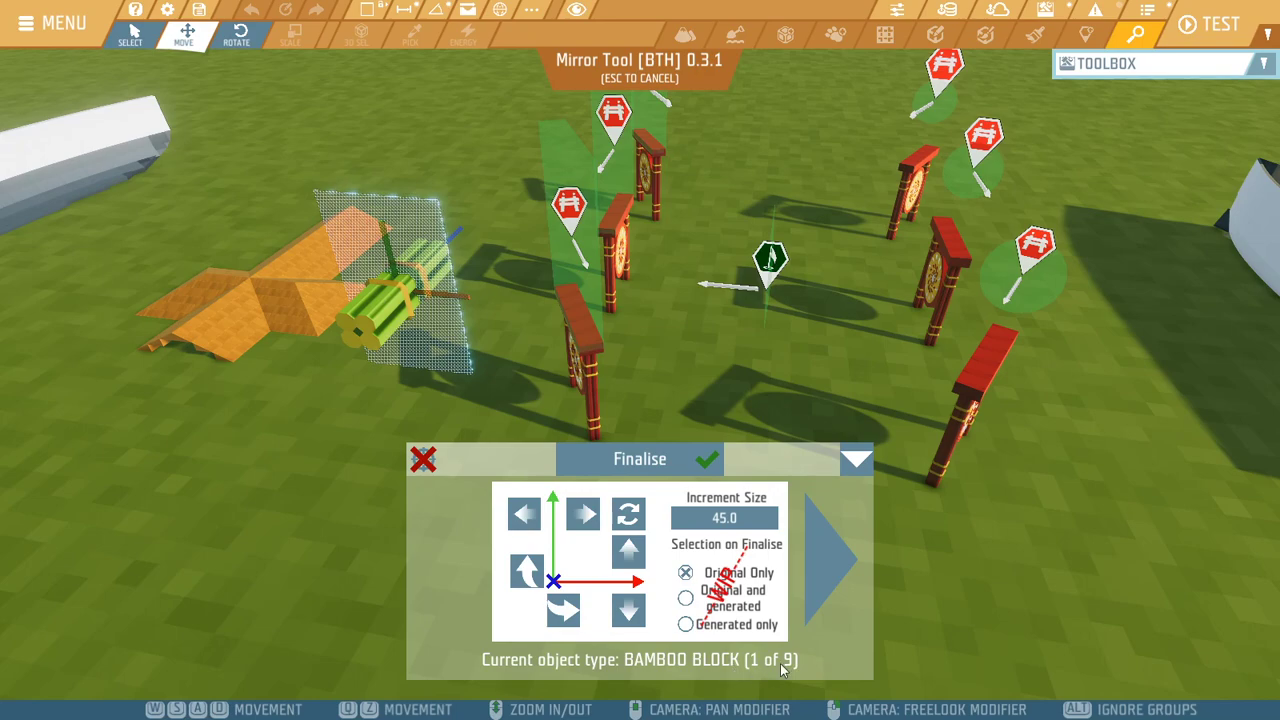
Browse the individual object types in the gong mirror preview, from Bamboo Block to Old Coin and back to Wooden Block, and cancel the tool
click(822, 562)
click(834, 572)
click(835, 572)
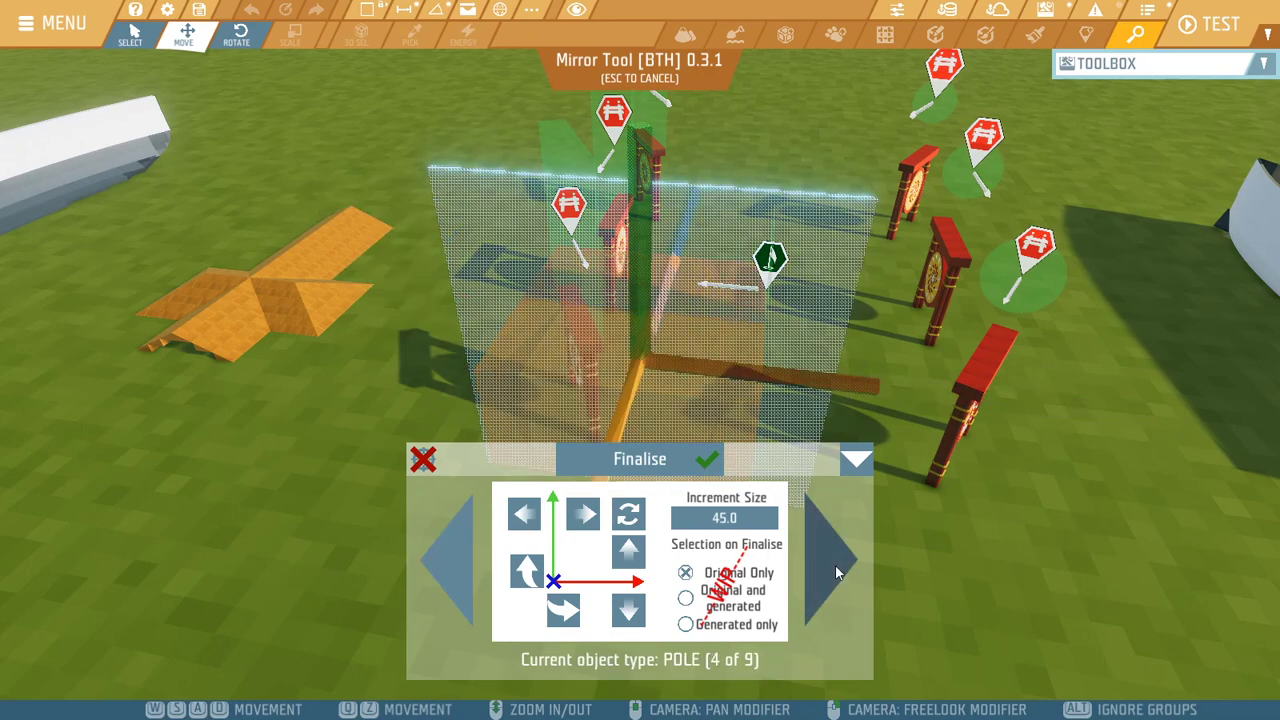
click(838, 572)
click(842, 572)
click(842, 572)
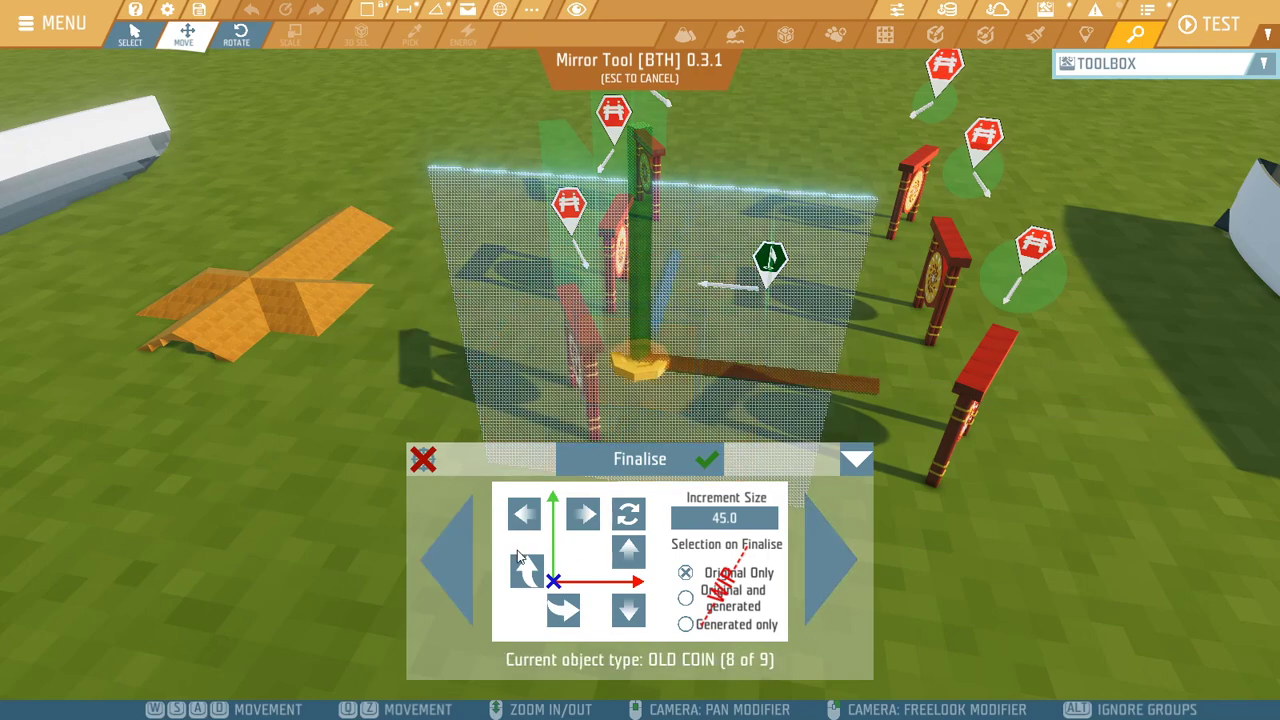
click(449, 565)
click(449, 565)
click(450, 567)
click(451, 568)
click(451, 568)
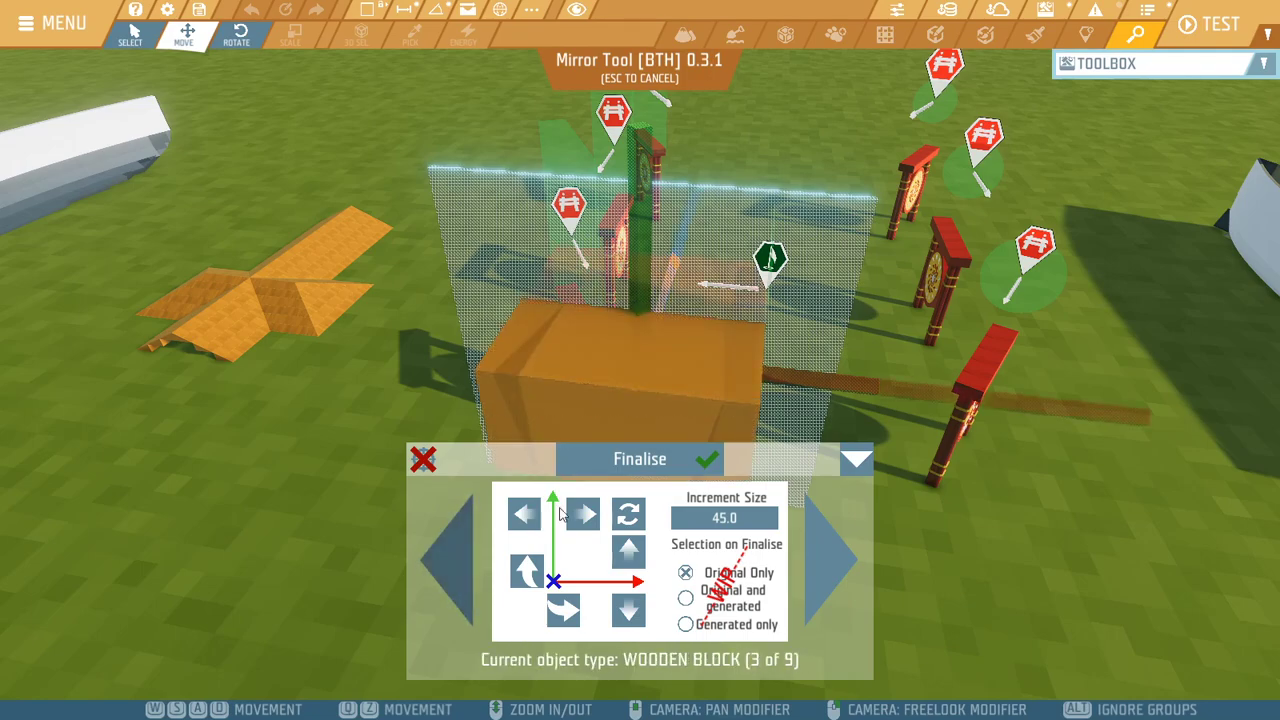
key(w)
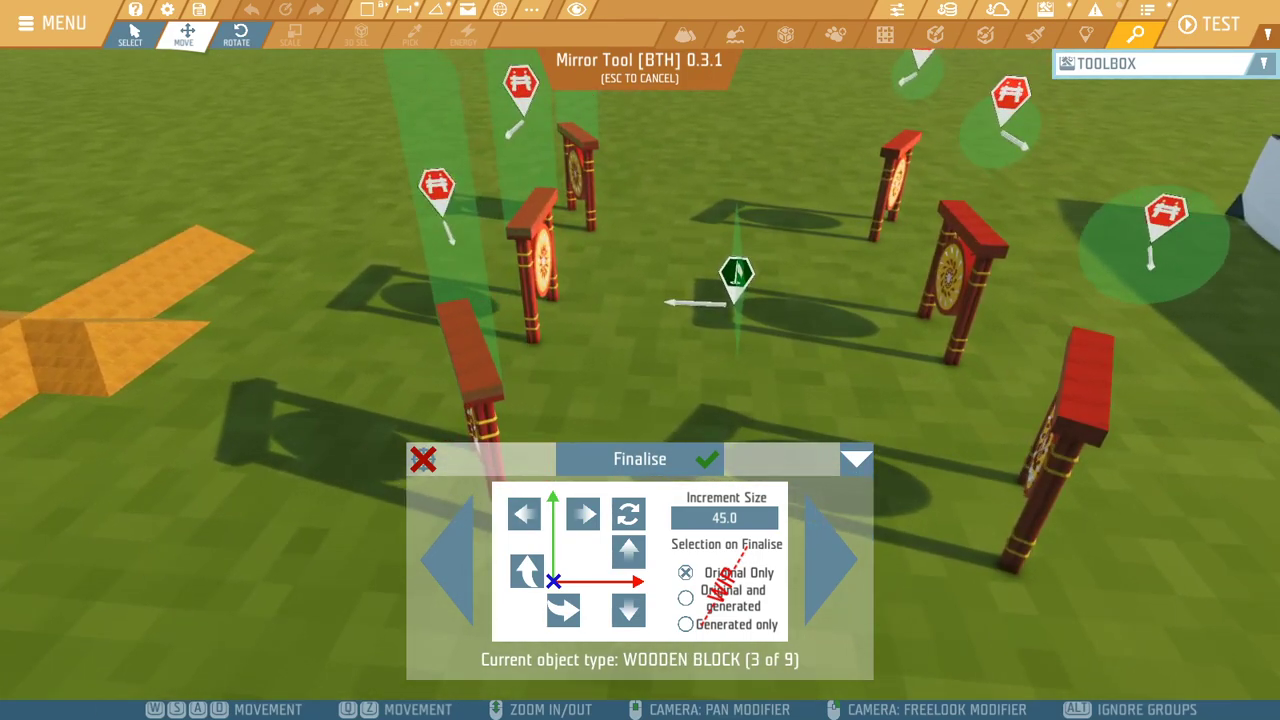
key(z)
key(Escape)
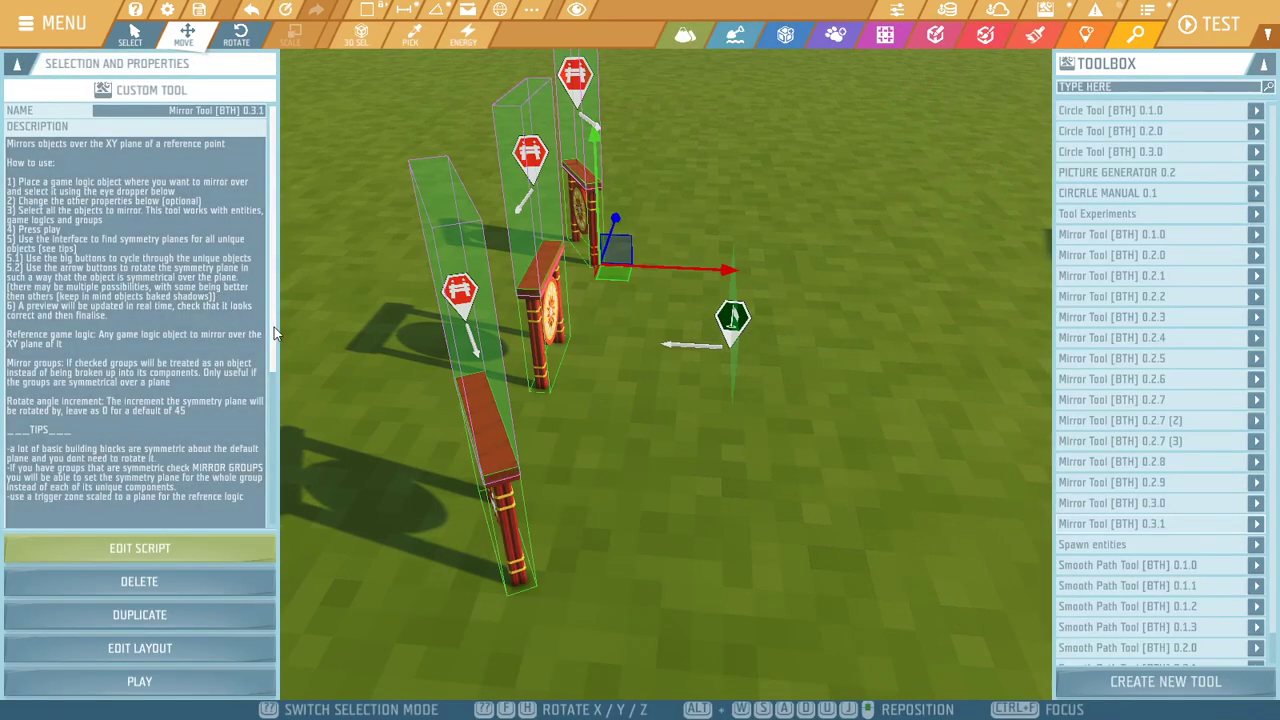
Disable Exclude Child Groups, keeping Mirror Groups enabled, and run the mirror tool on the selected gong groups
scroll(40, 480, down, 5)
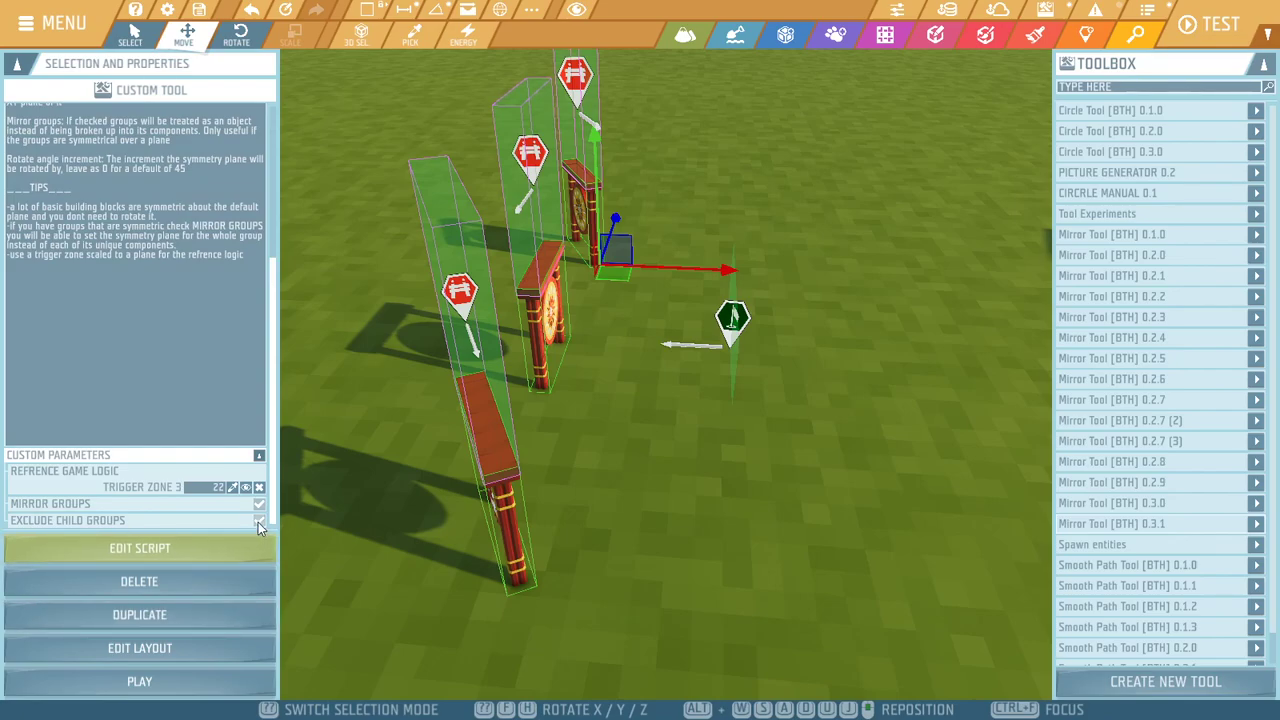
click(263, 525)
right_drag(420, 369, 460, 357)
key(w)
key(d)
key(z)
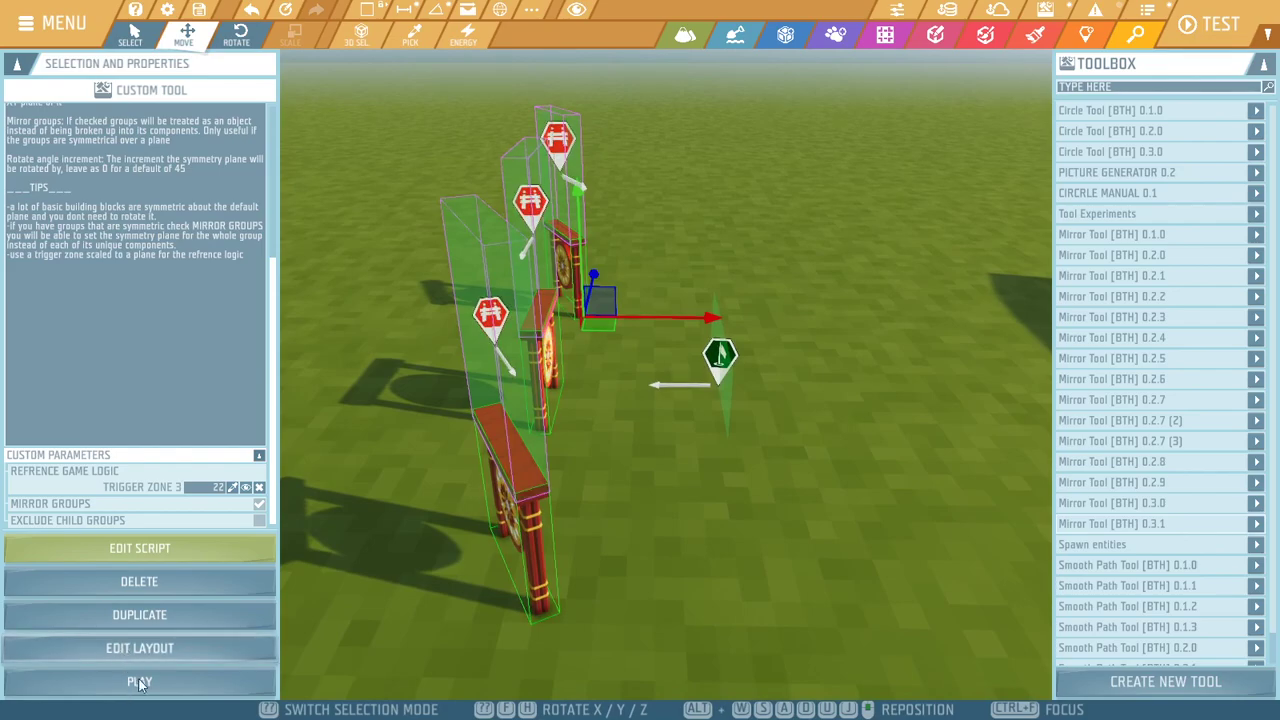
click(193, 687)
Examine the first gong group's symmetry plane and the mirrored gong previews from several sides
right_drag(815, 298, 557, 392)
key(d)
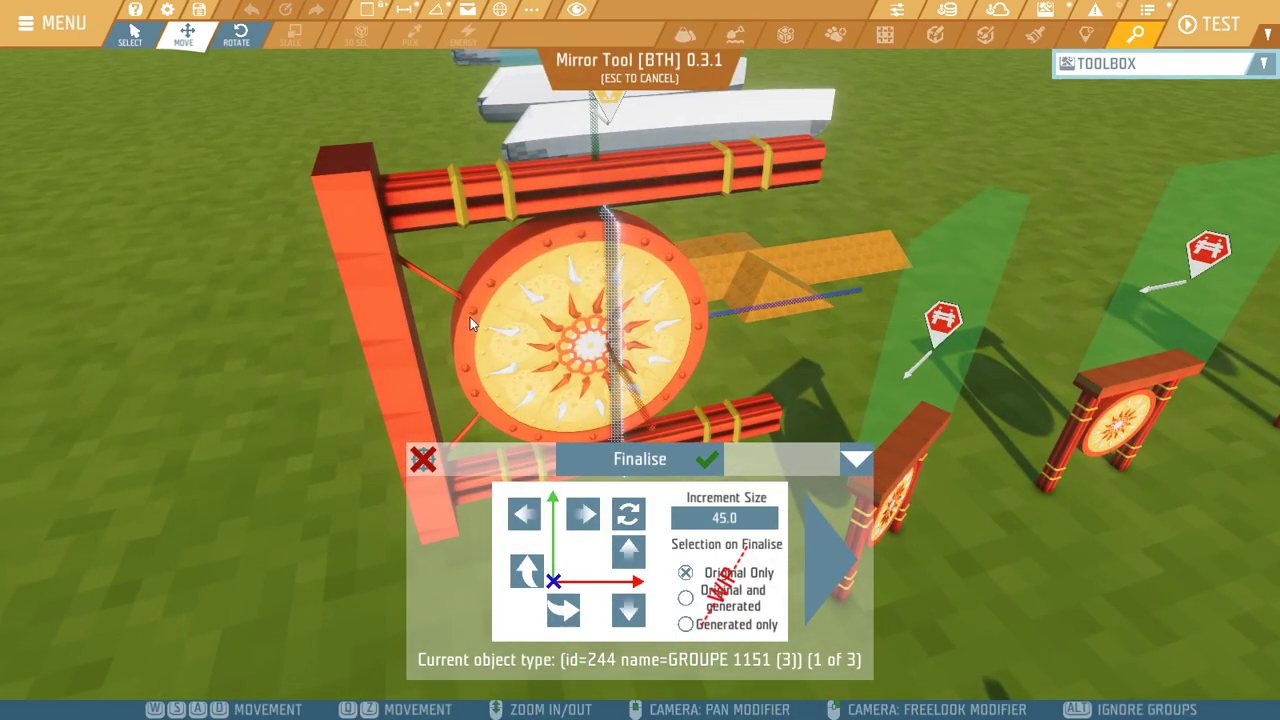
key(a)
right_drag(770, 310, 1057, 303)
key(z)
right_drag(517, 290, 960, 262)
key(a)
key(q)
key(a)
key(a)
right_drag(661, 352, 600, 334)
key(s)
key(d)
key(a)
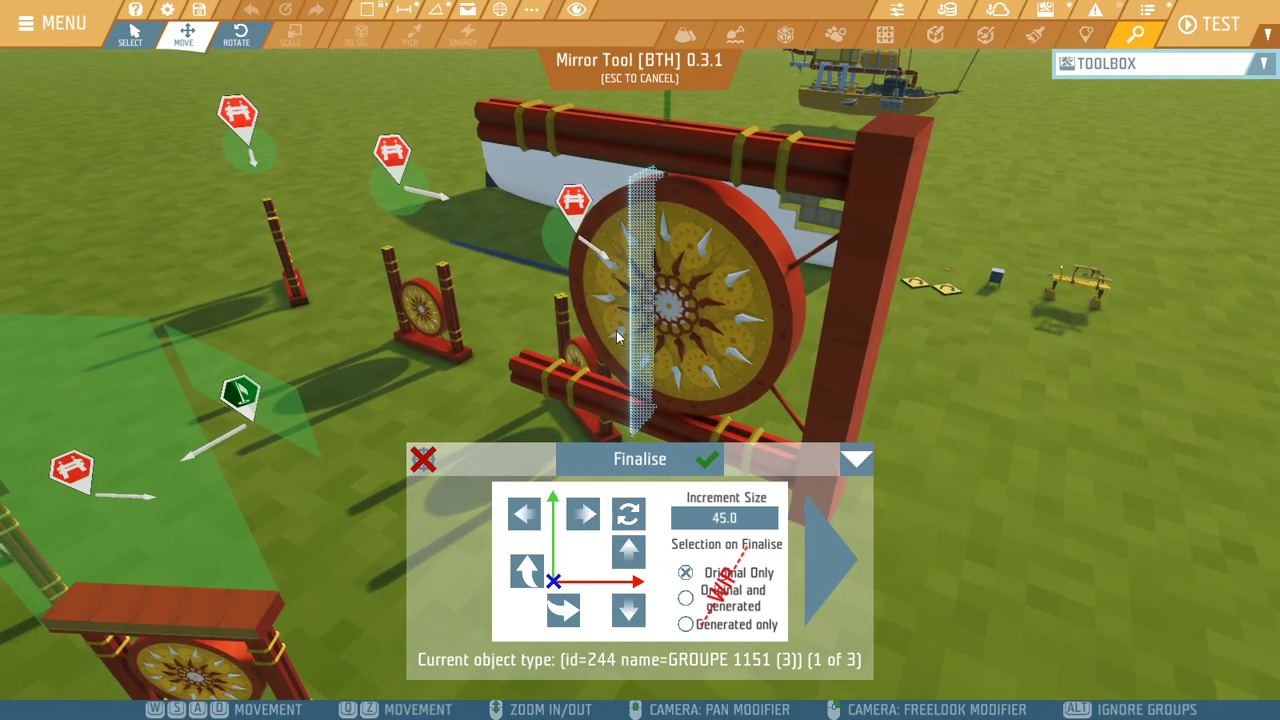
Tilt the first gong group's symmetry plane upward in 45-degree increments to test its effect on the preview
click(629, 550)
click(629, 555)
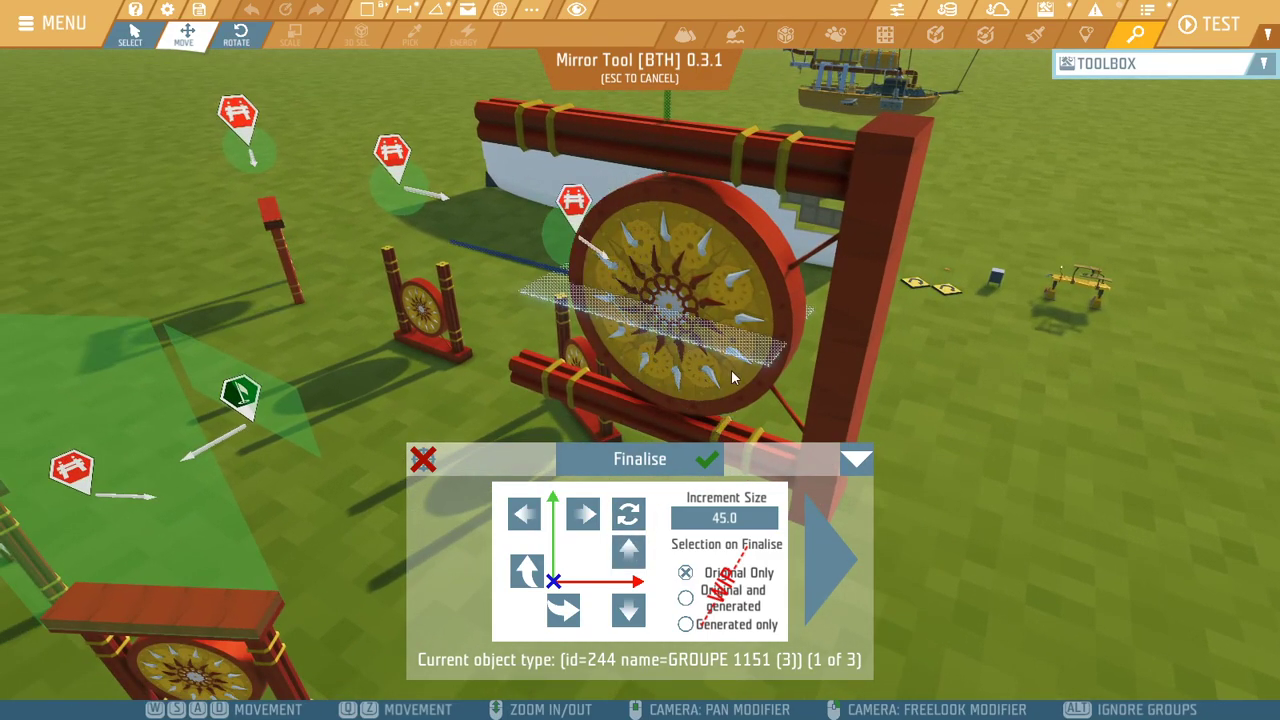
right_drag(775, 350, 645, 484)
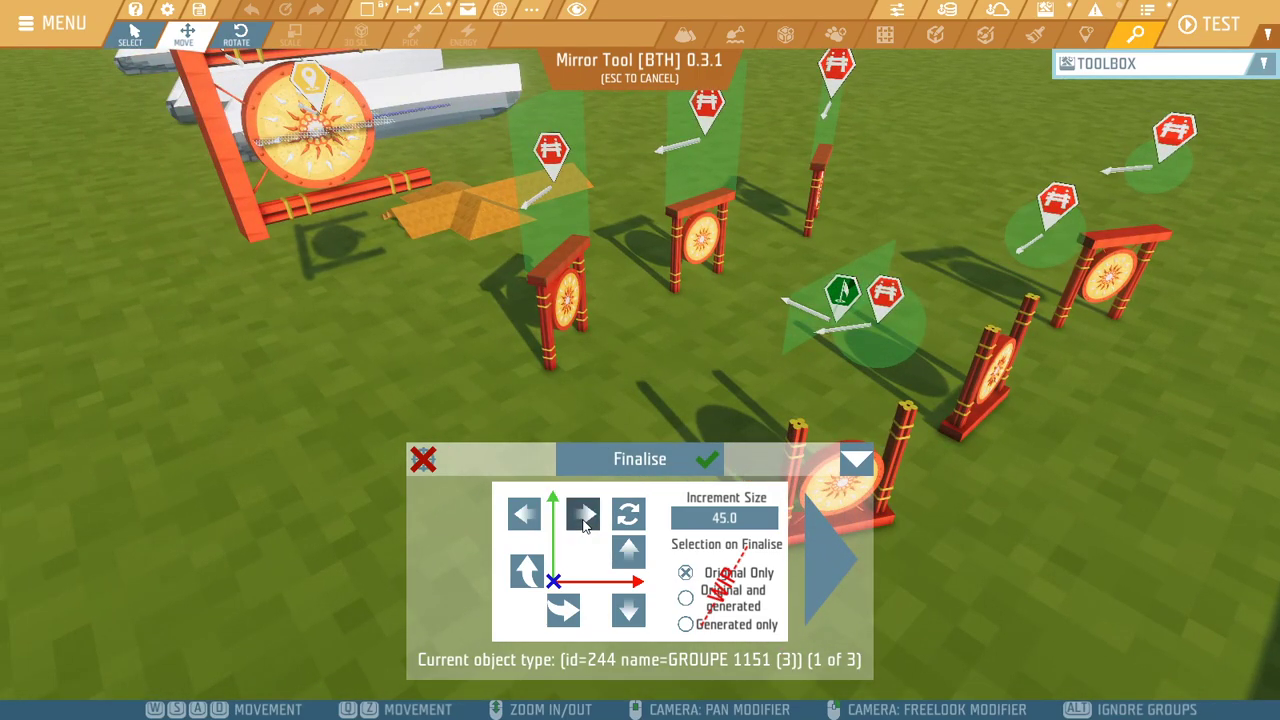
click(620, 561)
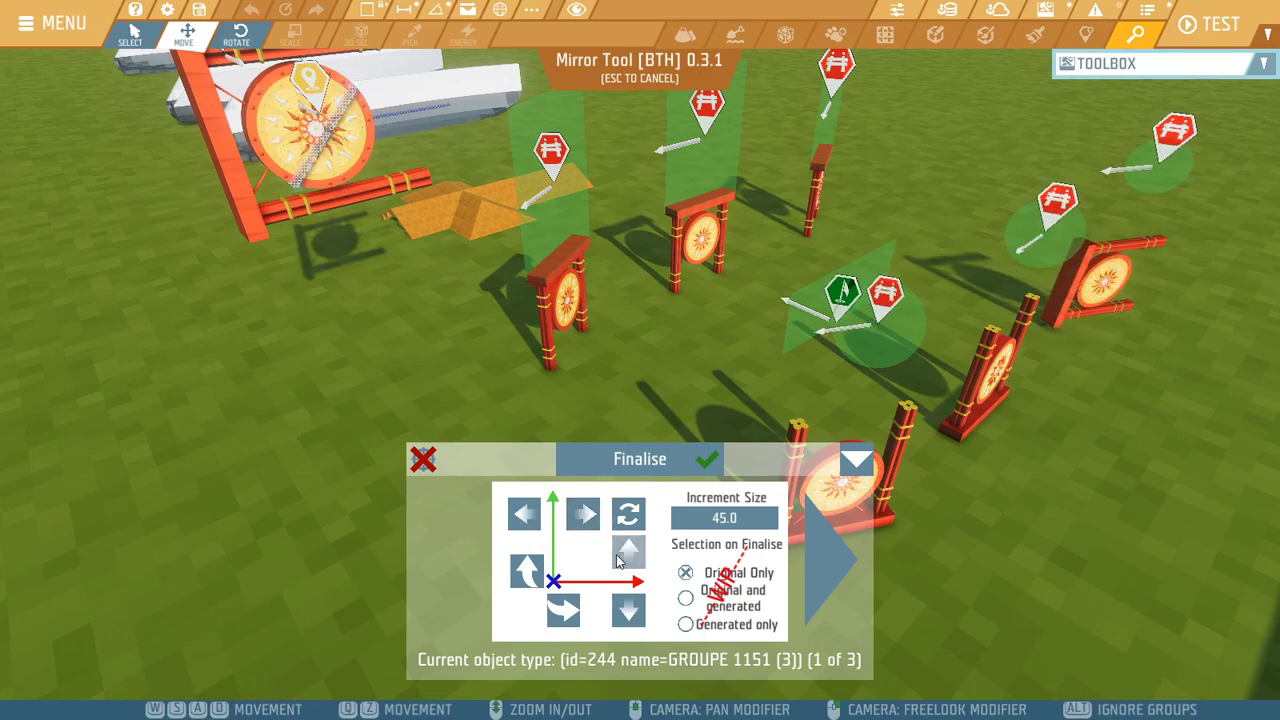
click(618, 561)
Roll the first gong group's symmetry plane in 45-degree increments and reset it to its default orientation
right_drag(566, 353, 665, 360)
key(d)
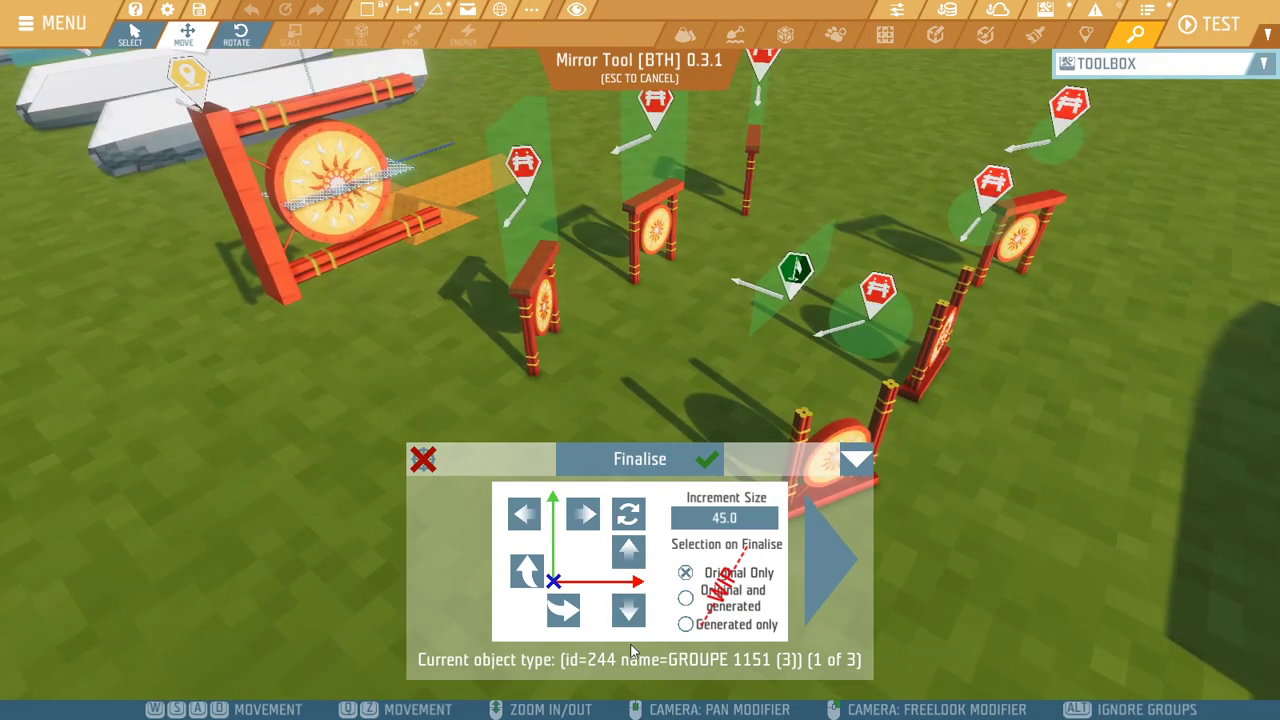
click(563, 614)
click(562, 612)
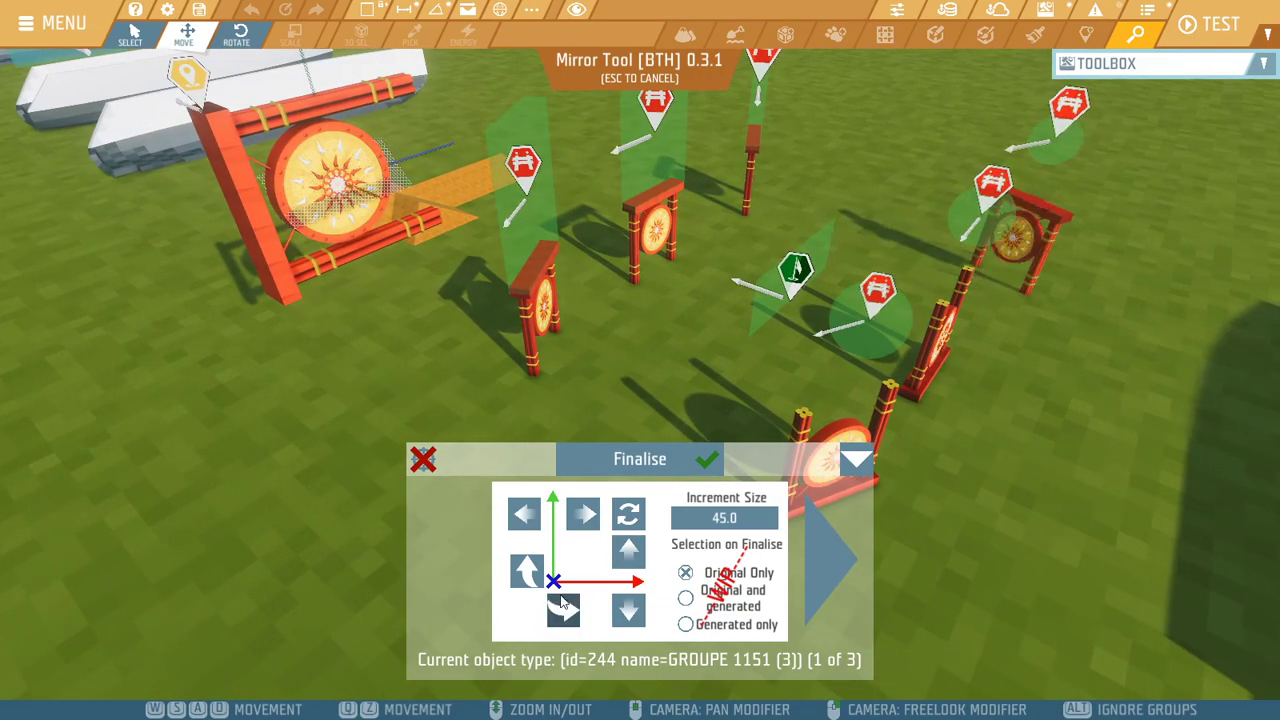
key(a)
right_drag(591, 380, 850, 380)
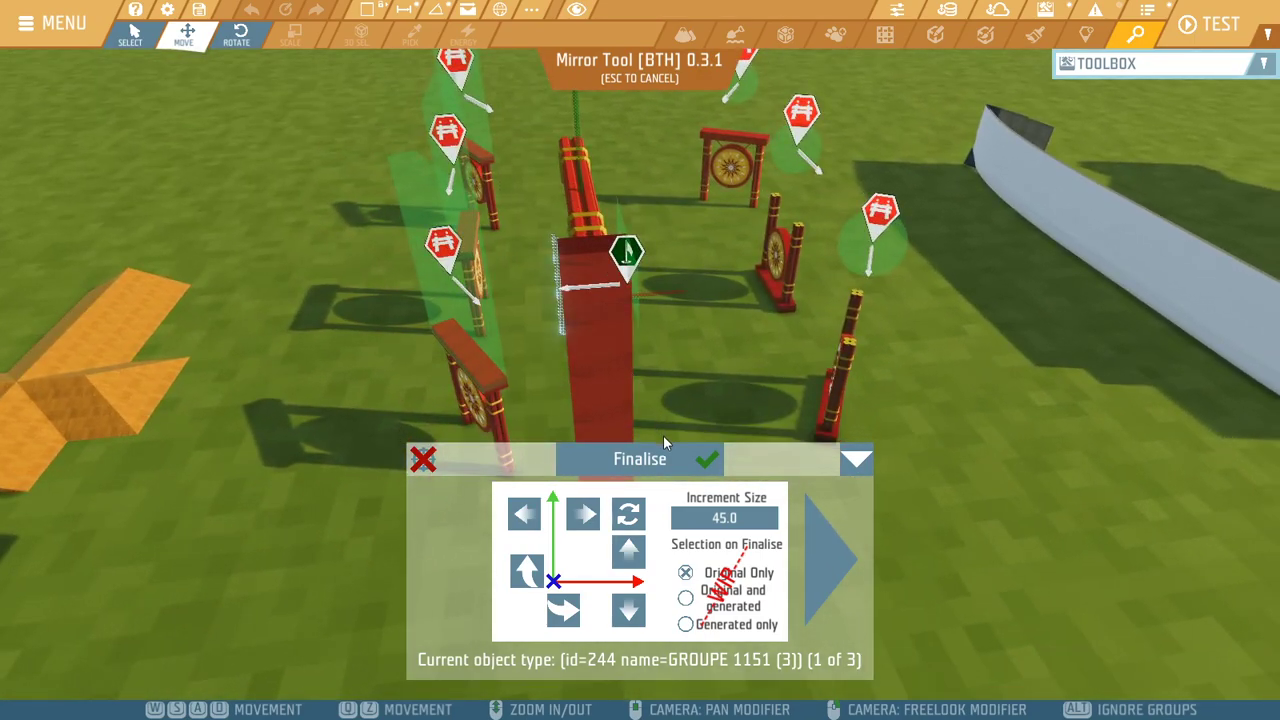
click(718, 465)
Compare the mirrored gong previews with the original gongs on the other side of the trigger zone
scroll(830, 484, up, 3)
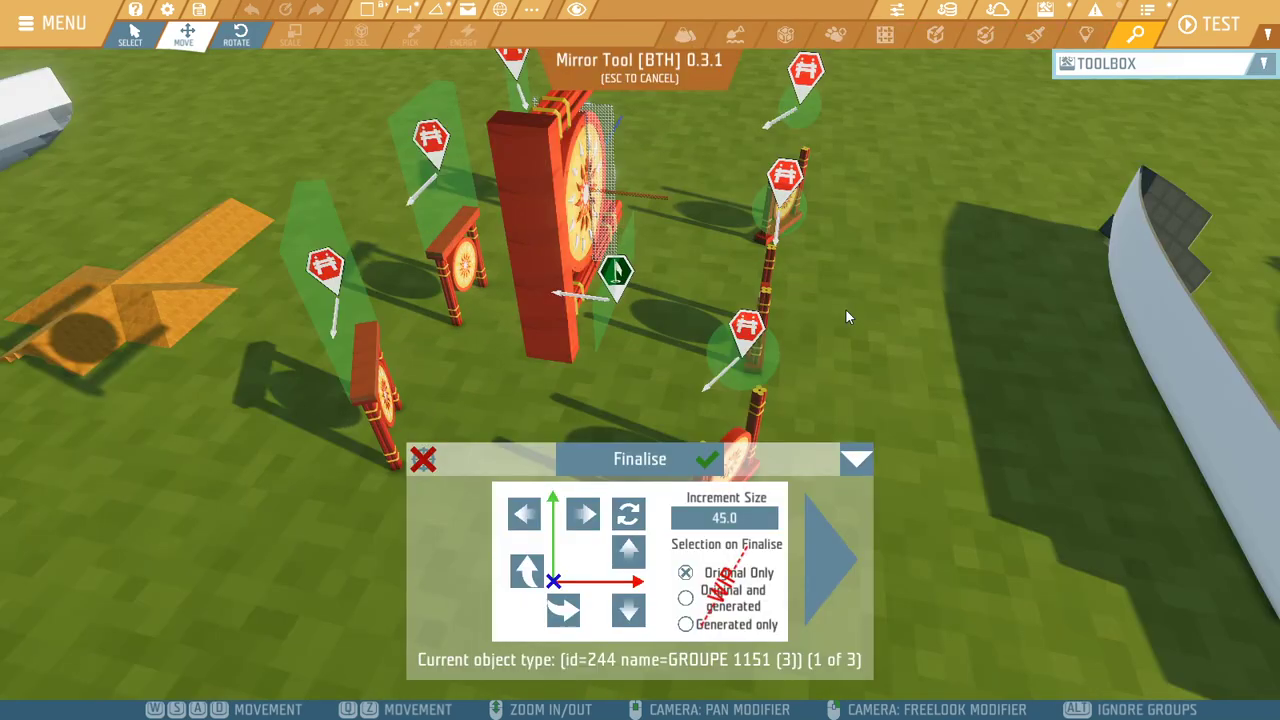
right_drag(861, 314, 665, 350)
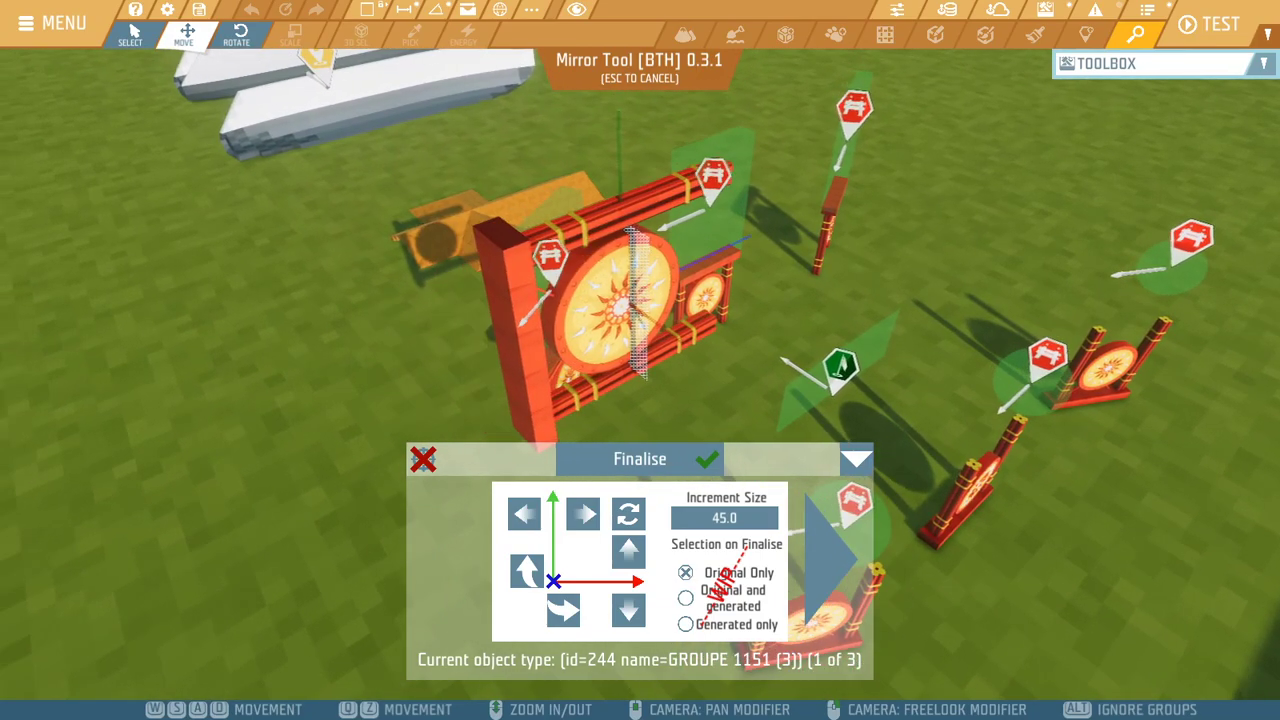
mouse_move(802, 322)
right_down()
mouse_move(660, 328)
mouse_move(816, 317)
right_up()
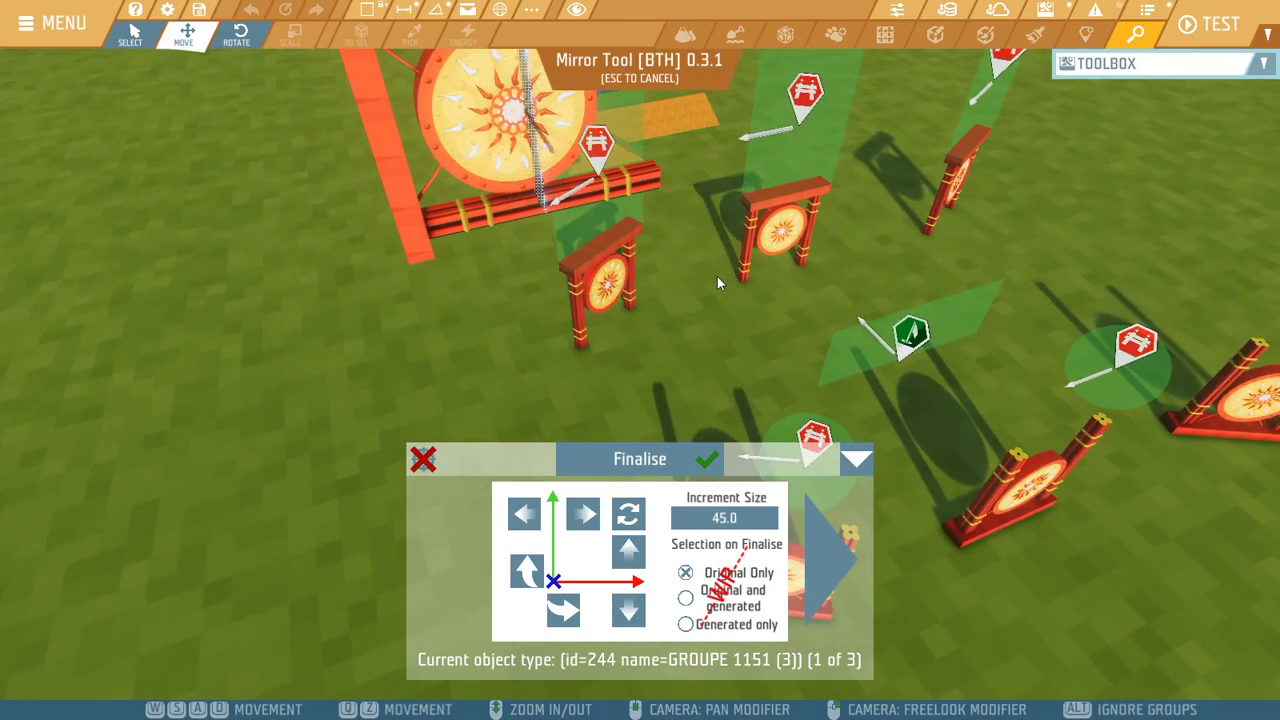
mouse_move(723, 289)
right_down()
mouse_move(771, 270)
mouse_move(975, 275)
mouse_move(858, 268)
mouse_move(722, 299)
right_up()
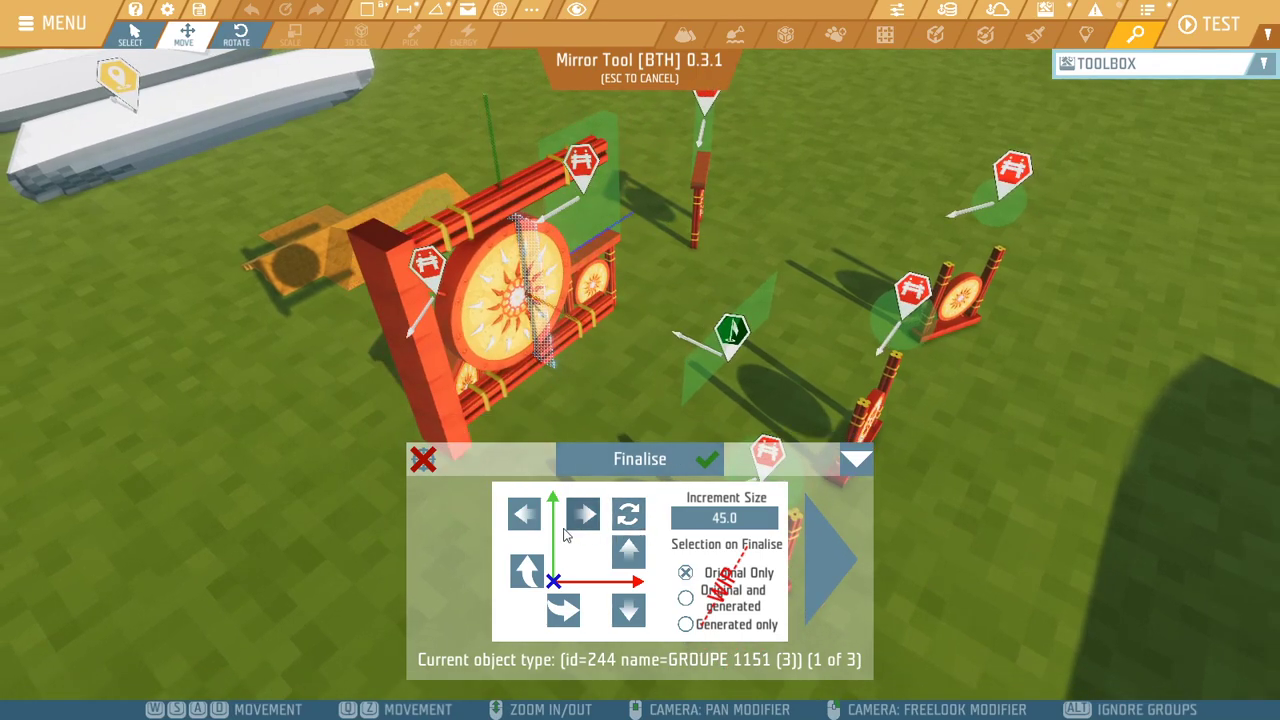
Switch to the third gong group and compare the mirrored gong previews with the originals across the trigger zone
click(840, 540)
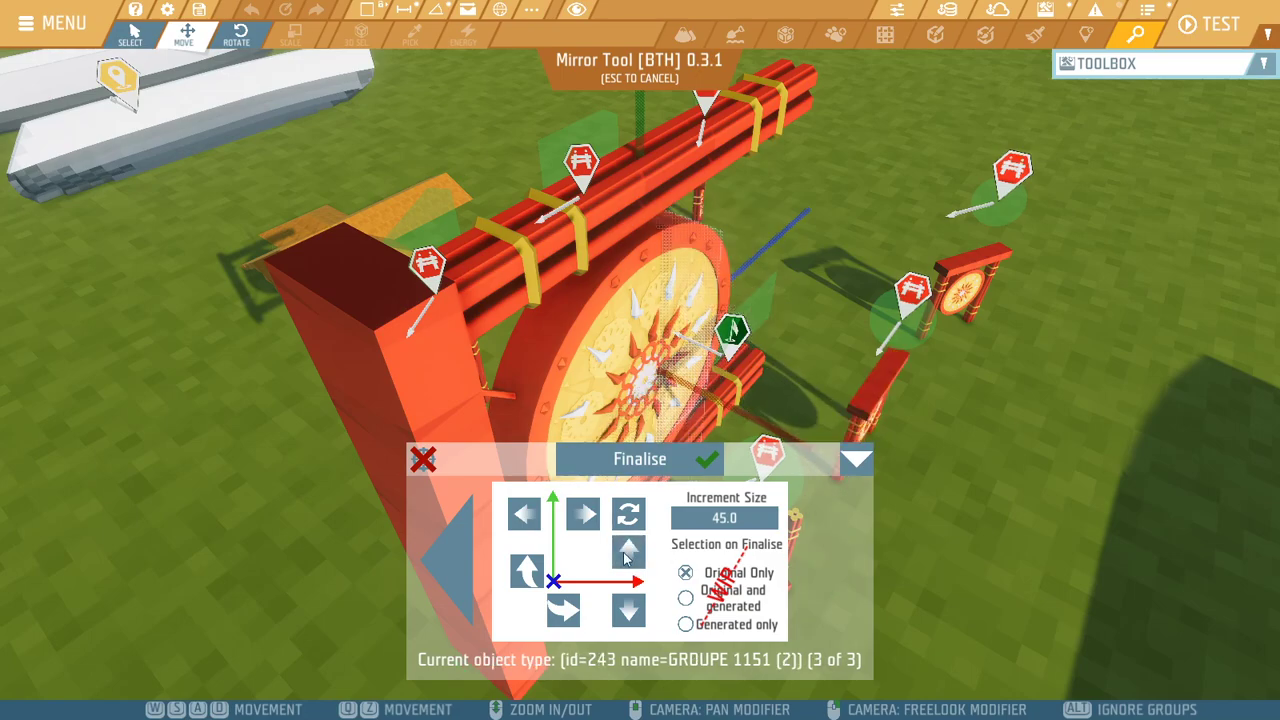
right_drag(700, 312, 408, 175)
scroll(729, 325, down, 3)
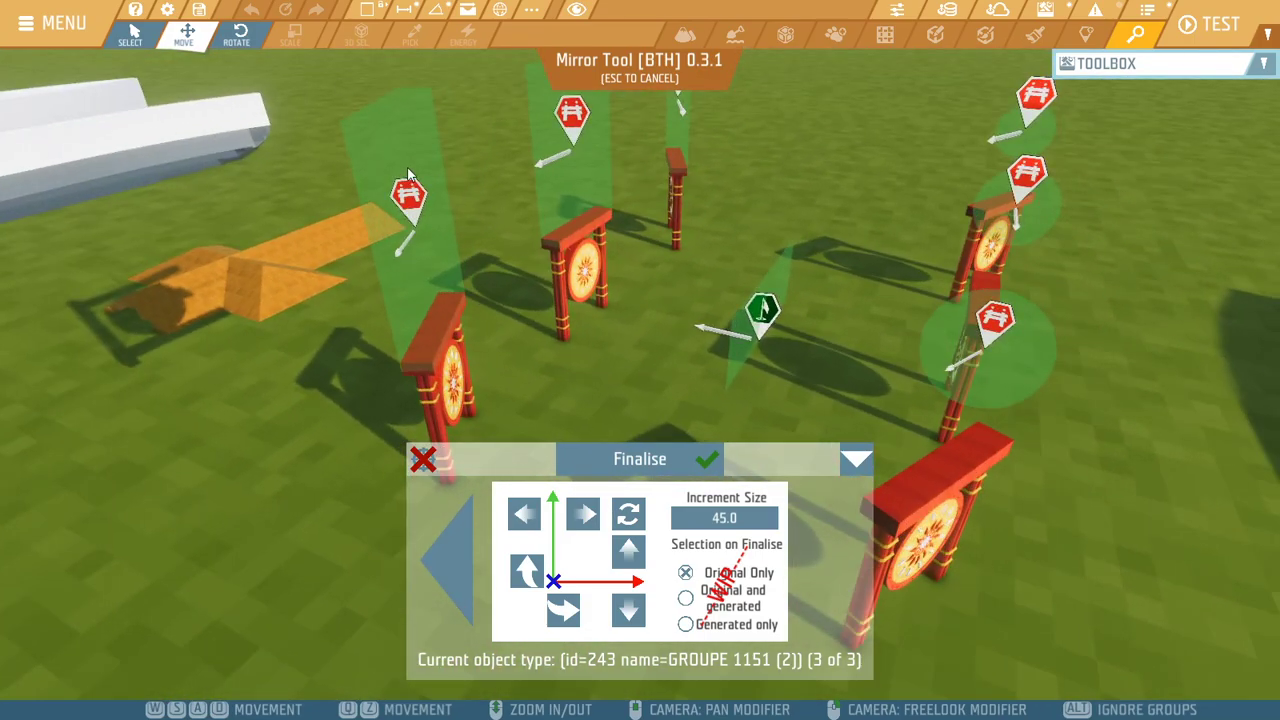
right_drag(682, 118, 805, 268)
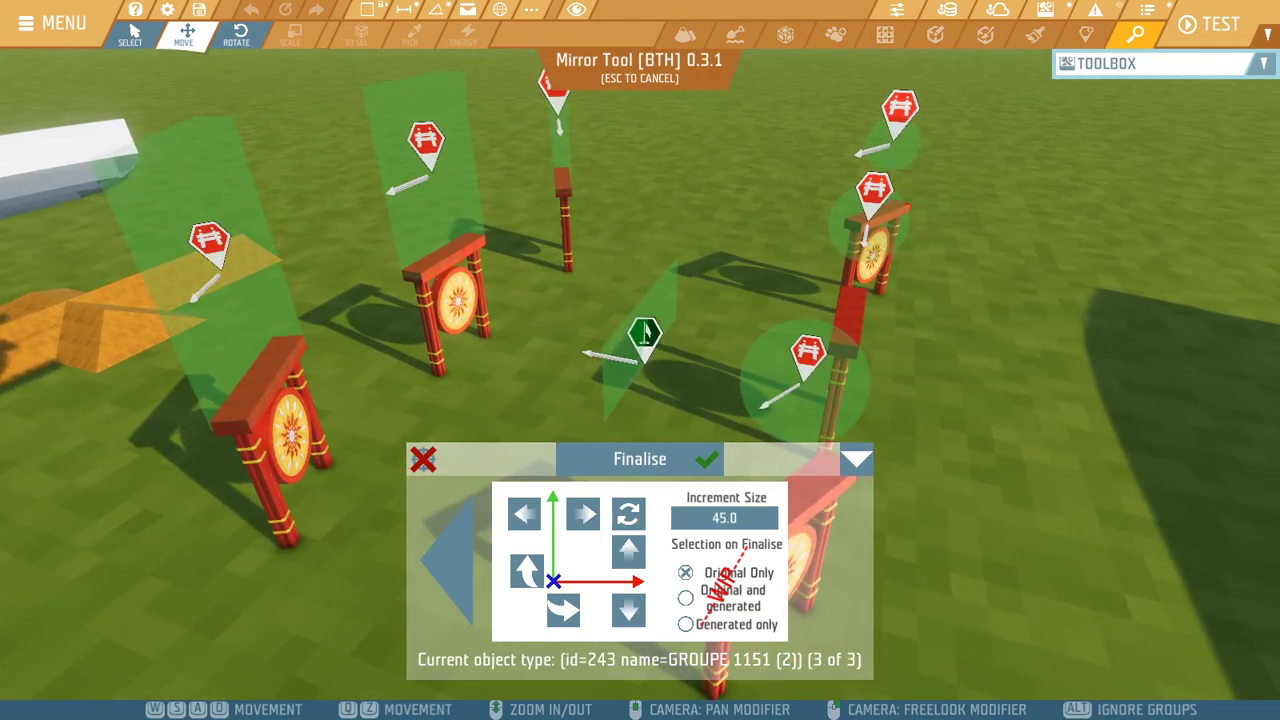
right_drag(650, 178, 757, 250)
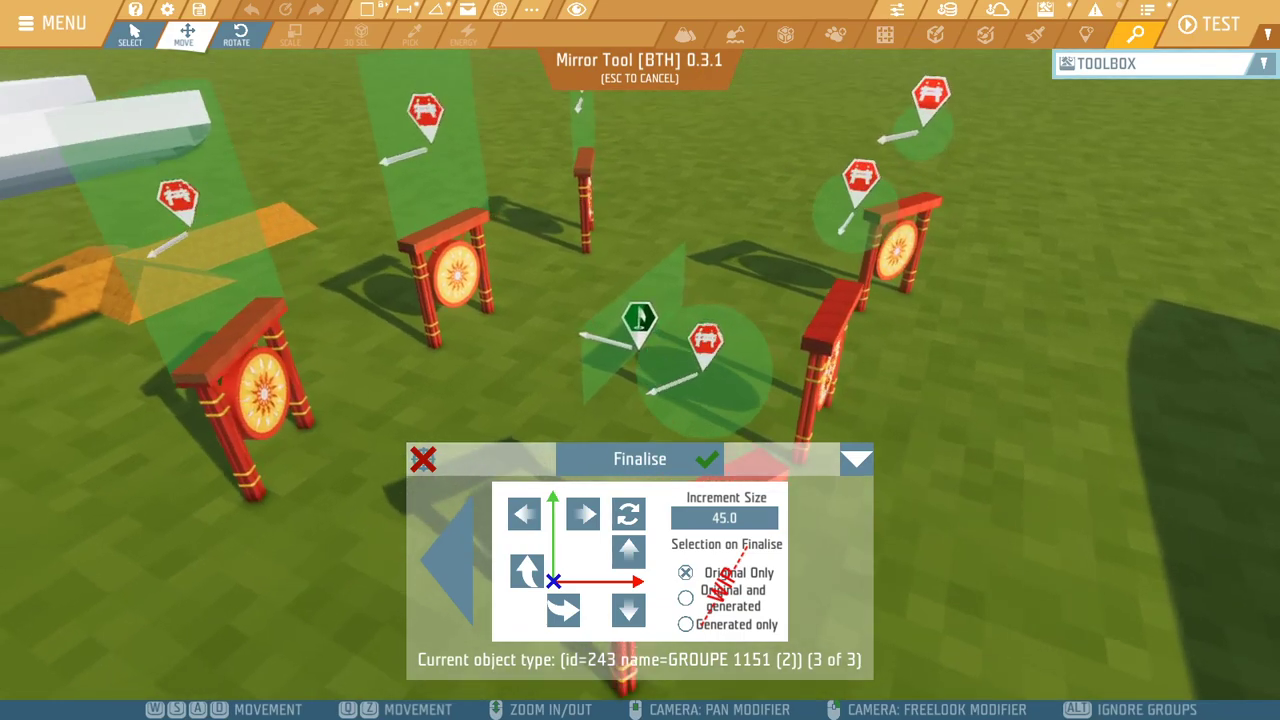
key(d)
right_drag(757, 250, 412, 194)
key(d)
key(d)
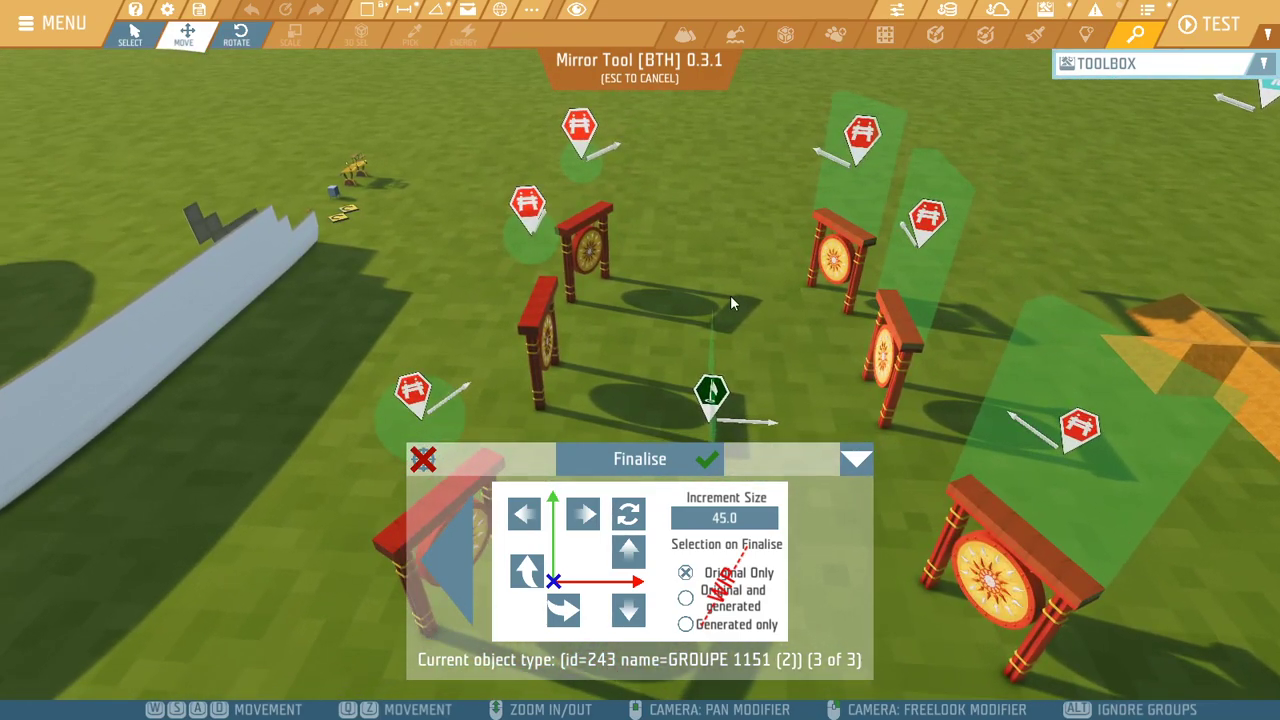
Examine the symmetry plane of the third gong group (GROUPE 1151 (2)) up close
key(s)
right_drag(719, 321, 508, 328)
key(s)
key(s)
key(w)
key(w)
key(d)
key(q)
key(w)
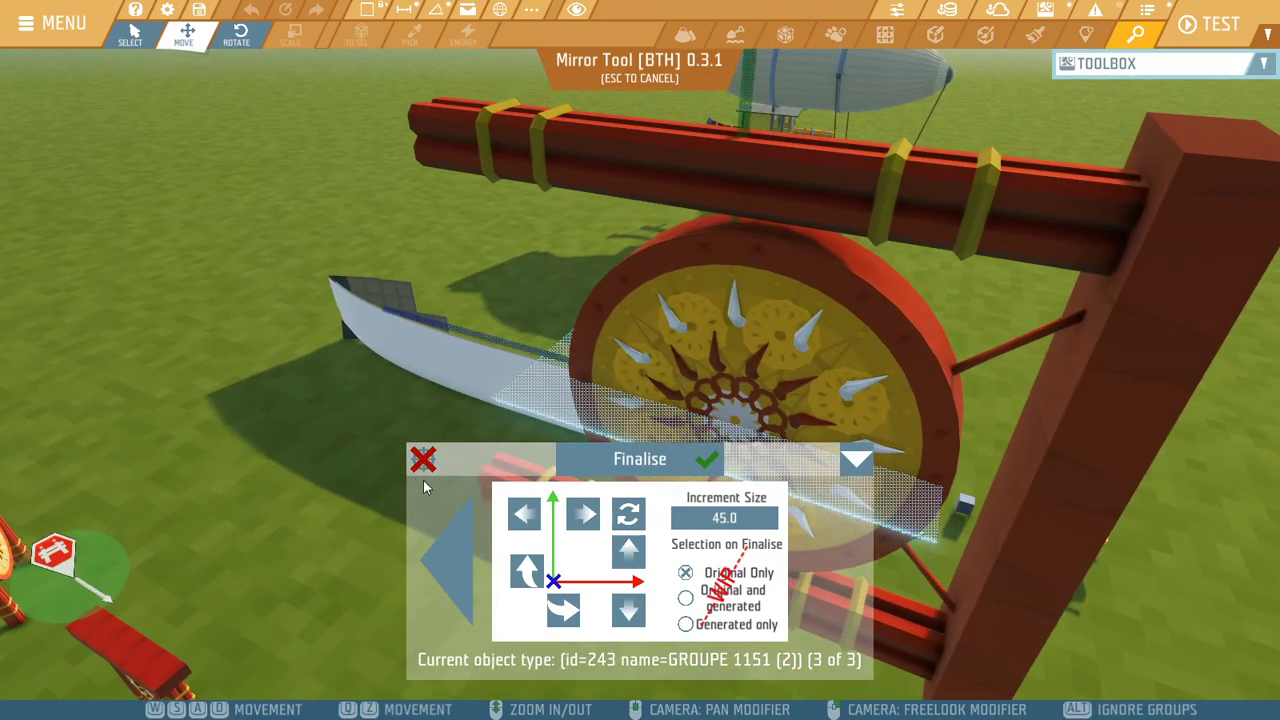
Toggle the camera focus on the current object while viewing the third gong group's symmetry plane from other angles
key(s)
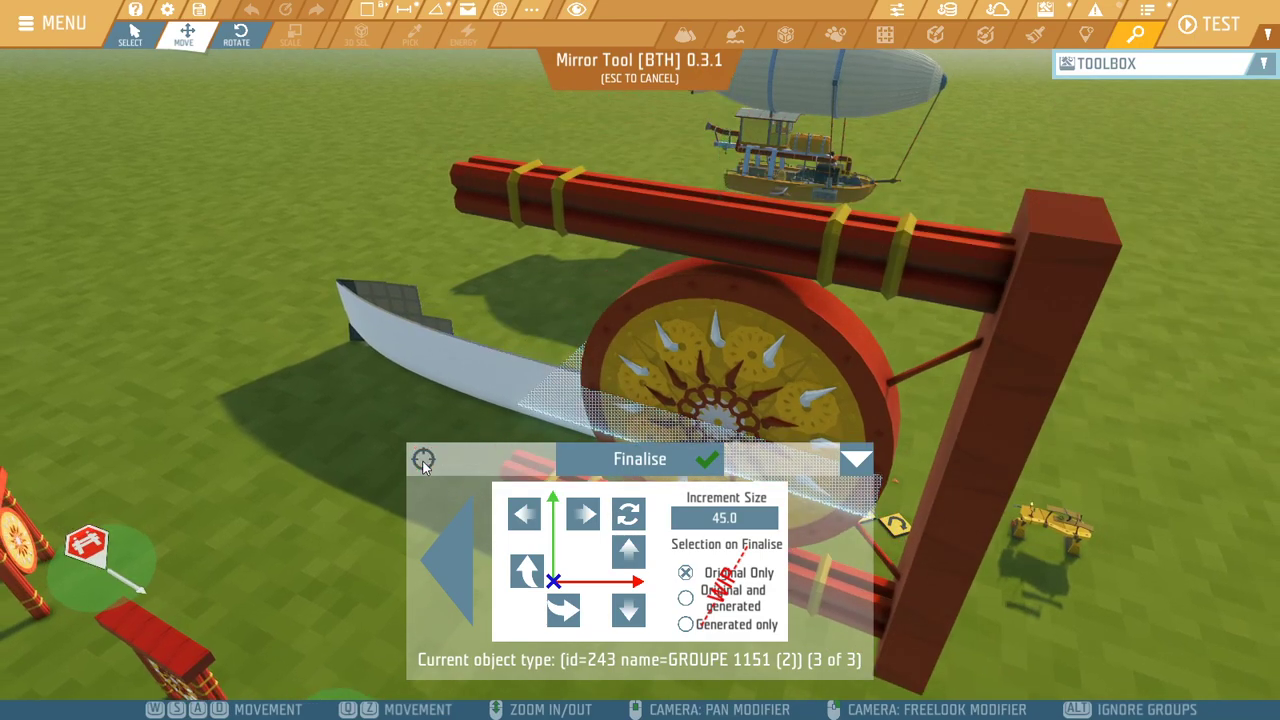
click(426, 458)
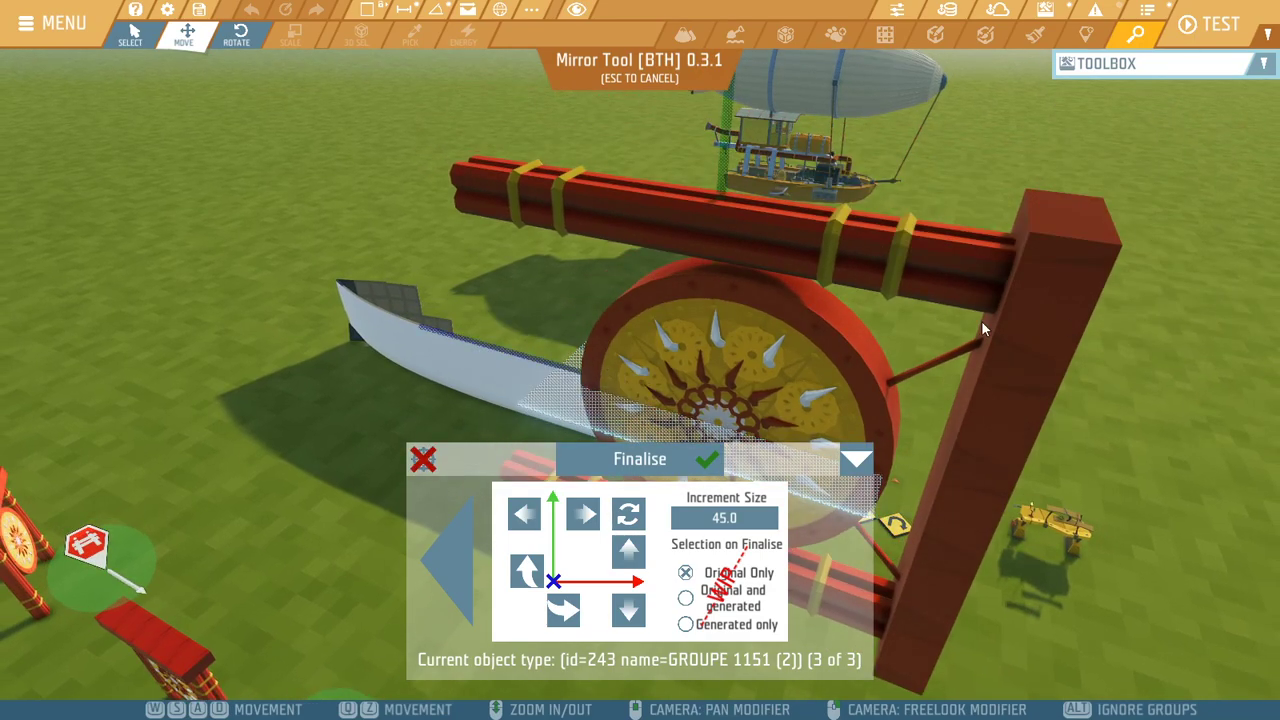
right_drag(1068, 321, 1180, 260)
right_drag(400, 310, 674, 379)
scroll(737, 395, up, 4)
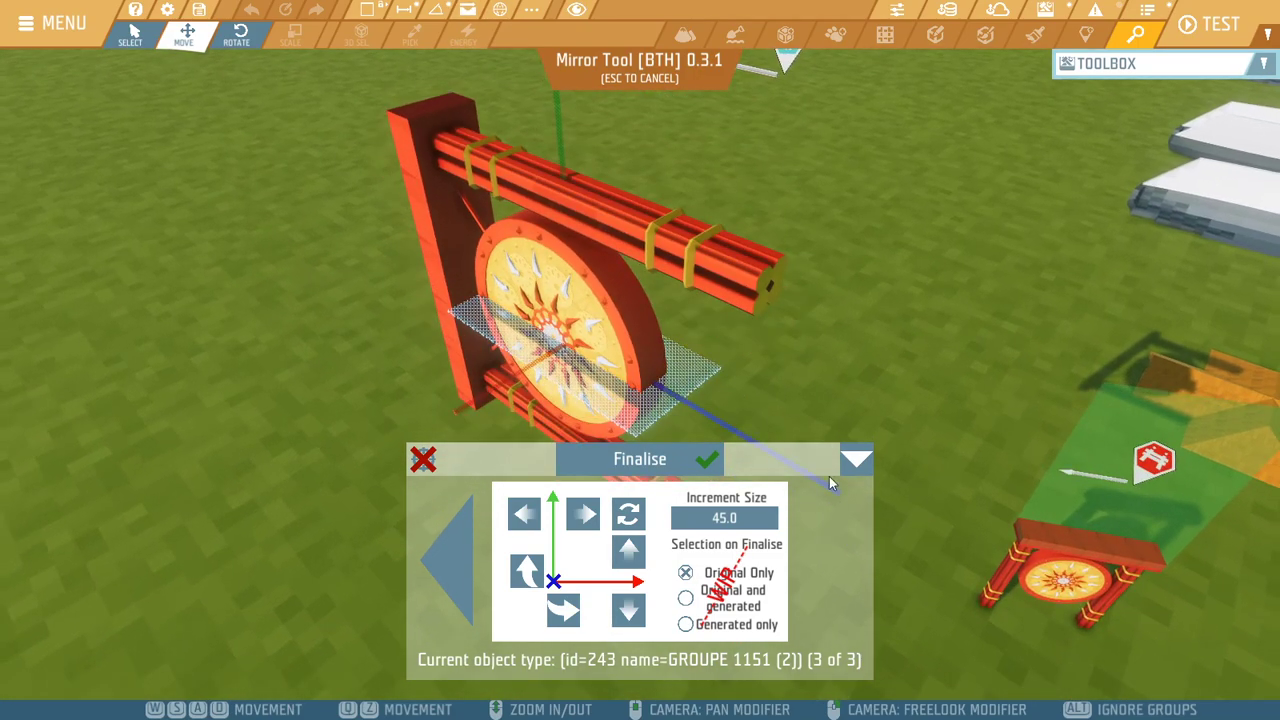
click(425, 459)
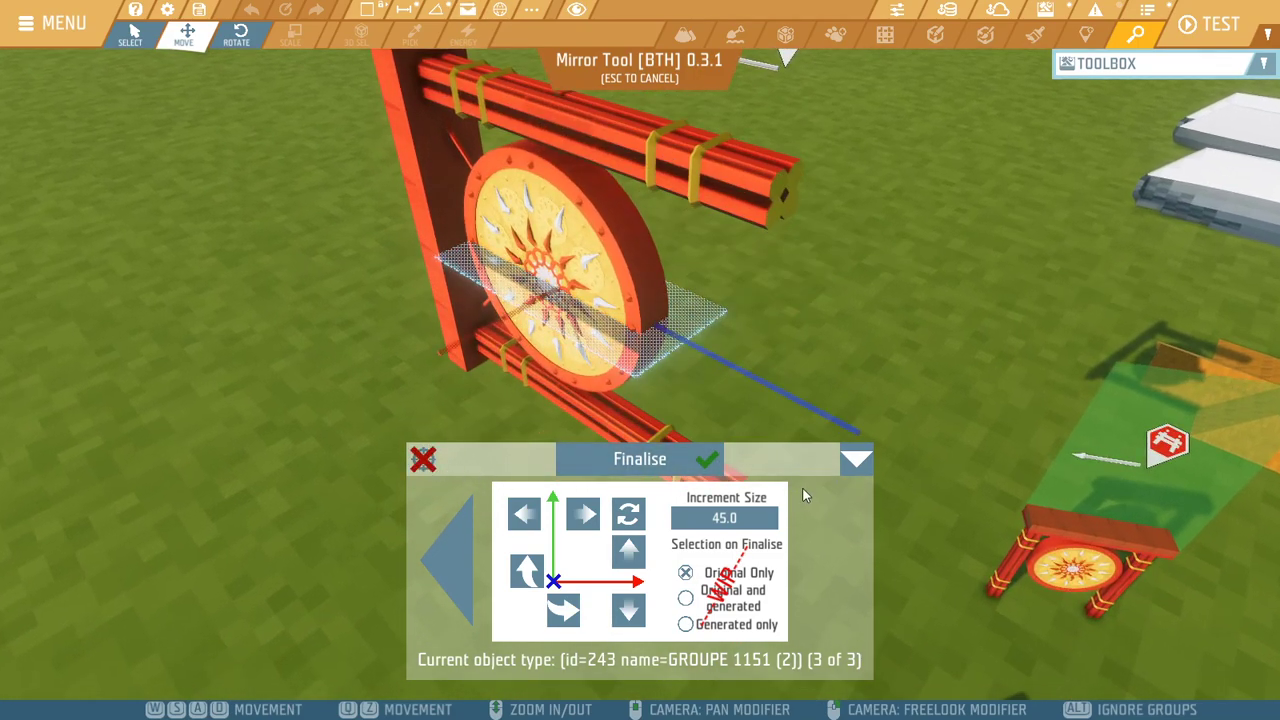
Collapse the symmetry plane controls, view the gong previews unobstructed and finalise the mirrored gong groups
click(864, 466)
key(a)
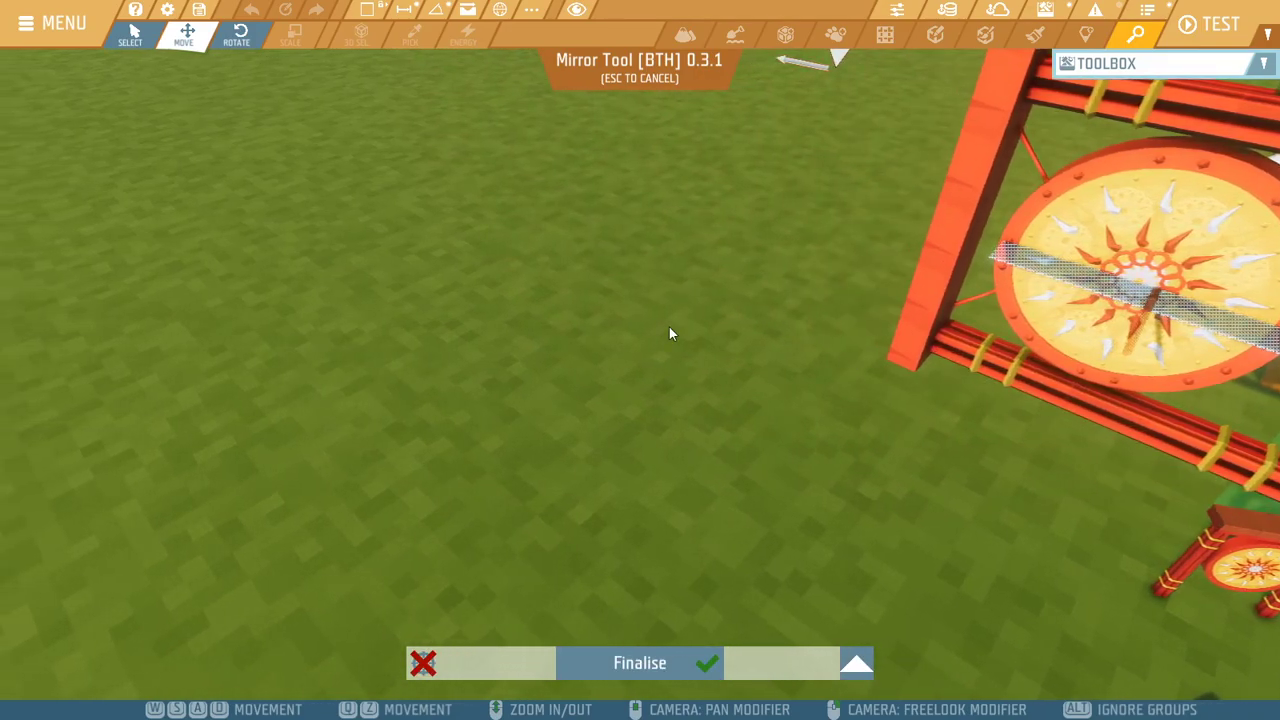
right_drag(713, 321, 860, 300)
key(a)
right_drag(500, 380, 612, 453)
click(686, 662)
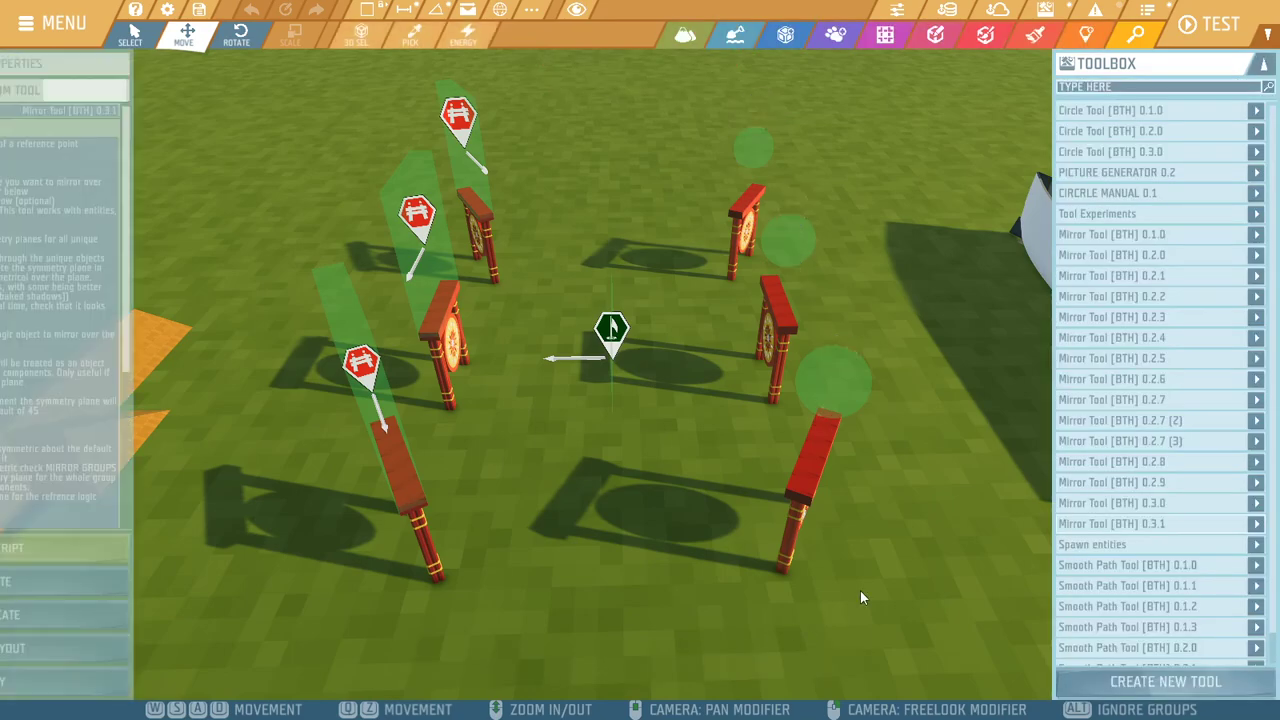
Move the trigger zone from between the gongs to the open side of the hull built from traffic signs
key(s)
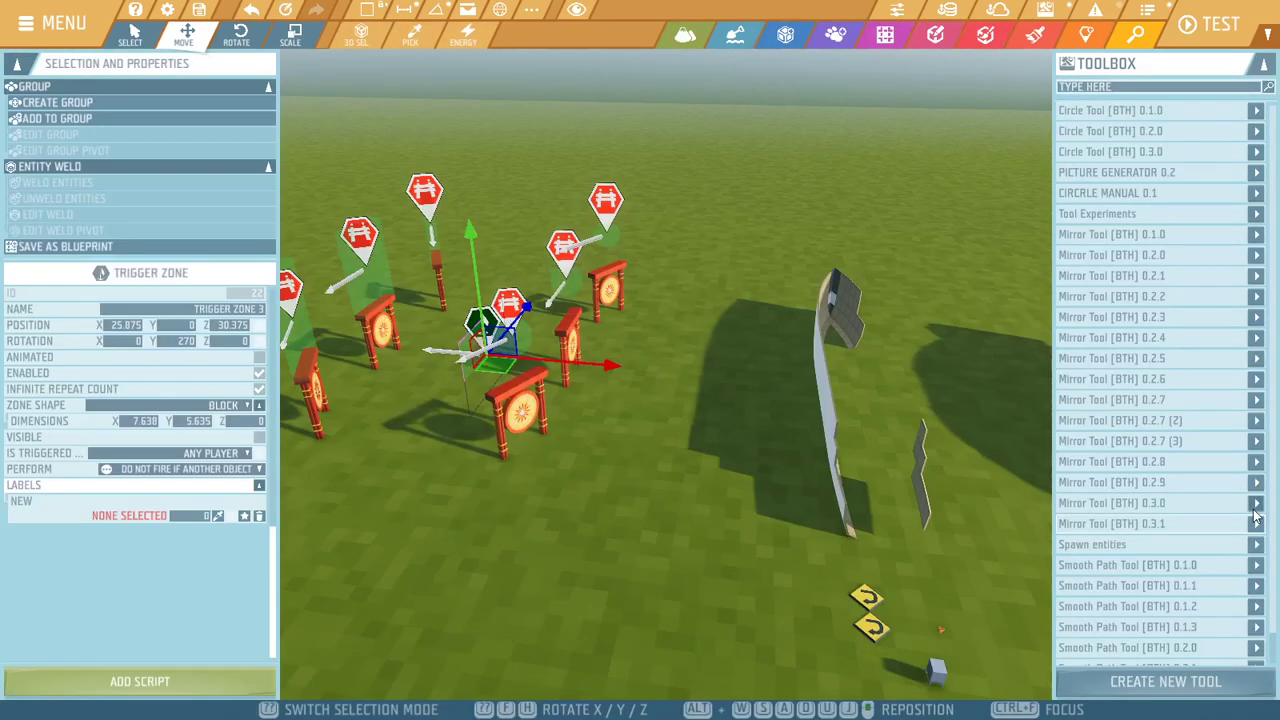
mouse_move(585, 320)
right_down()
mouse_move(592, 358)
mouse_move(680, 430)
mouse_move(608, 388)
mouse_move(561, 325)
right_up()
key(w)
key(d)
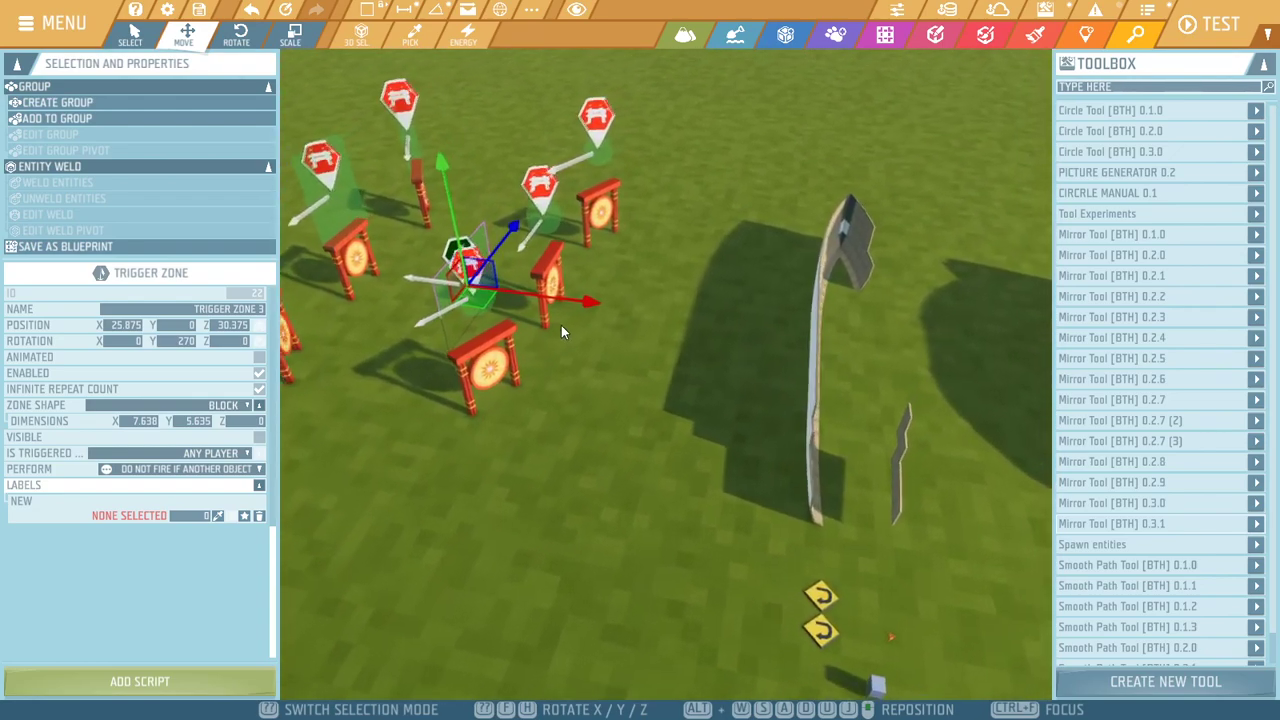
drag(536, 315, 1025, 409)
key(d)
key(w)
right_drag(898, 466, 1040, 385)
key(a)
key(a)
click(762, 480)
Select all the traffic sign pieces of the curved hull and the loose strip, and start Mirror Tool [BTH] 0.3.1
key(q)
right_drag(837, 452, 670, 530)
key(s)
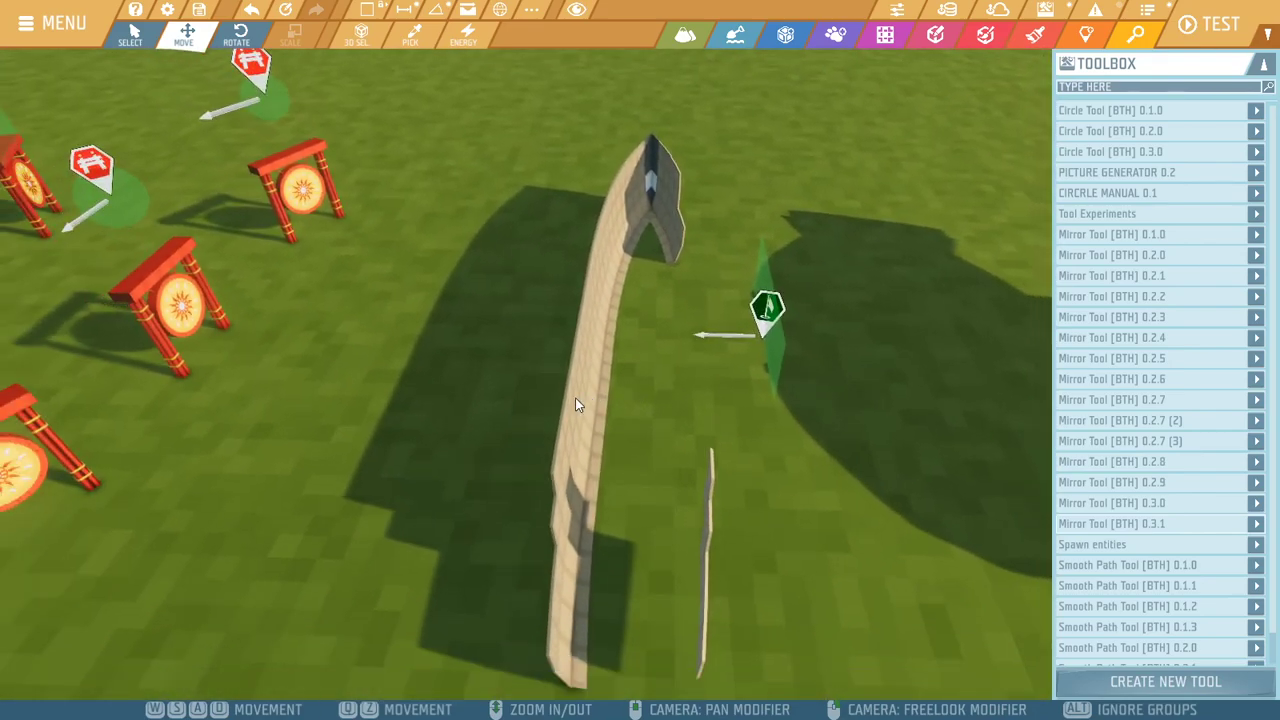
click(580, 395)
key(s)
right_drag(675, 371, 620, 238)
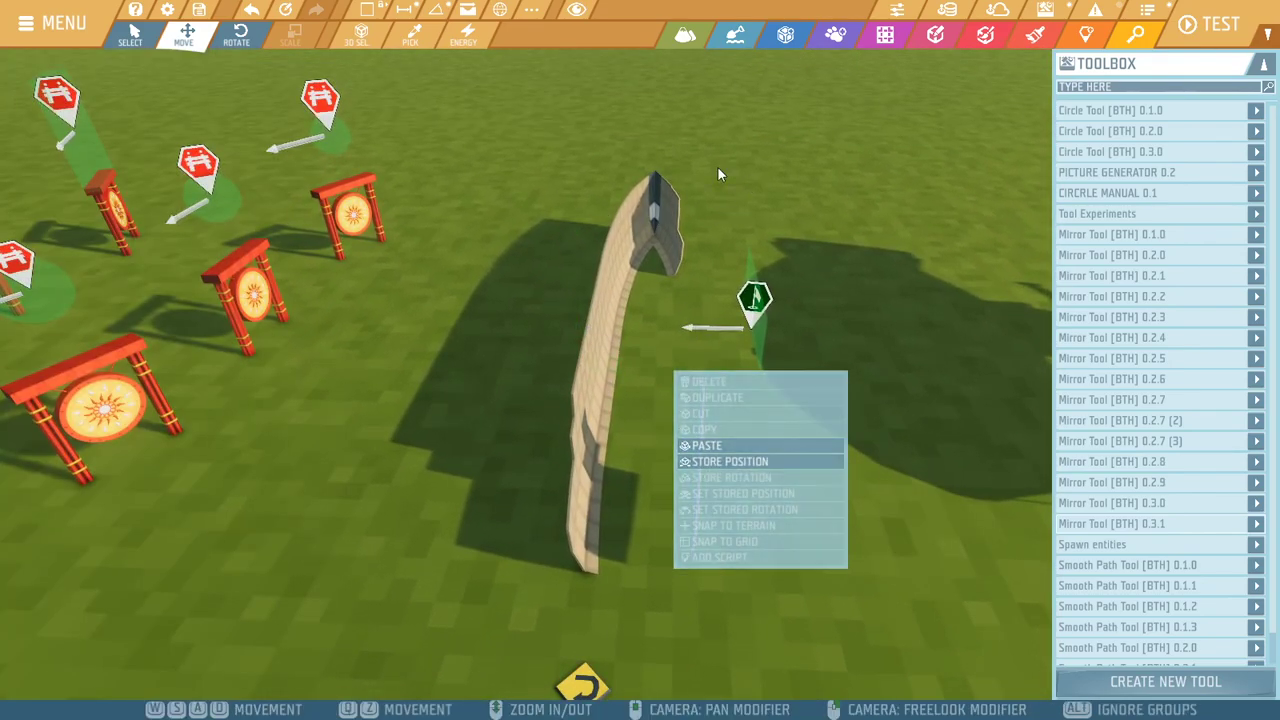
drag(541, 155, 601, 341)
drag(709, 595, 709, 595)
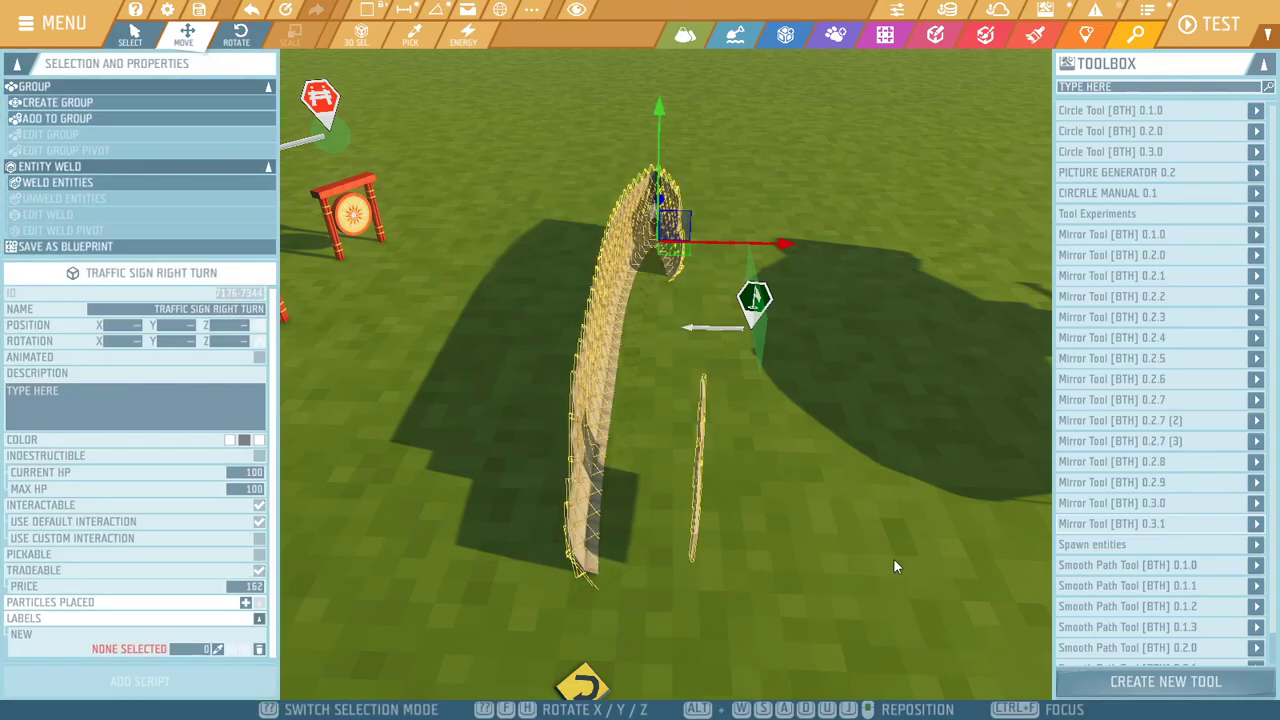
click(1255, 526)
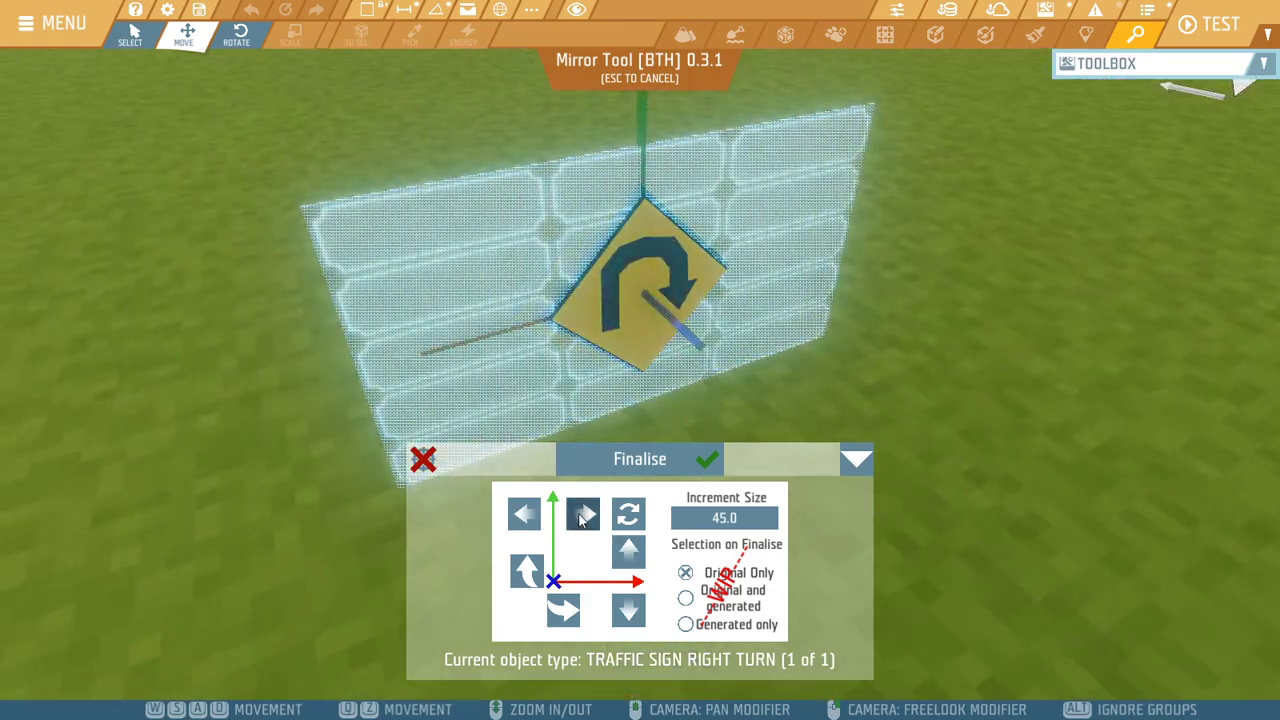
Try rotating the traffic sign's symmetry plane by a 45-degree increment and check the mirrored hull preview from several sides
click(580, 515)
right_drag(805, 355, 800, 70)
key(a)
key(d)
key(s)
right_drag(845, 343, 1050, 400)
key(w)
right_drag(640, 300, 730, 440)
key(s)
key(s)
right_drag(1220, 270, 1055, 380)
click(640, 458)
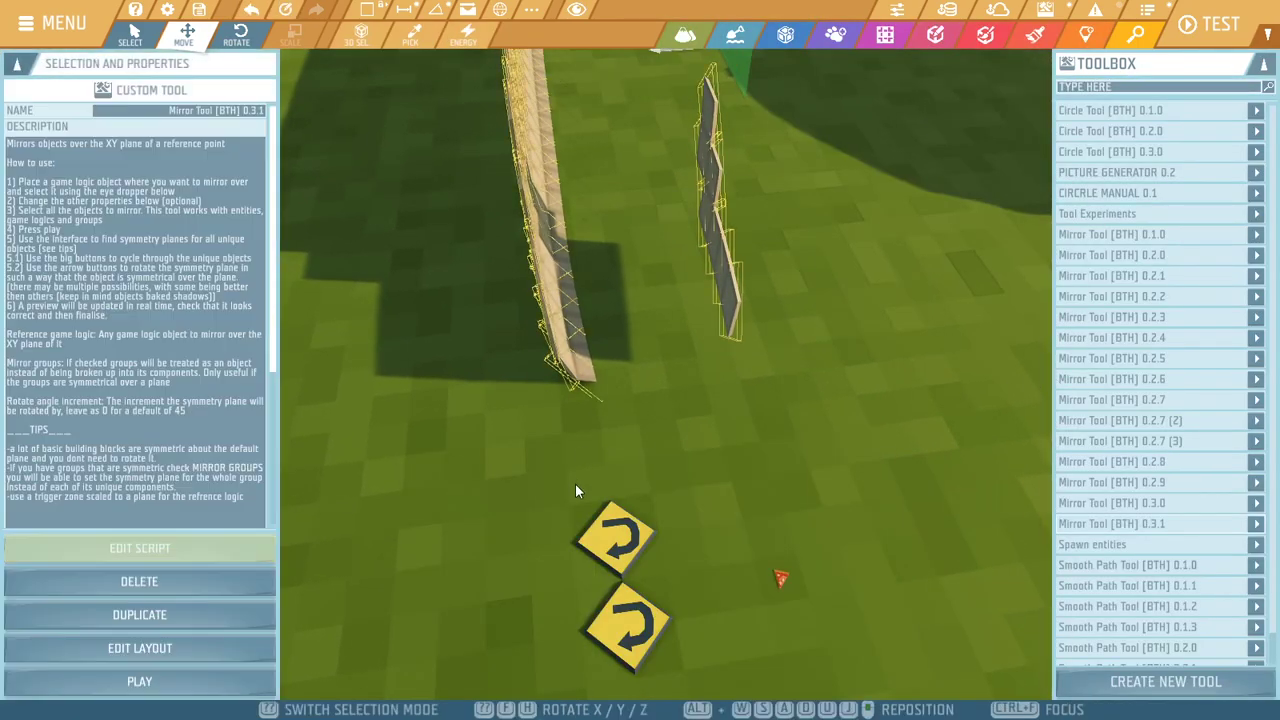
Inspect the traffic sign pieces up close, including their thin edges and corners
click(701, 405)
right_drag(698, 513, 690, 469)
key(w)
click(690, 419)
key(w)
key(z)
click(812, 514)
right_drag(814, 516, 780, 510)
key(w)
key(w)
key(w)
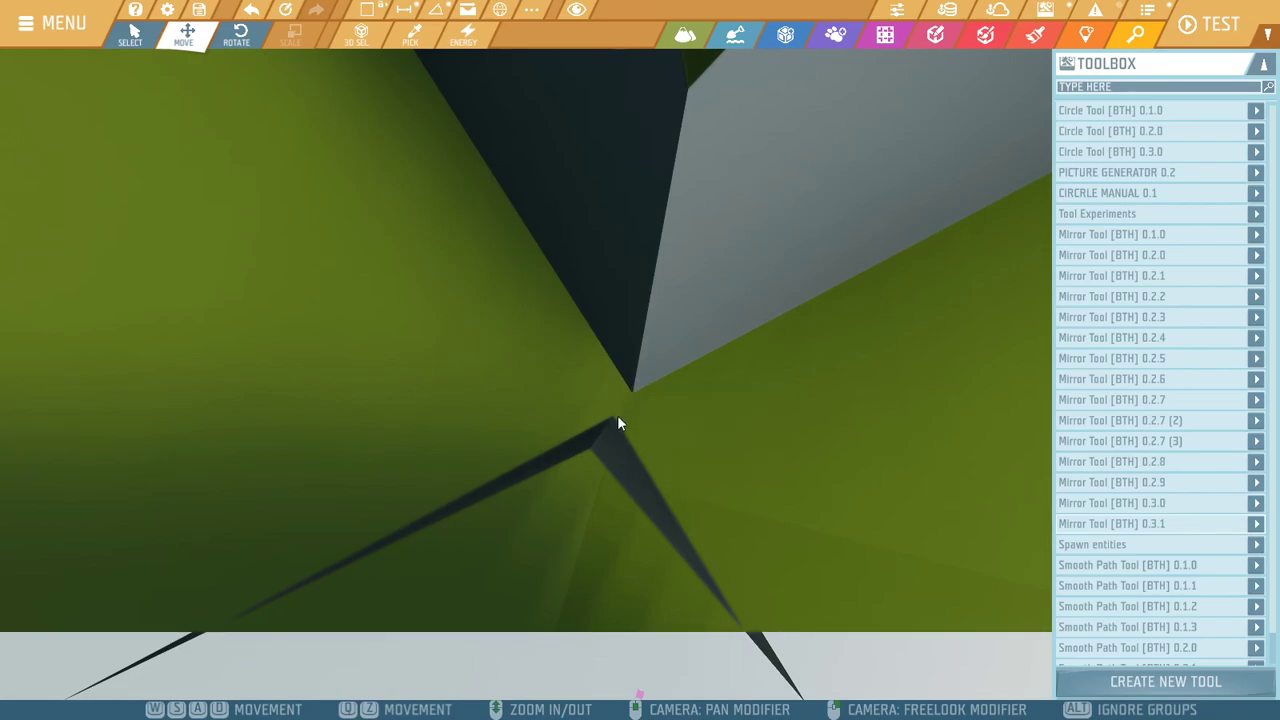
right_drag(617, 415, 643, 230)
key(s)
key(s)
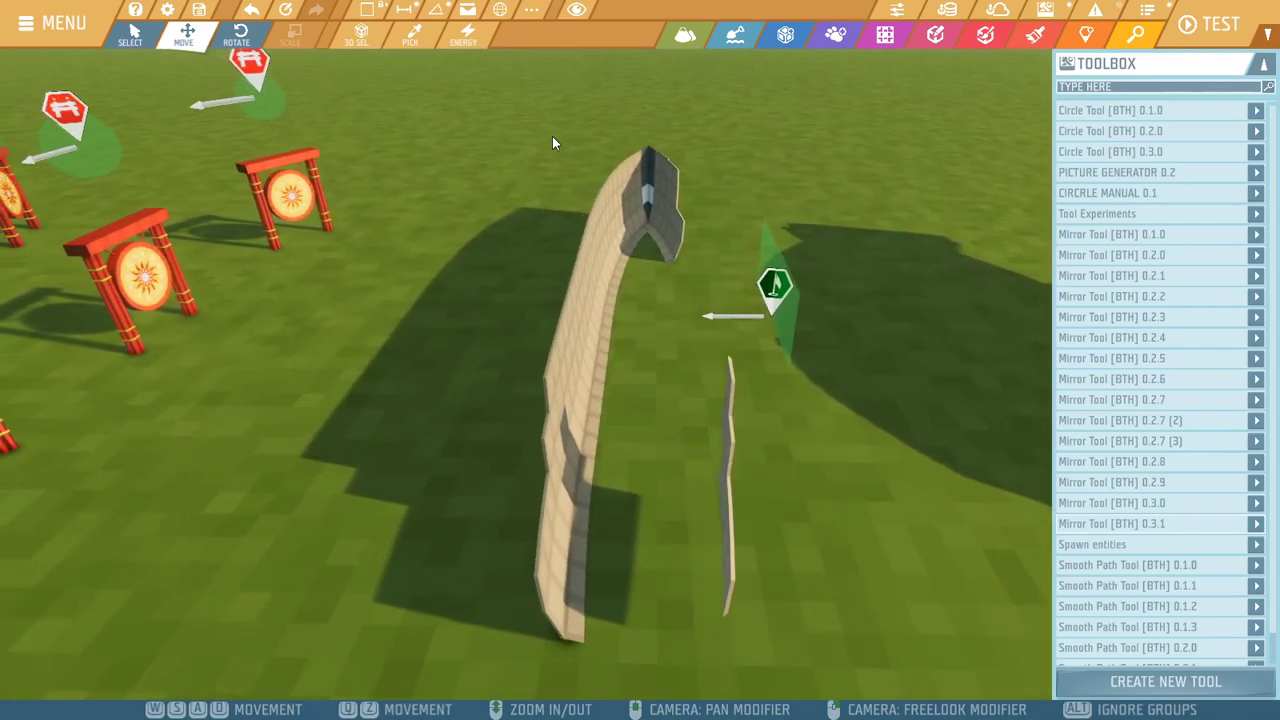
Reselect the hull's traffic sign pieces, restart Mirror Tool [BTH] 0.3.1 and rotate the symmetry plane in 45-degree increments
drag(737, 651, 738, 645)
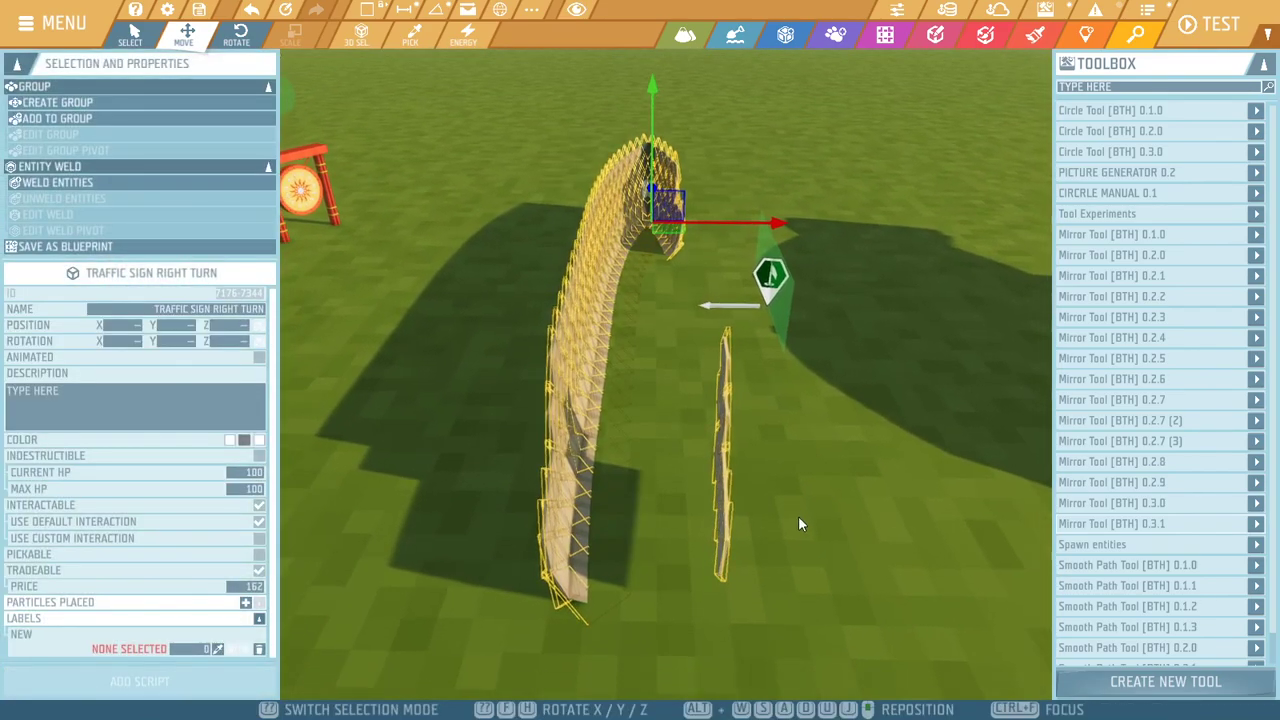
click(1256, 525)
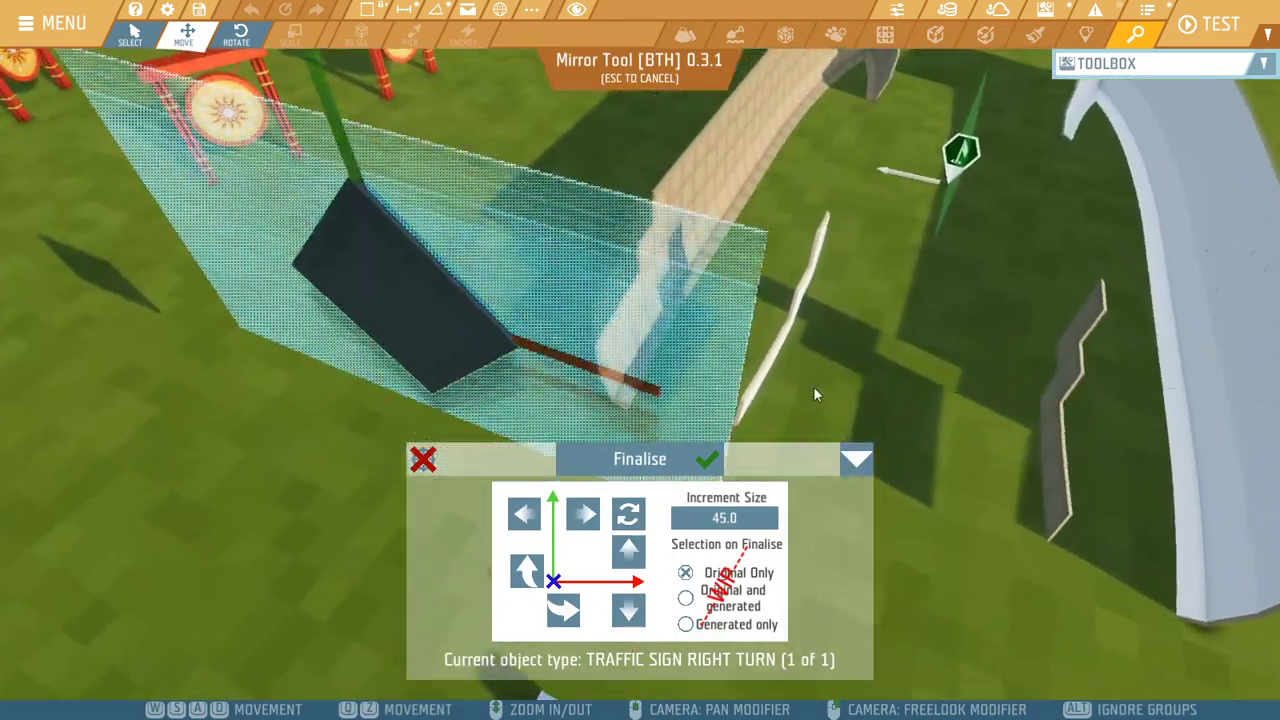
click(586, 515)
click(586, 515)
key(z)
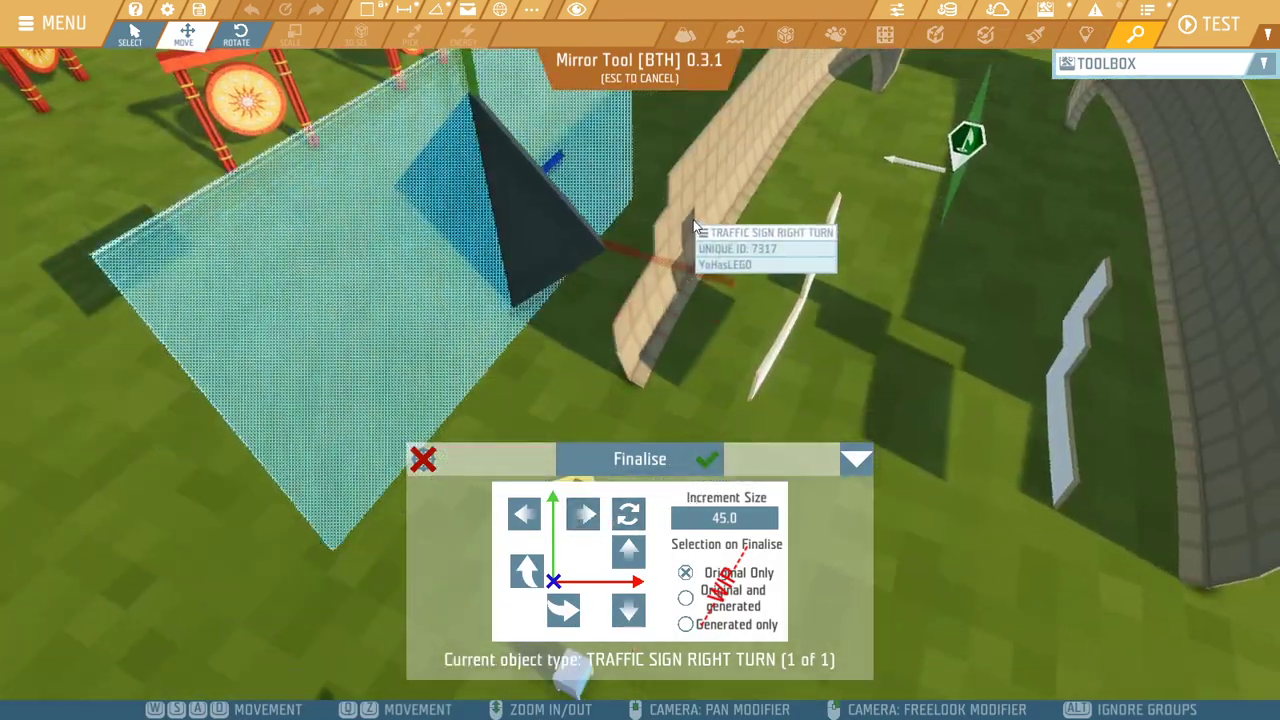
key(q)
Try finer rotations of the traffic sign's symmetry plane with increment sizes of 10 and 0.1
click(723, 519)
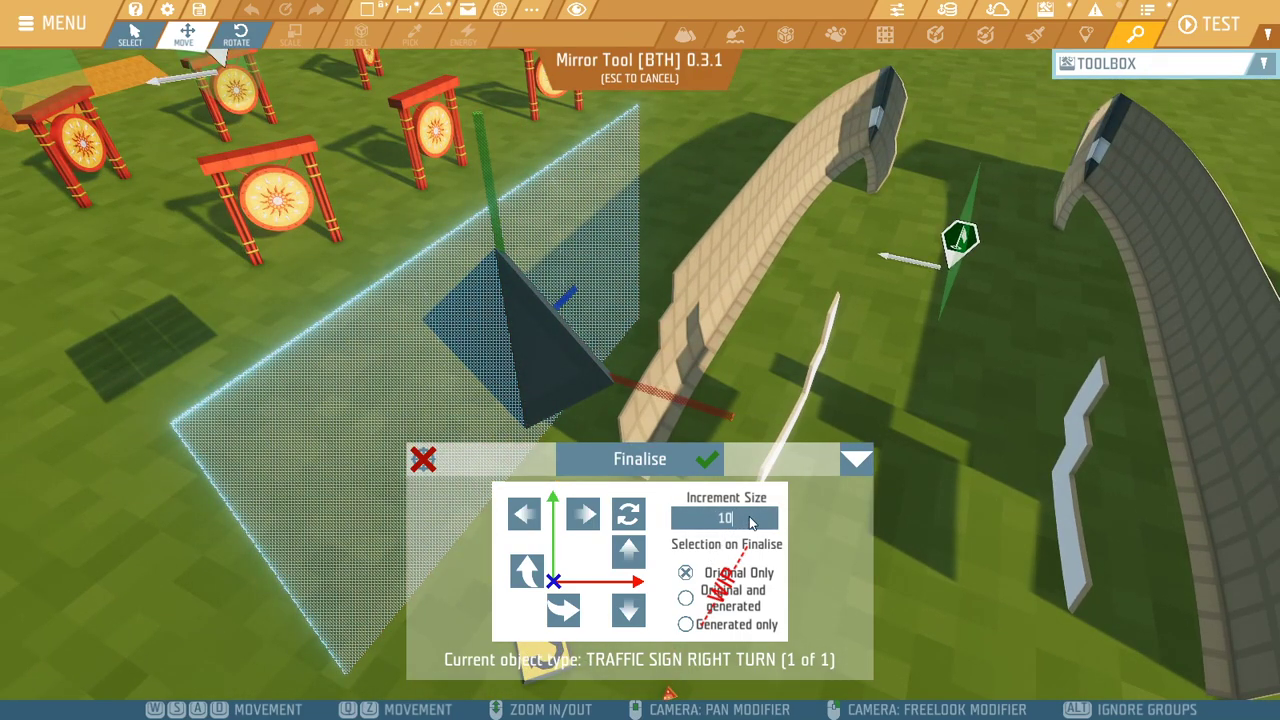
click(586, 515)
click(565, 610)
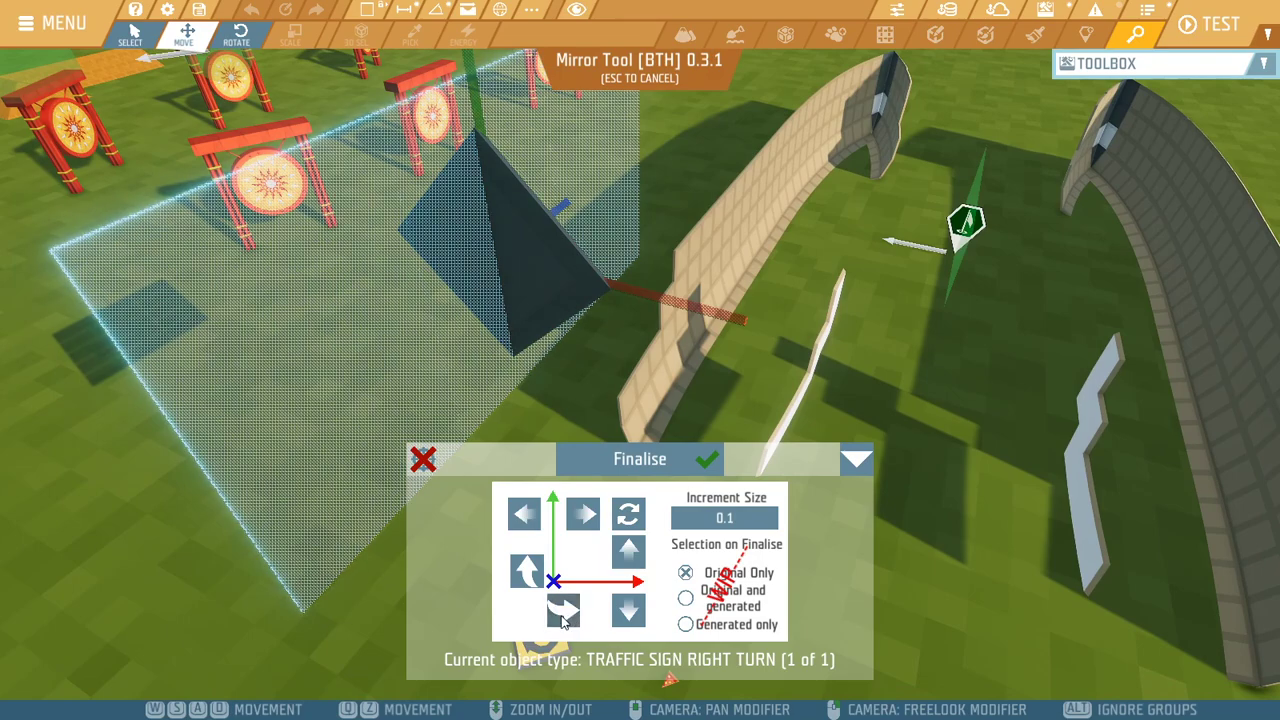
Check the mirrored hull preview from other angles and cancel the mirror operation
right_drag(690, 275, 860, 122)
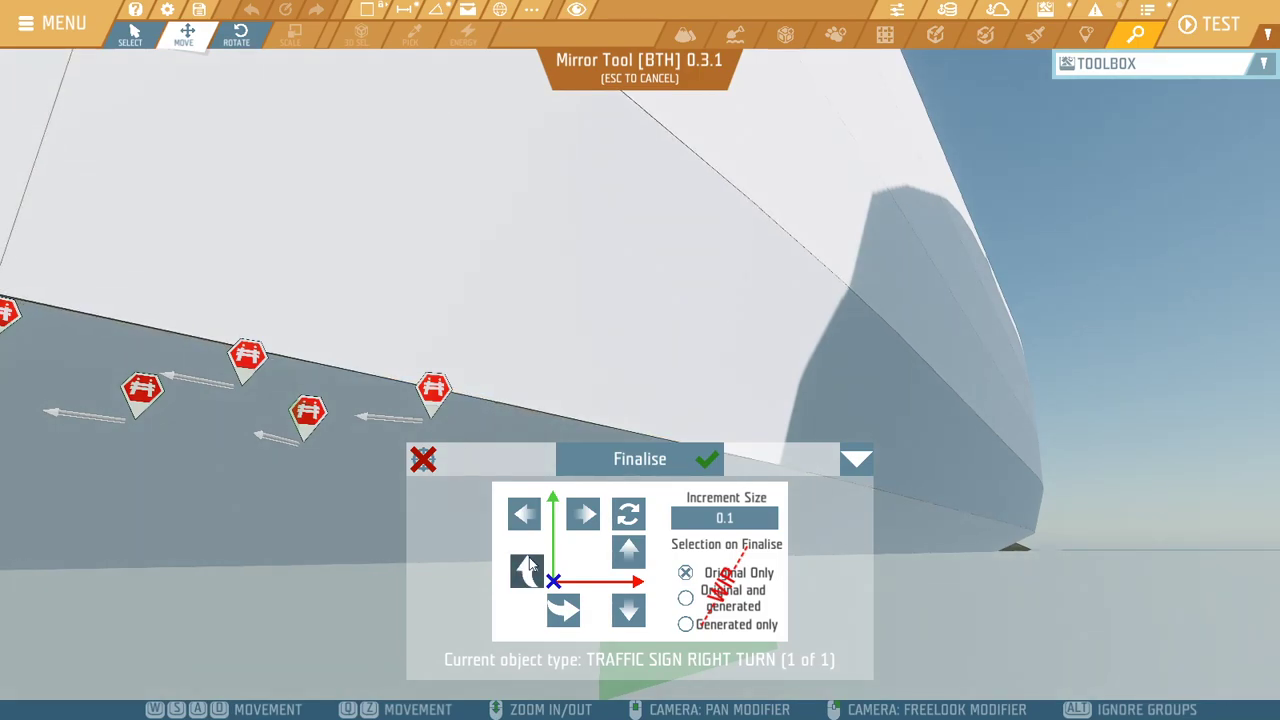
key(s)
right_drag(677, 347, 370, 405)
key(s)
right_drag(640, 360, 792, 470)
key(s)
key(Escape)
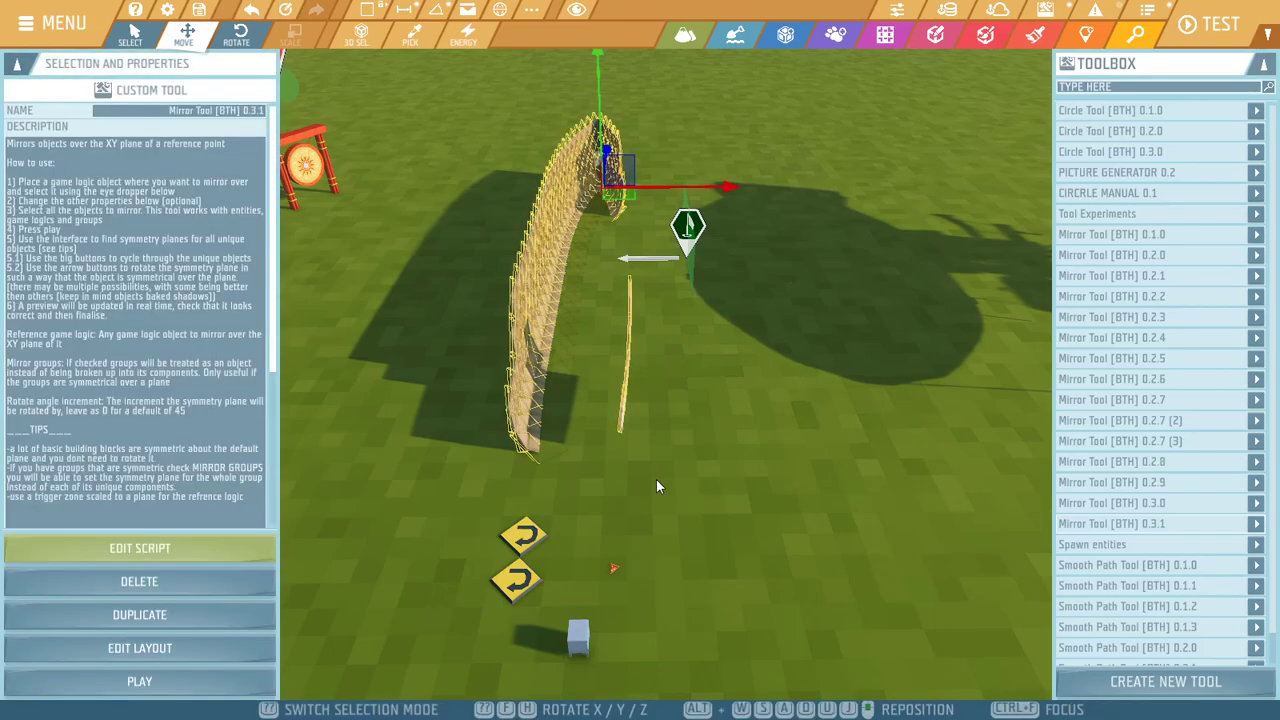
Select the energy workbench beside the small locker and examine its shape from several sides
key(w)
right_drag(640, 360, 490, 440)
click(746, 505)
key(s)
key(d)
key(s)
key(z)
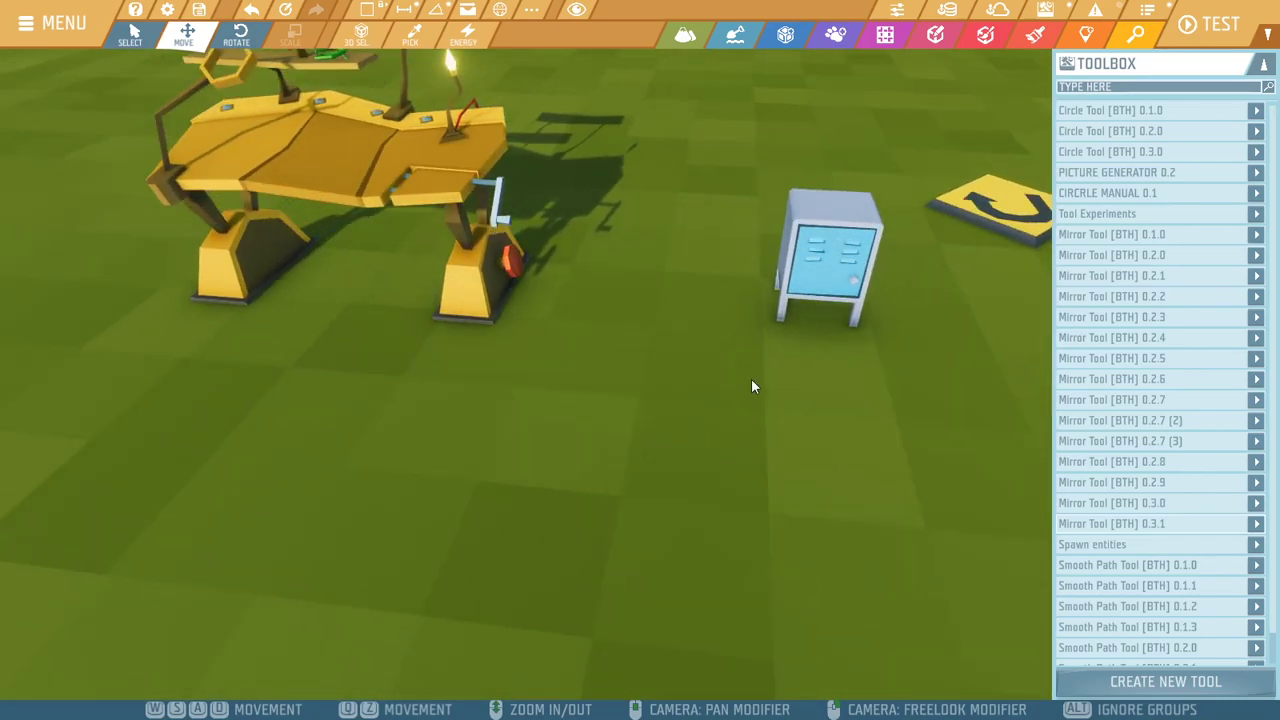
key(a)
click(588, 212)
key(q)
right_drag(771, 400, 782, 357)
key(w)
key(z)
key(s)
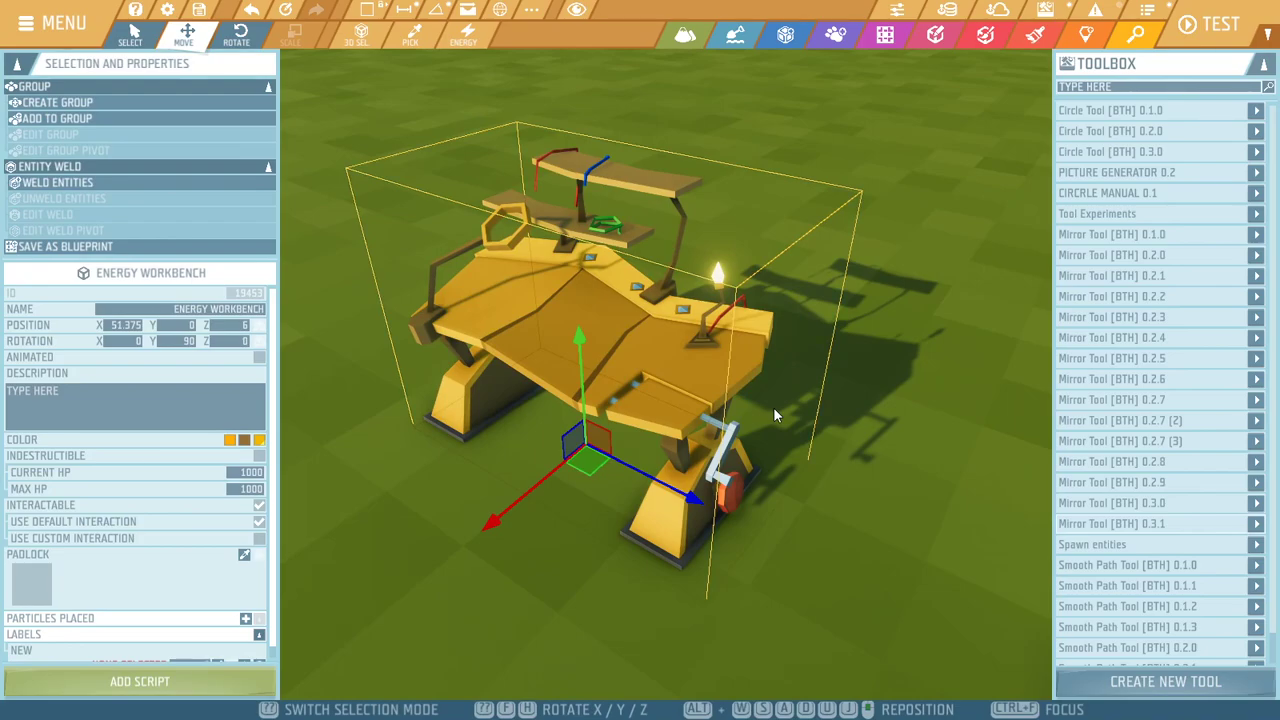
Duplicate the trigger zone beside the hull and place the copy near the energy workbench at X 55.5, Z 7.5, with Y rotation 180
click(836, 548)
key(a)
right_drag(716, 518, 776, 384)
key(s)
key(w)
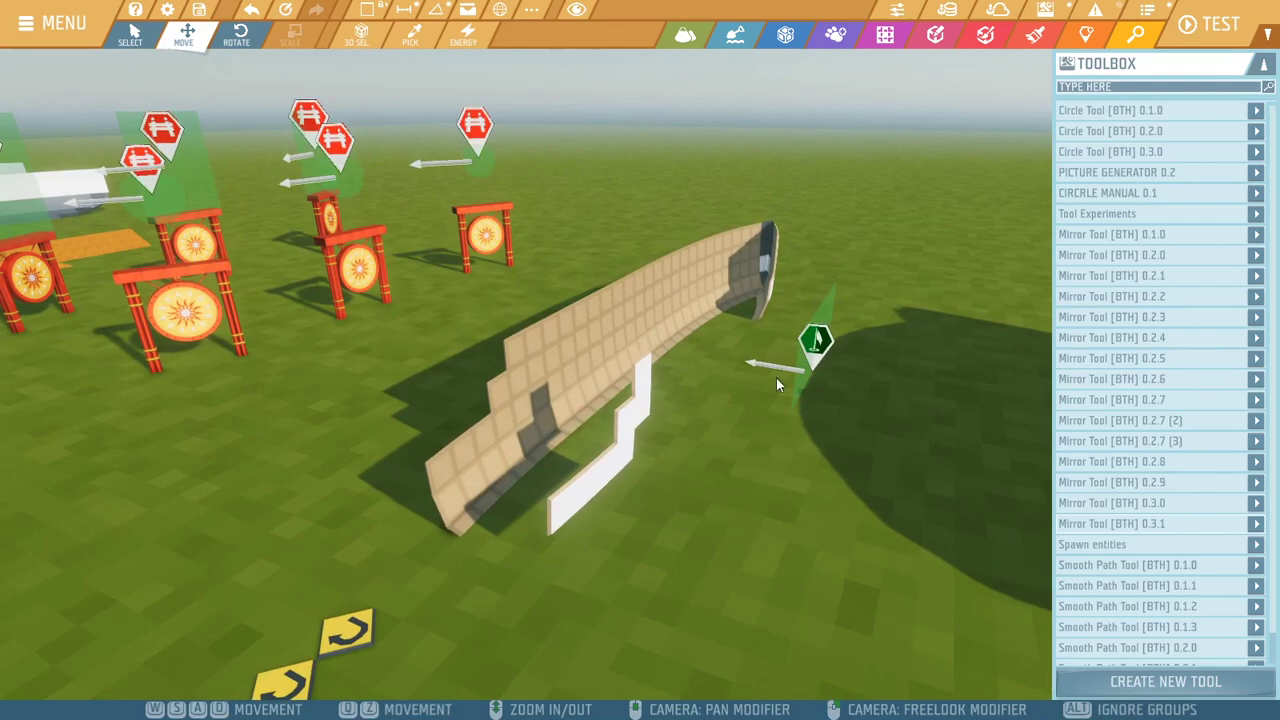
click(818, 346)
drag(346, 692, 342, 696)
key(s)
right_drag(342, 696, 248, 718)
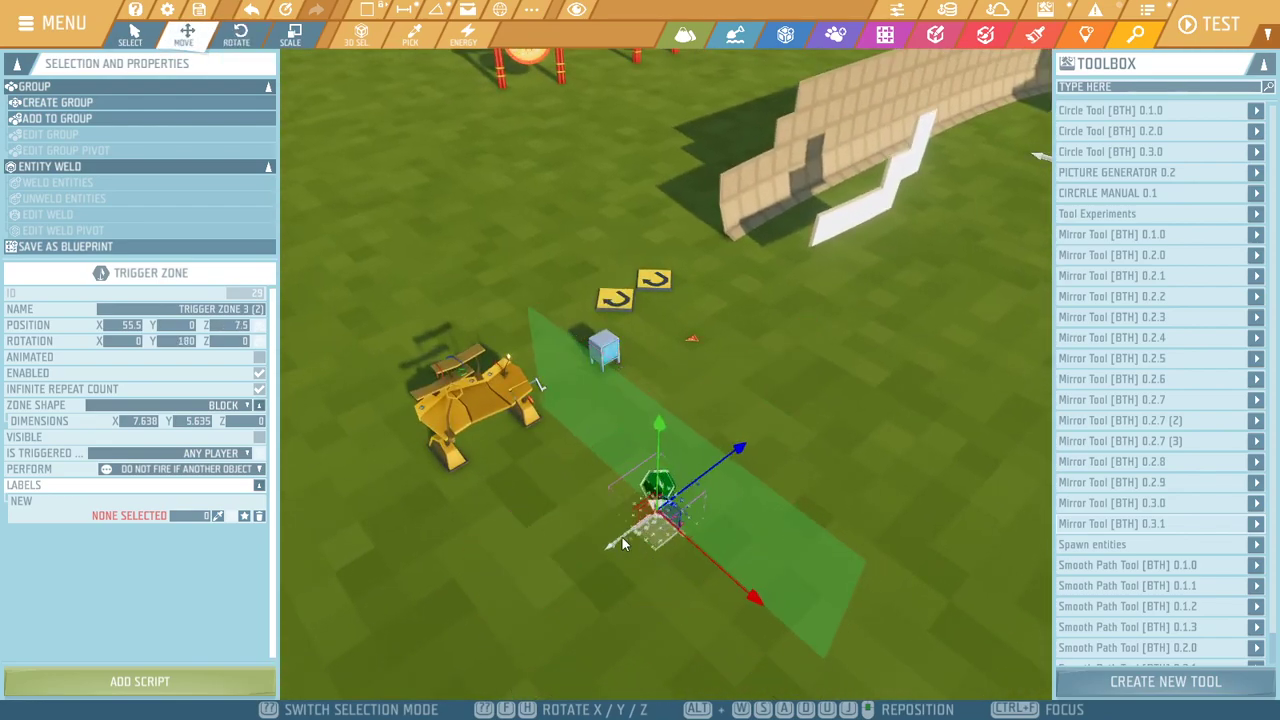
Move the duplicated trigger zone through the energy workbench to position X 51.562, Z 5.812
click(628, 449)
key(w)
right_drag(628, 449, 555, 457)
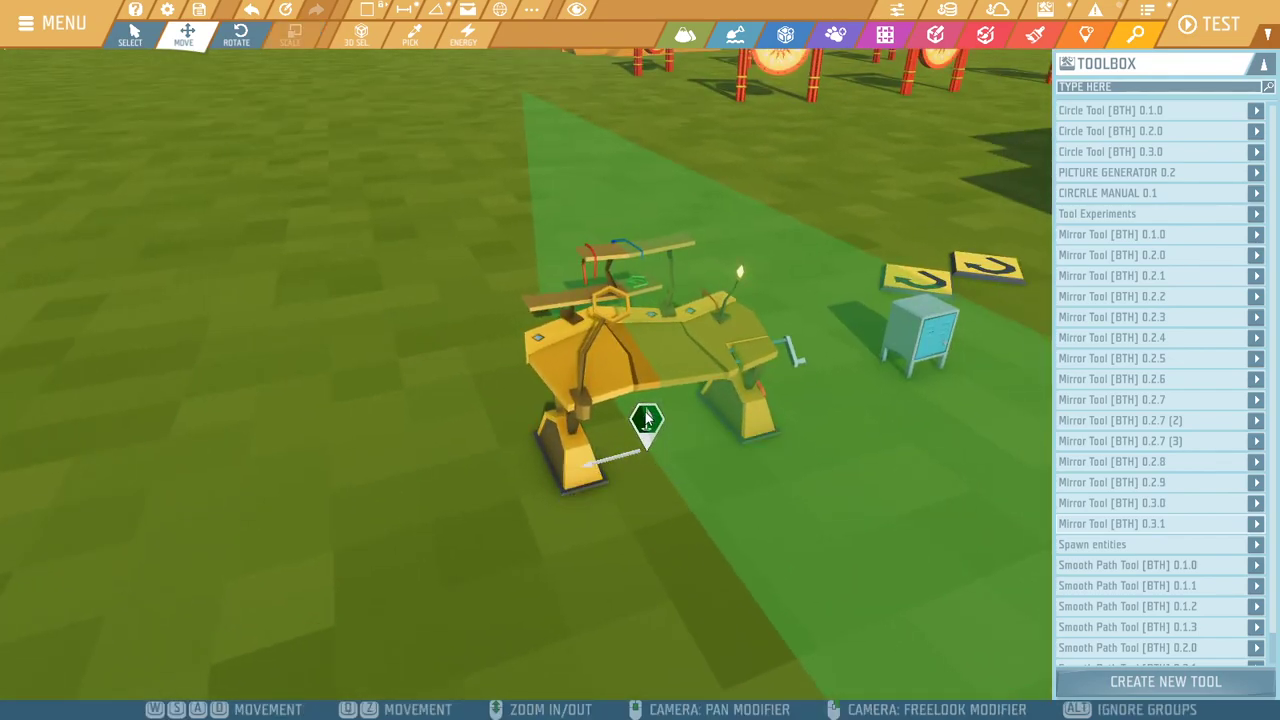
Rotate the duplicated trigger zone to an X rotation of 90 so its plane lies flat under the workbench
click(641, 452)
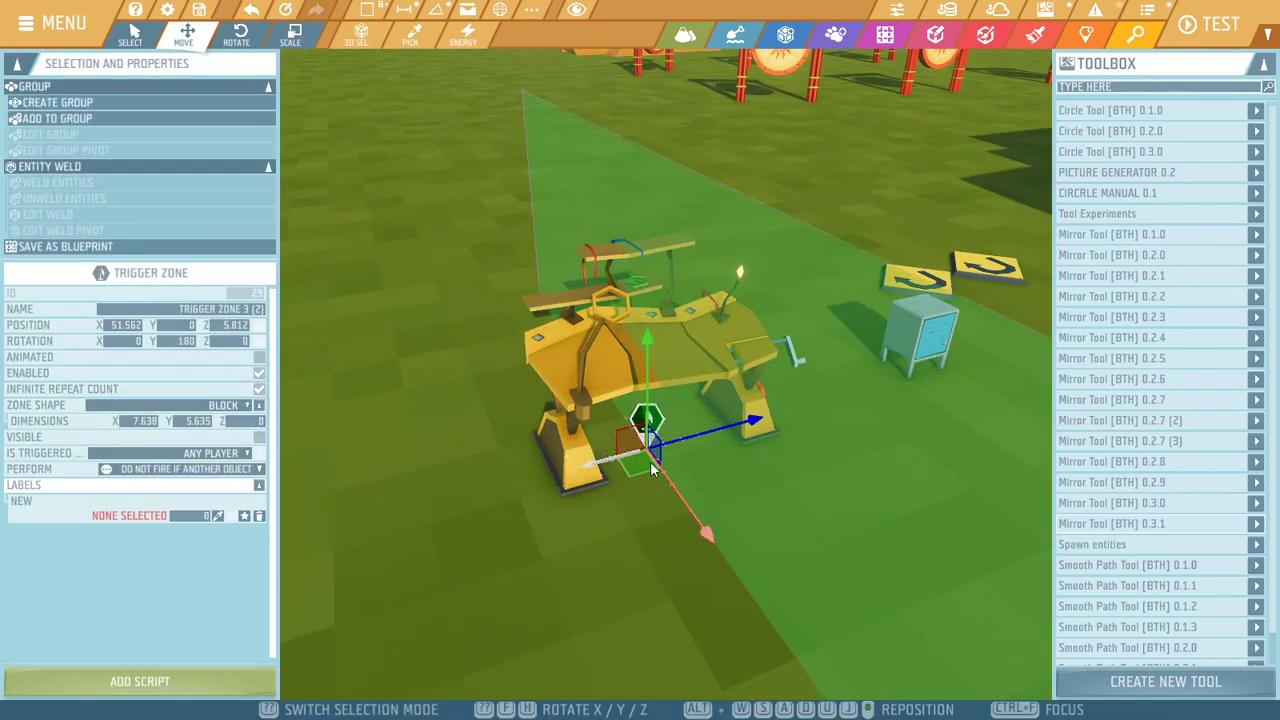
key(e)
drag(604, 370, 478, 495)
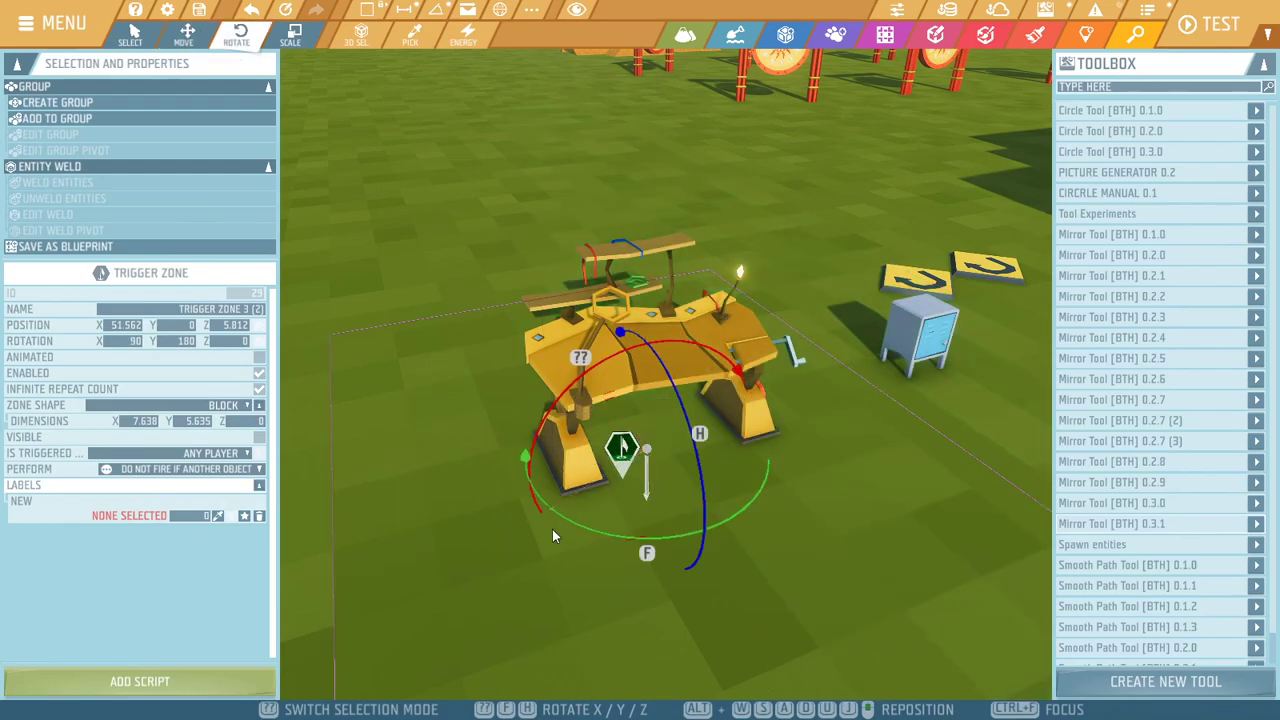
Raise the duplicated trigger zone to Y 0.562 and move it from the energy workbench to the iron cabinet at Z 9.375
drag(652, 346, 642, 282)
right_drag(613, 306, 501, 256)
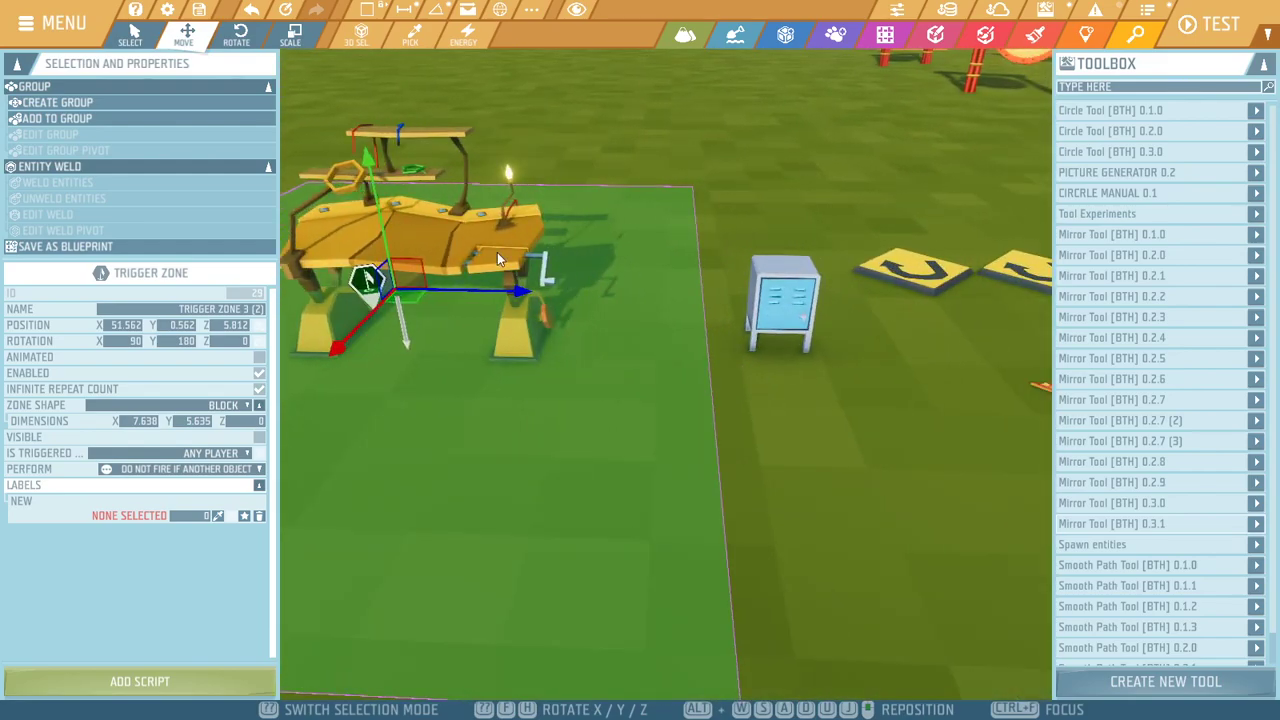
drag(511, 294, 954, 295)
key(ctrl+z)
key(w)
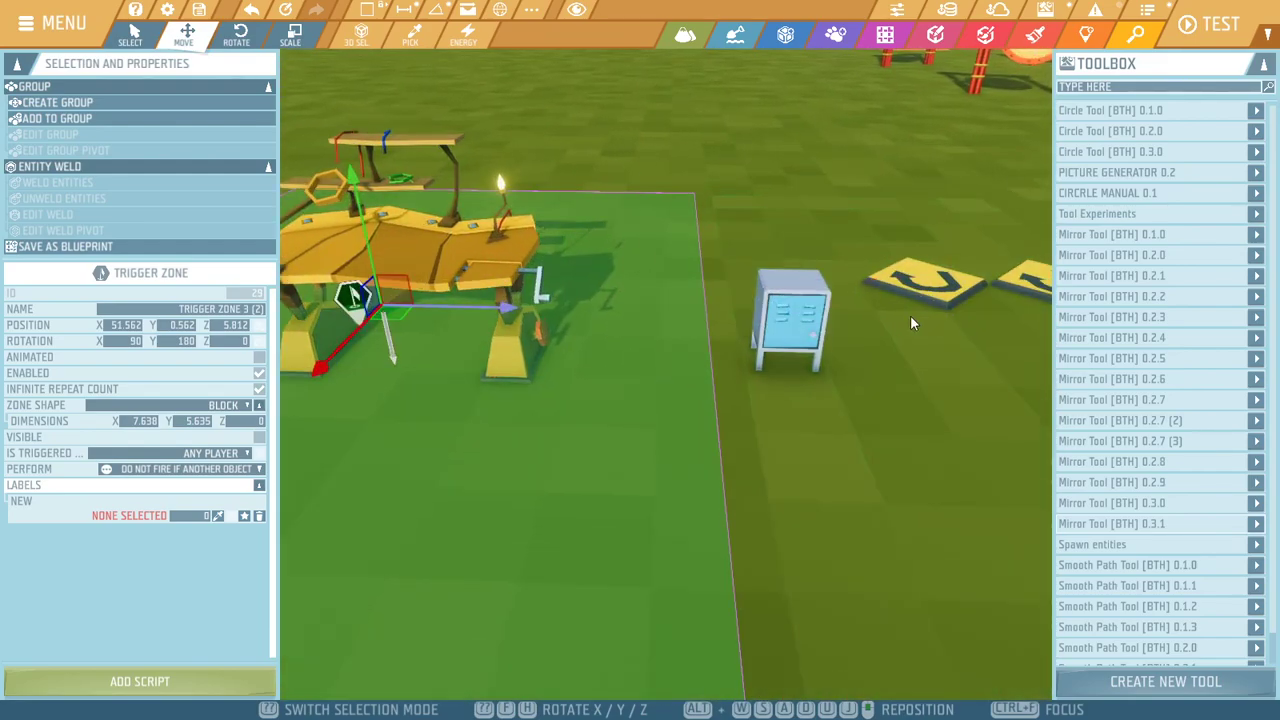
drag(497, 312, 892, 340)
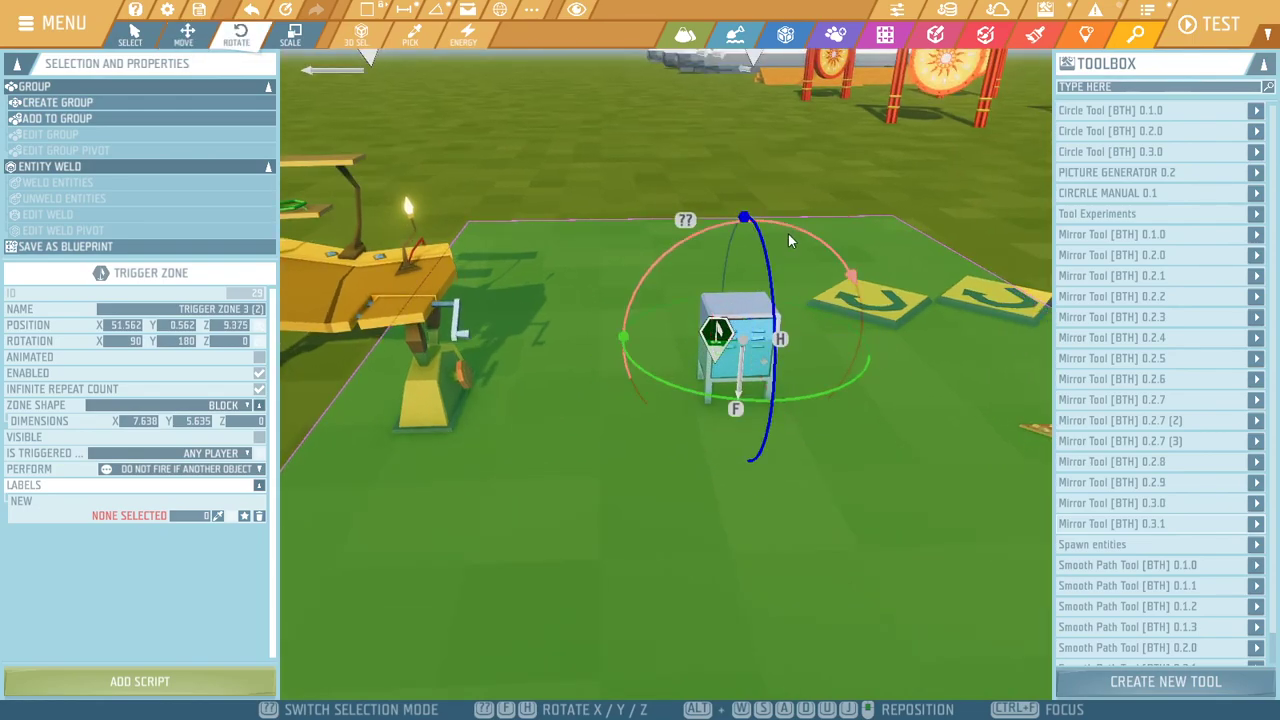
Stand the trigger zone upright through the iron cabinet with rotation X 0, Y 0, Z 180
drag(789, 241, 641, 248)
click(668, 533)
right_drag(668, 533, 657, 495)
key(w)
key(a)
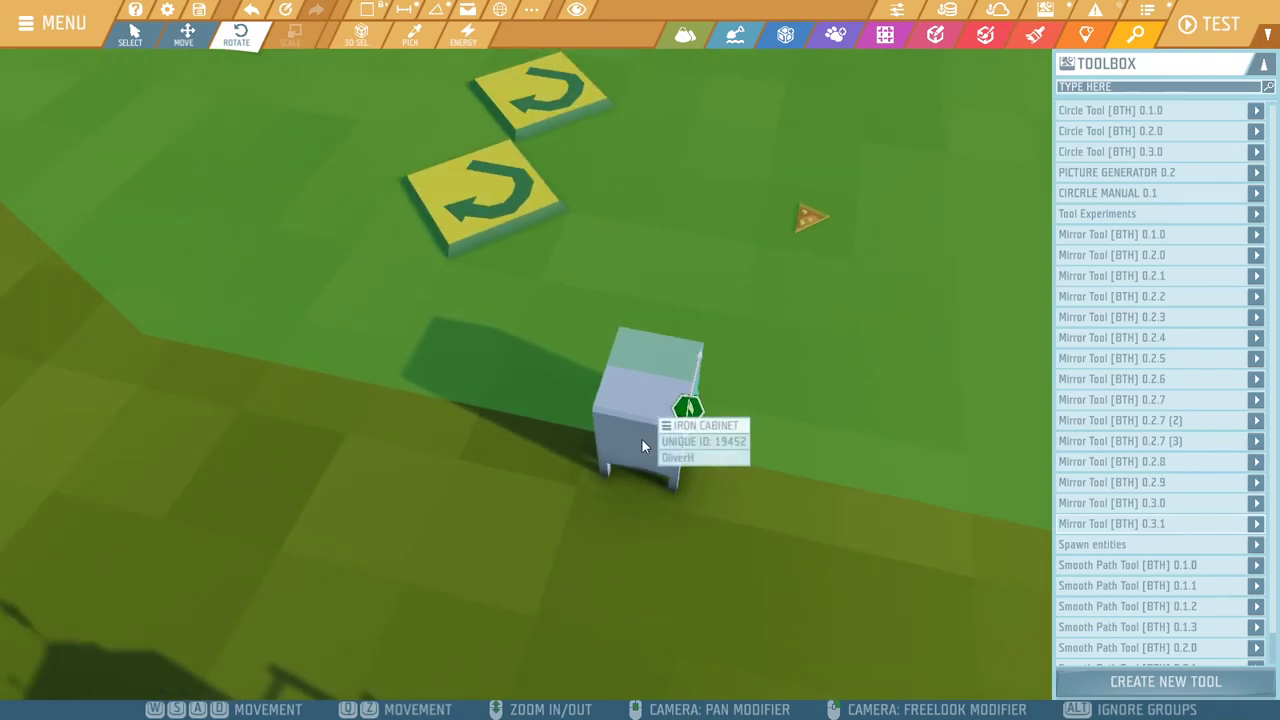
Duplicate the iron cabinet, place the copy at X 53.438, Z 9.375 and turn it to a Y rotation of 270
click(649, 427)
right_drag(649, 427, 622, 455)
key(2)
shift+drag(578, 417, 820, 488)
key(3)
drag(792, 542, 536, 380)
click(584, 540)
key(w)
right_drag(584, 540, 610, 540)
key(s)
Delete the copied iron cabinet and the duplicated trigger zone at the original cabinet
click(817, 418)
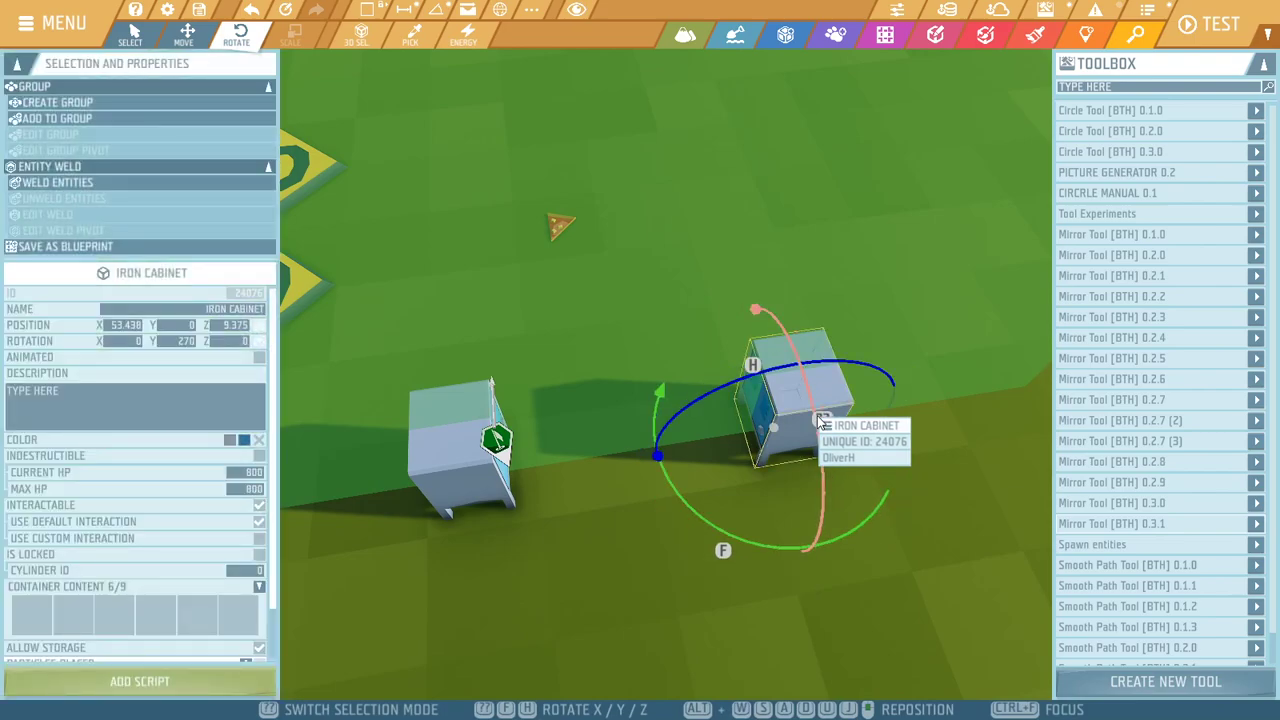
key(Delete)
click(470, 455)
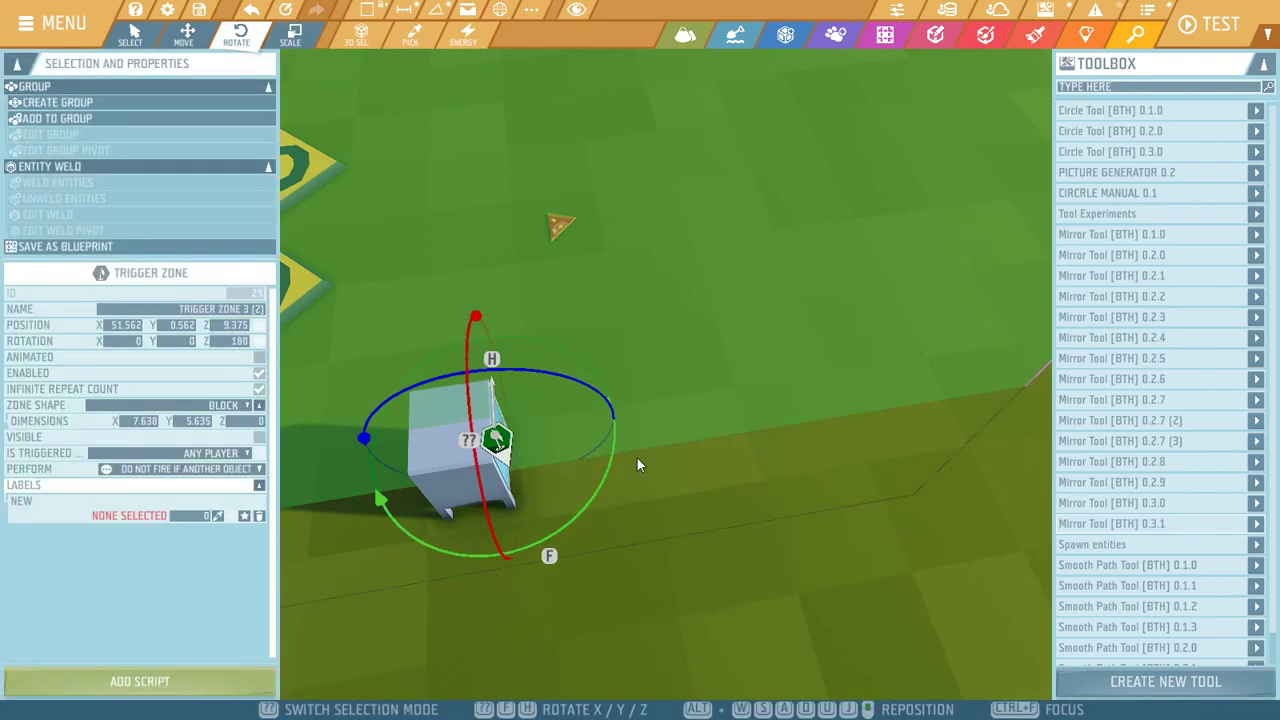
click(637, 458)
Raise the Hawaii pizza slice near the traffic sign tiles to Y 0.375 and keep it selected
key(w)
right_drag(610, 370, 588, 358)
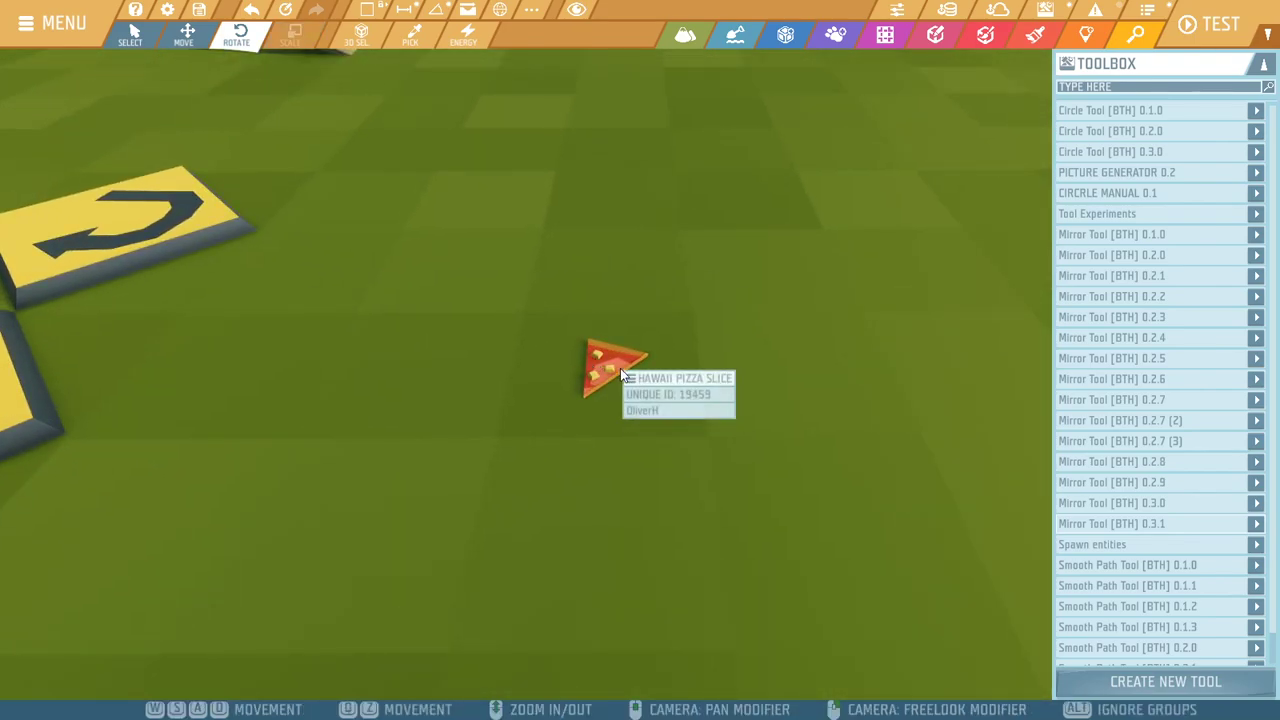
click(620, 370)
key(d)
right_drag(752, 441, 735, 465)
key(w)
drag(617, 303, 588, 160)
click(764, 313)
click(611, 288)
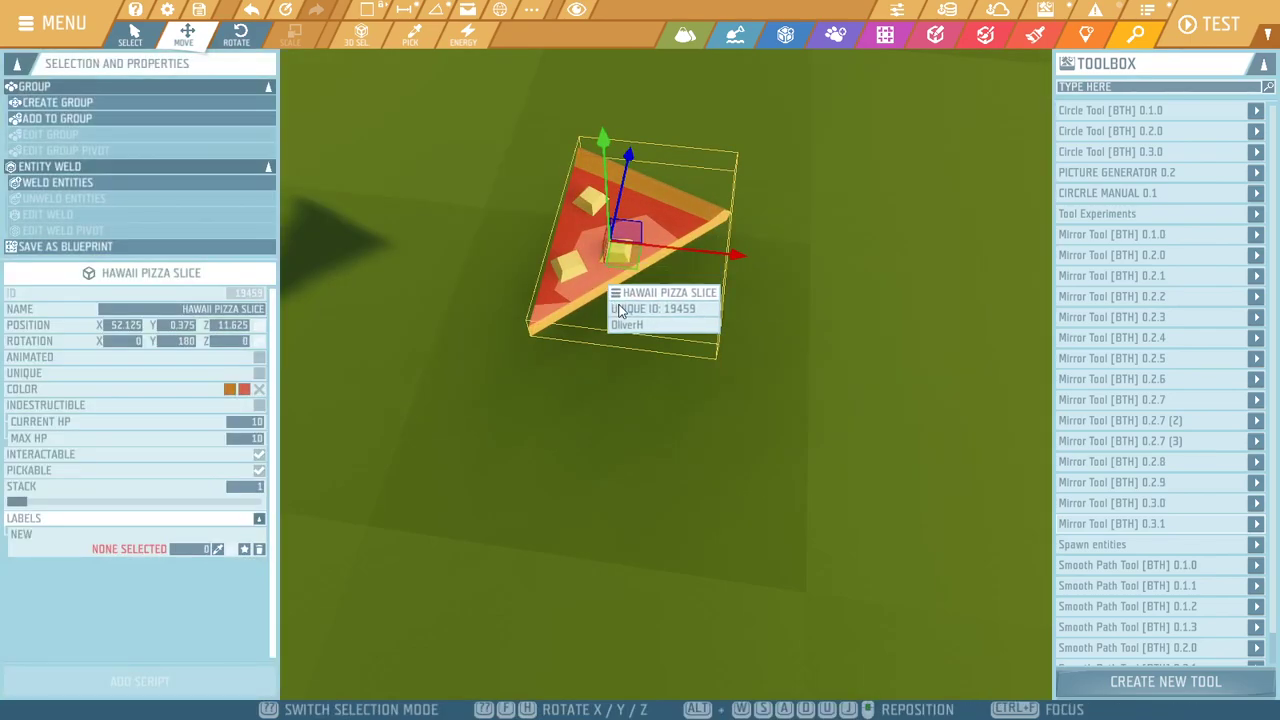
Examine the outline and toppings of the Hawaii pizza slice for symmetry from above, both close up and at a distance
right_drag(612, 335, 606, 302)
key(w)
key(s)
key(w)
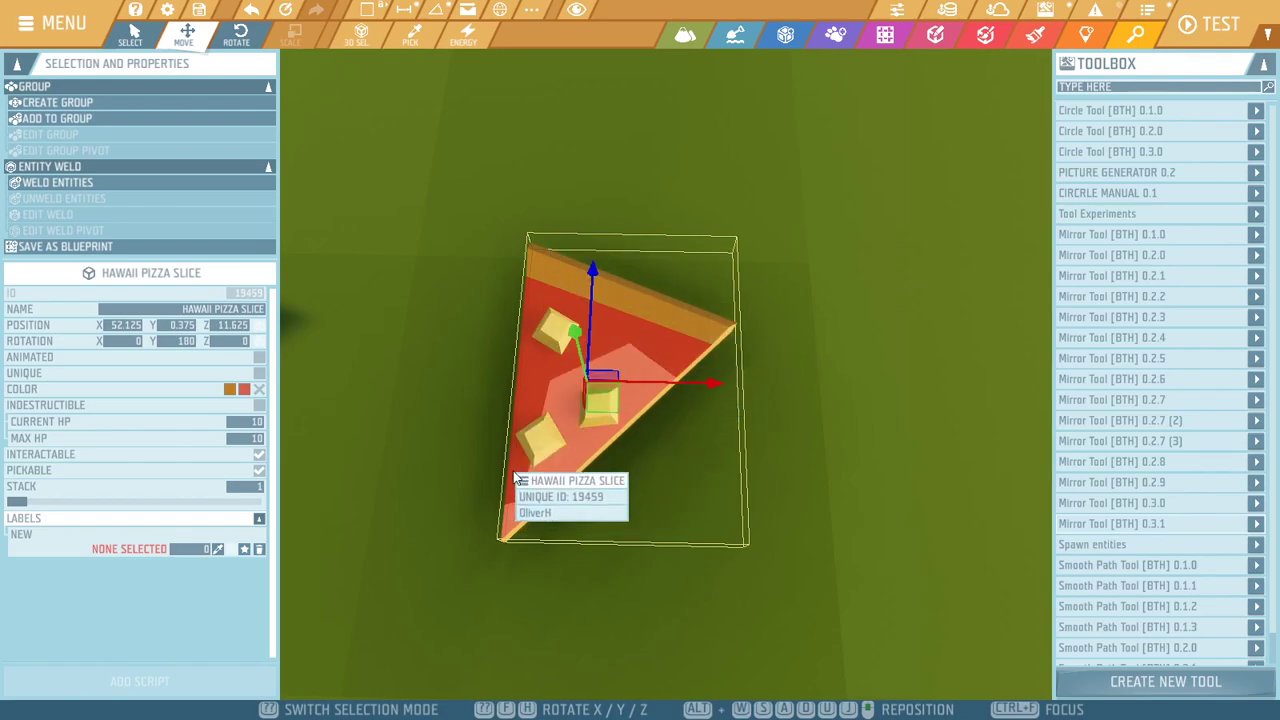
click(773, 446)
scroll(773, 446, down, 8)
right_drag(773, 446, 601, 408)
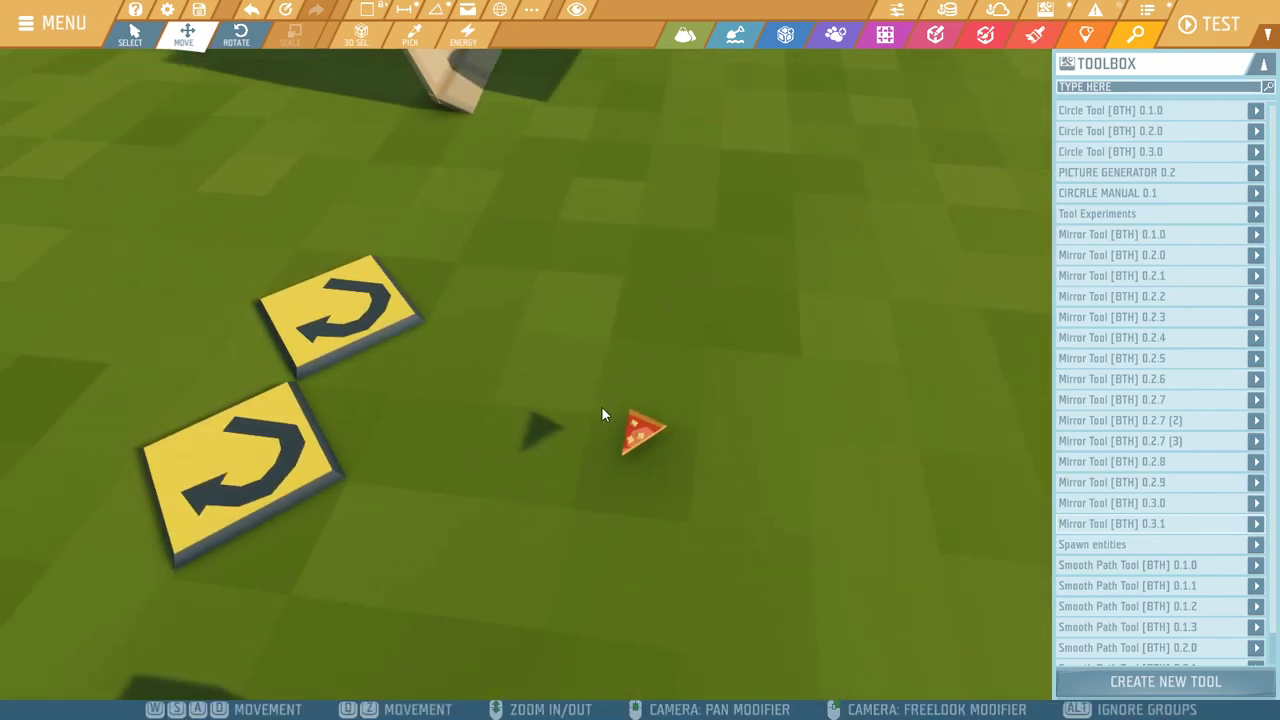
scroll(691, 492, up, 6)
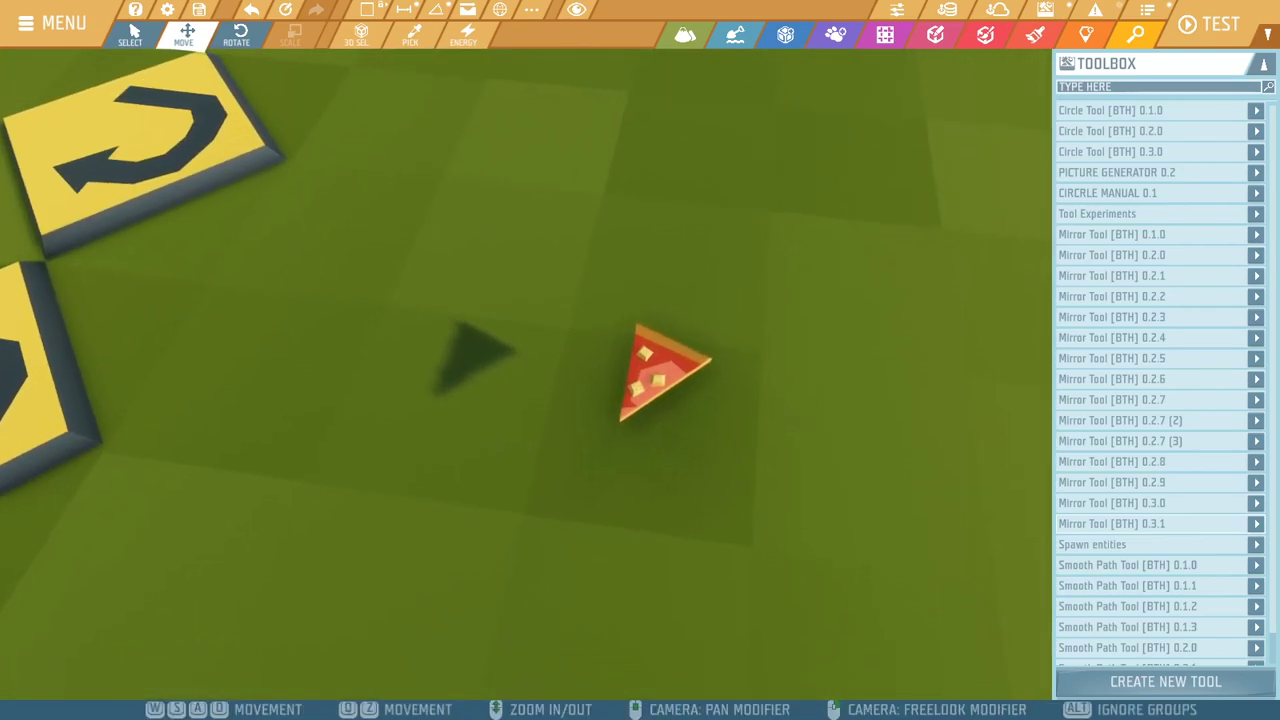
scroll(660, 380, up, 3)
right_drag(660, 380, 600, 390)
scroll(641, 394, up, 1)
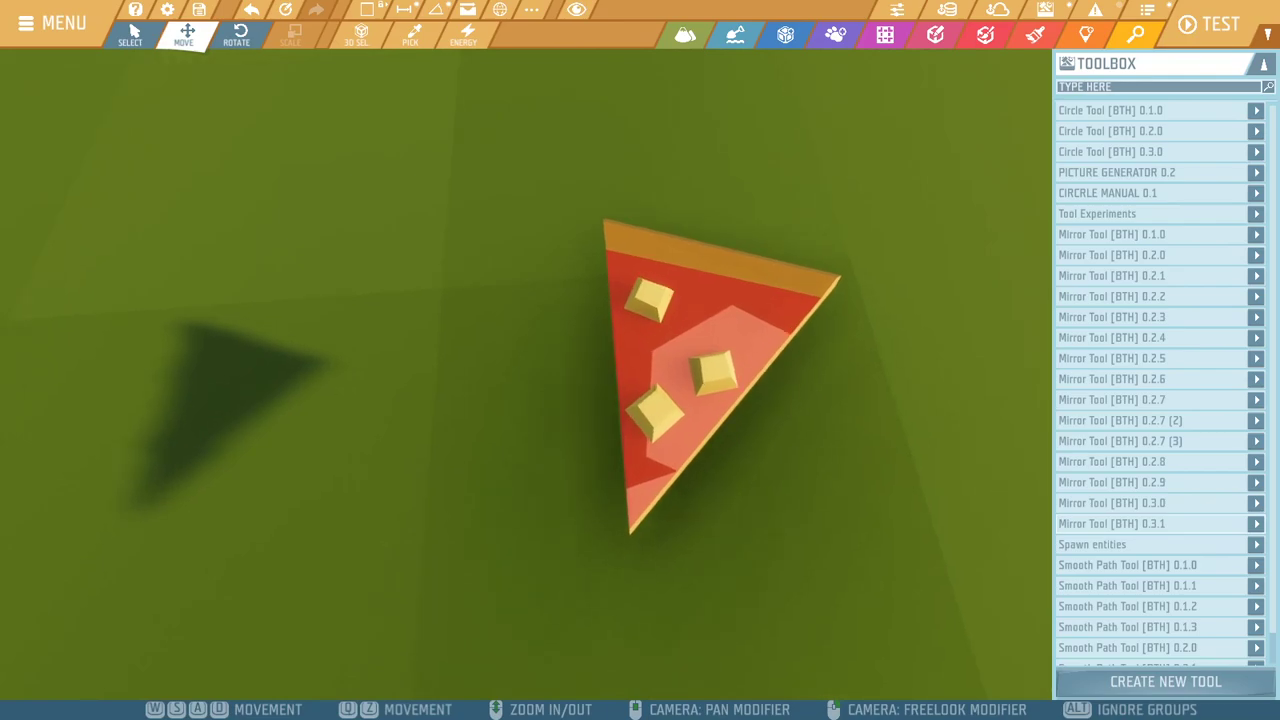
scroll(600, 390, down, 4)
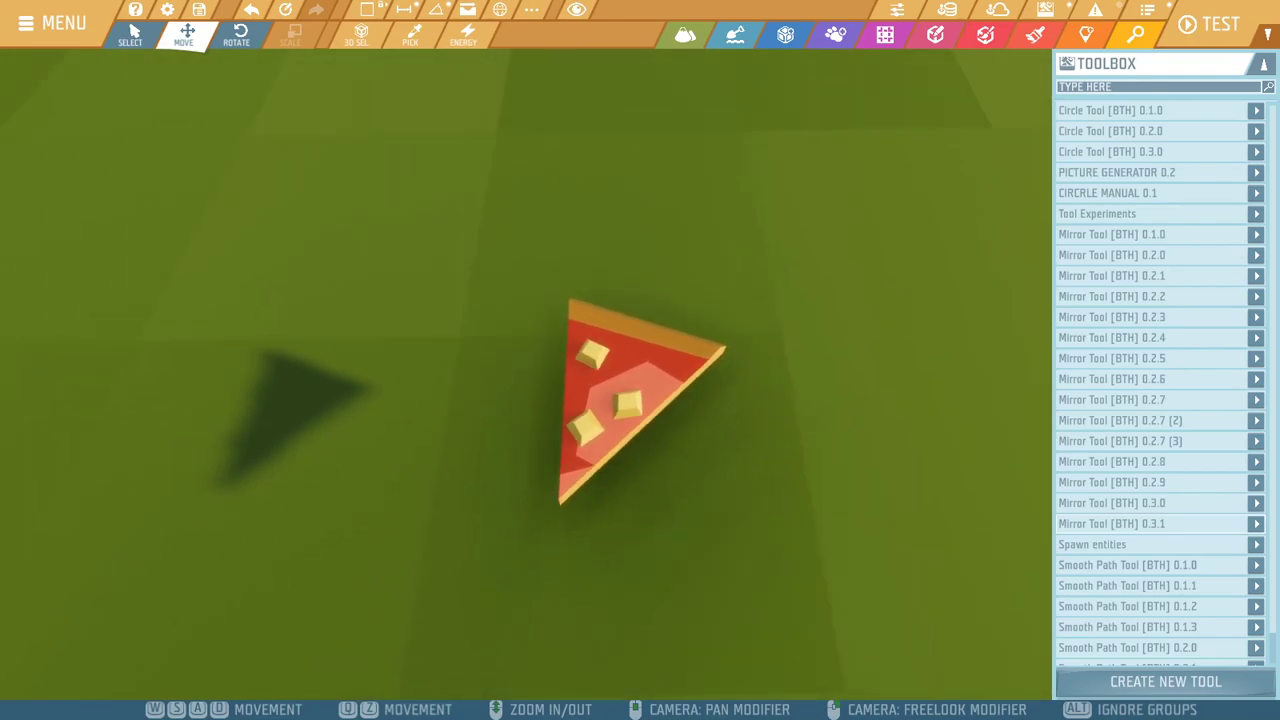
click(658, 384)
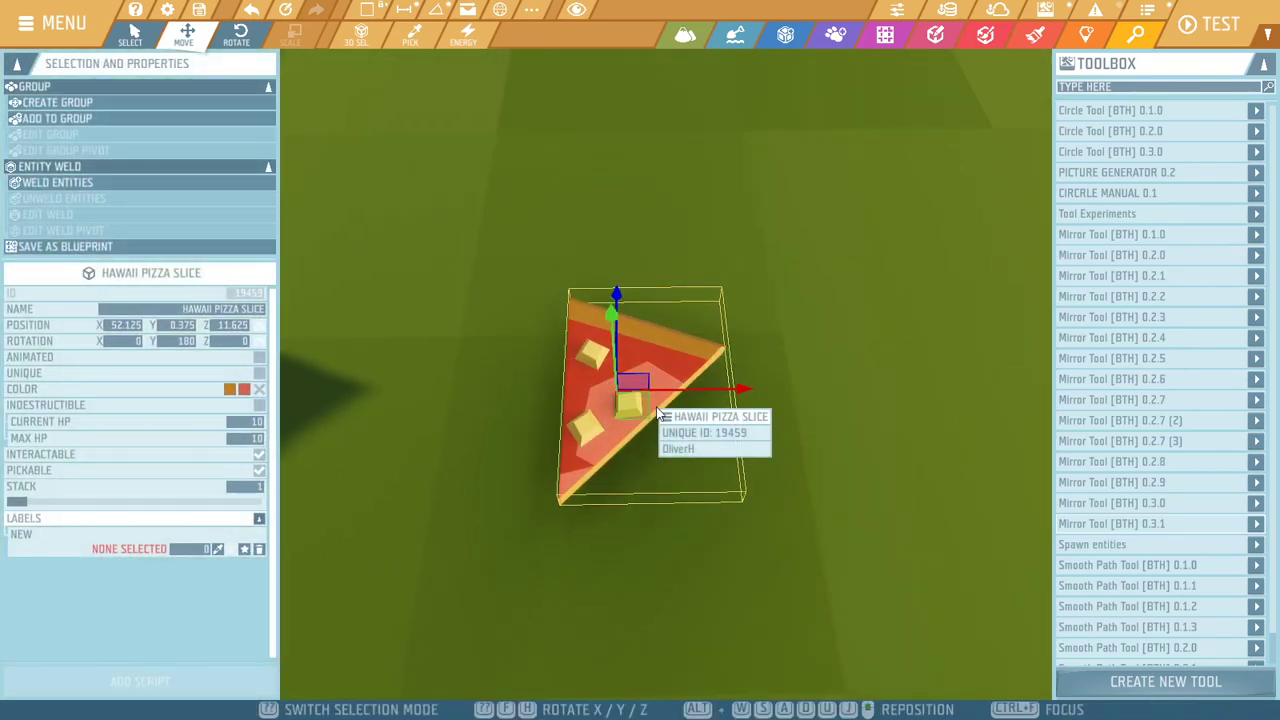
click(793, 425)
Survey the hull groups, roof blocks, gong groups and traffic sign panels together with the small symmetry examples
right_drag(793, 425, 704, 327)
scroll(793, 425, down, 5)
key(a)
key(s)
key(w)
key(d)
key(d)
key(a)
key(a)
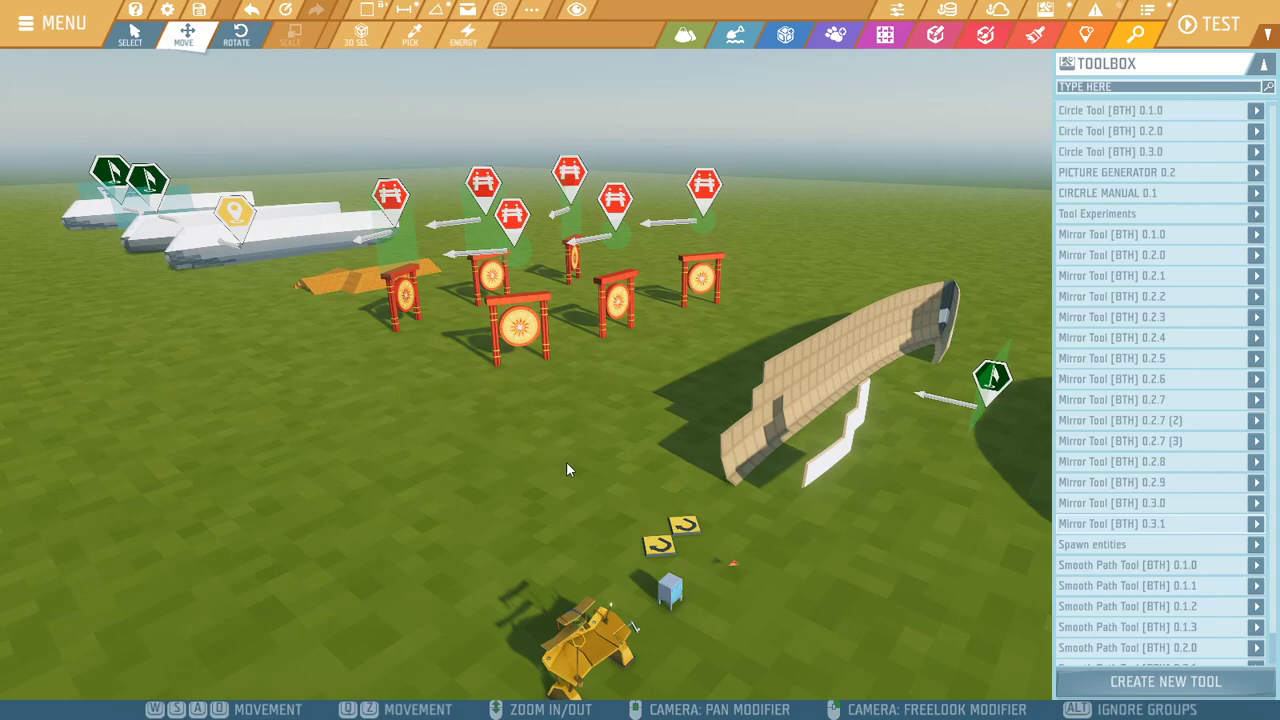
Find the airship beyond the traffic sign panels and select all of its parts to examine the build, then clear the selection
right_drag(565, 462, 808, 362)
key(s)
key(d)
key(w)
key(a)
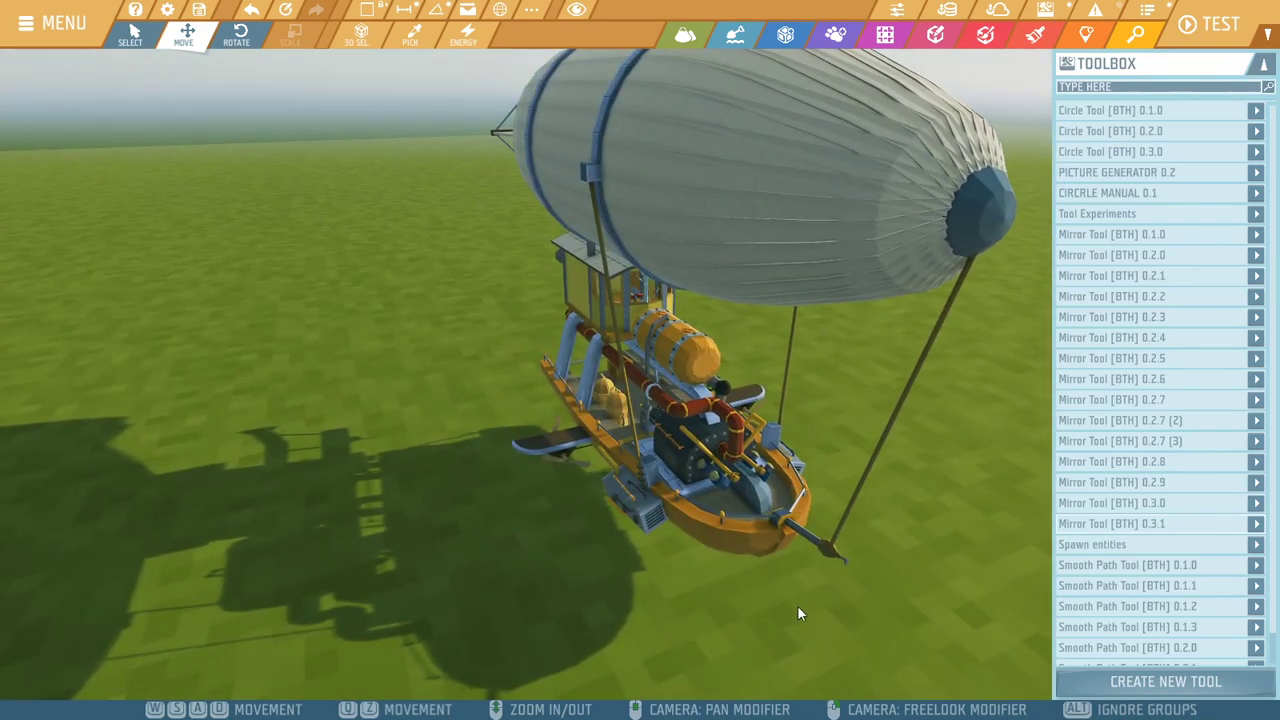
key(s)
drag(857, 566, 500, 100)
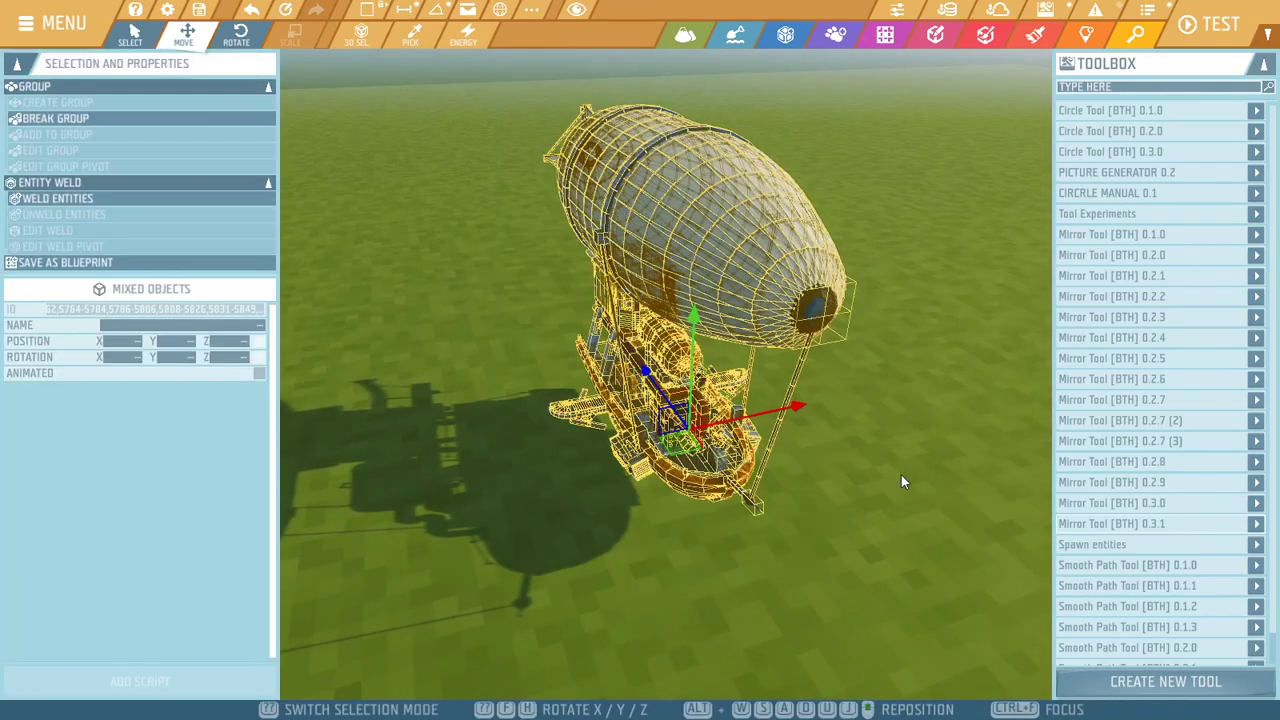
click(875, 499)
Return from the airship to an overview of the hulls, gongs, traffic sign panels and energy workbench
key(s)
right_drag(896, 486, 650, 435)
key(a)
key(w)
key(s)
key(w)
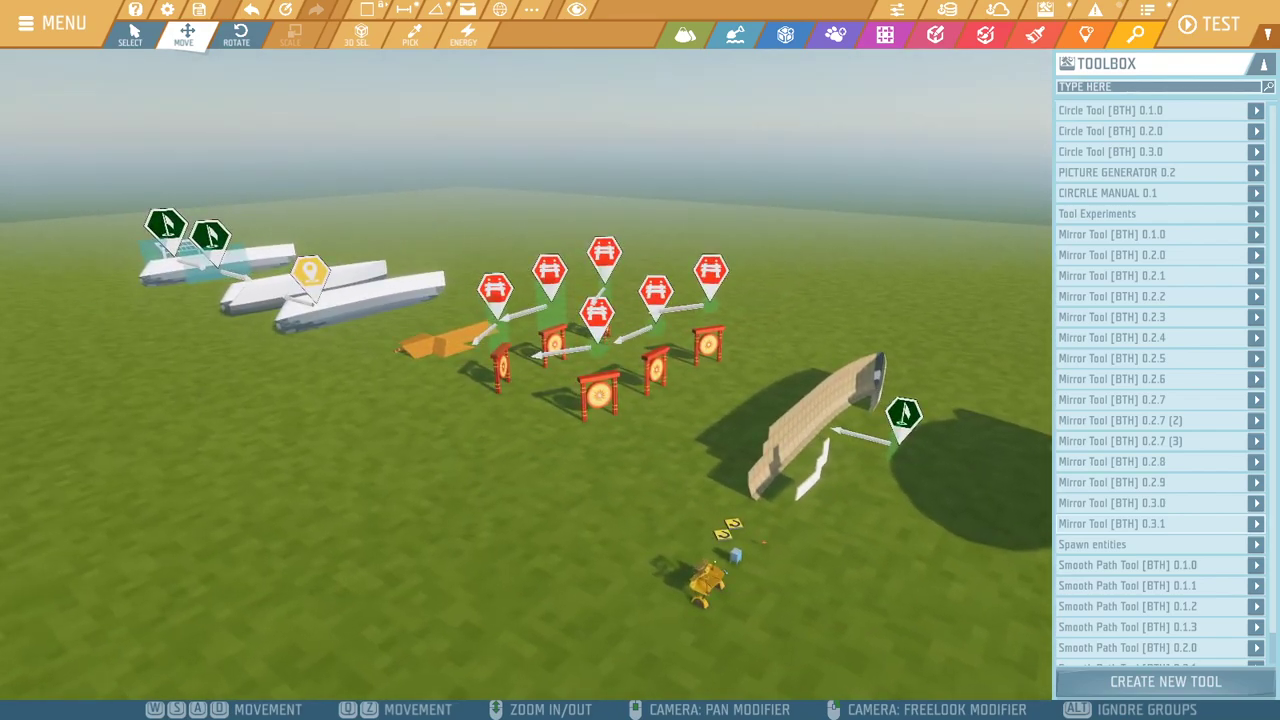
key(a)
right_drag(650, 435, 650, 453)
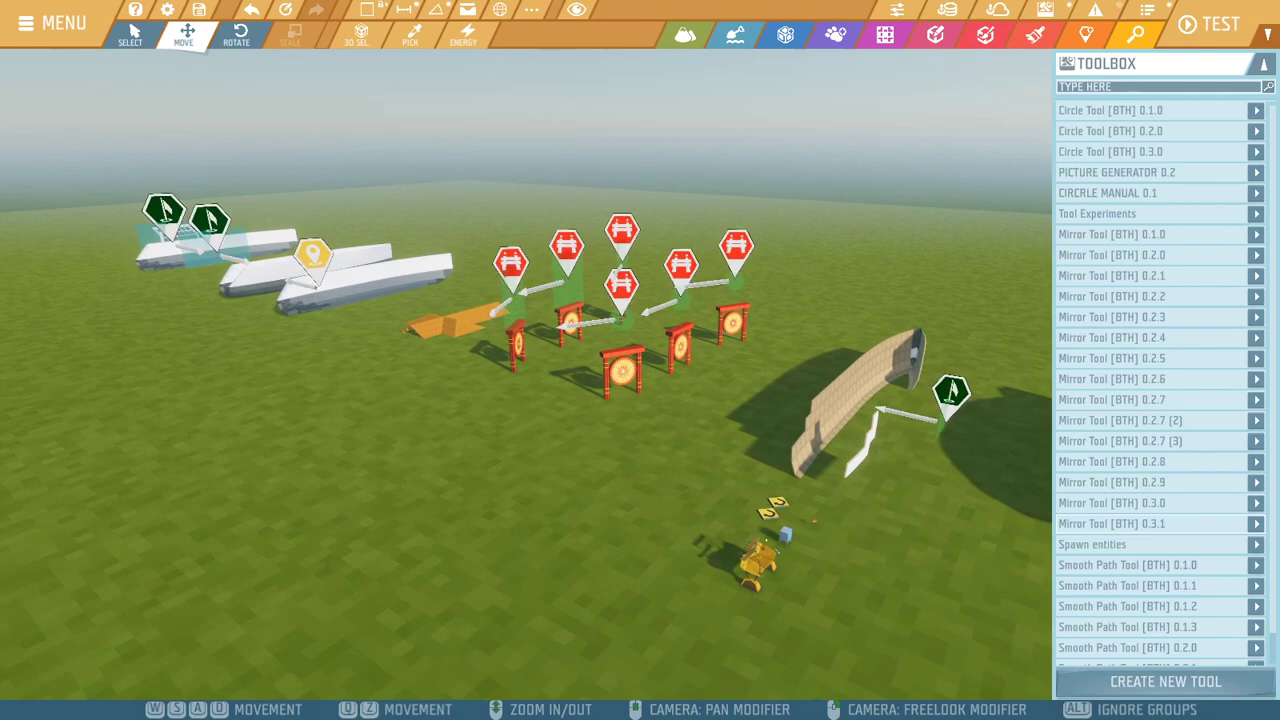
key(d)
right_drag(871, 474, 818, 474)
key(a)
key(w)
key(w)
key(a)
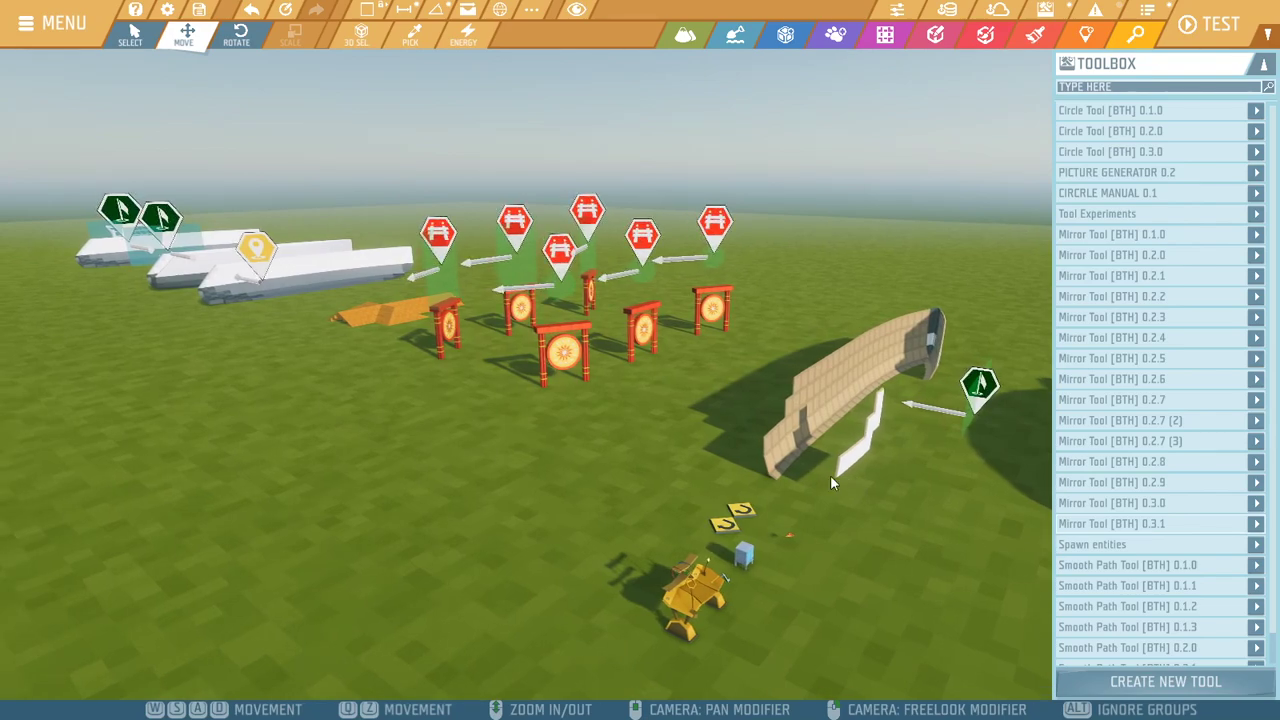
key(s)
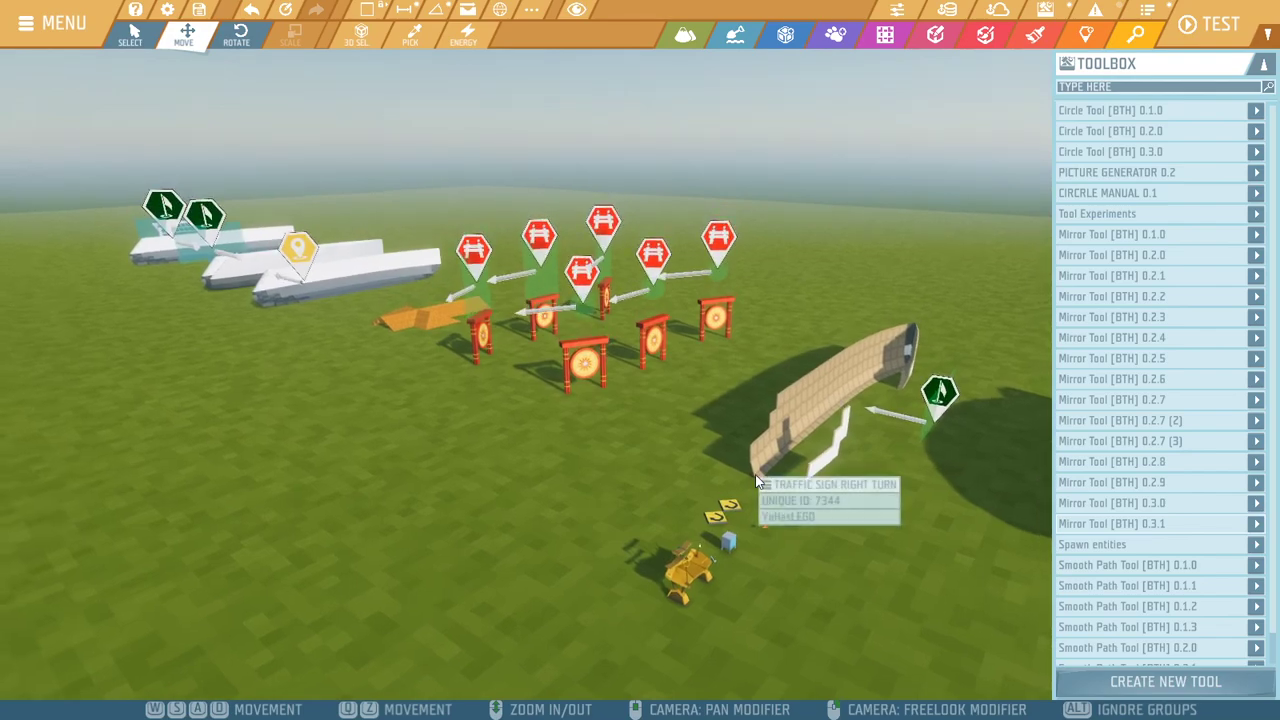